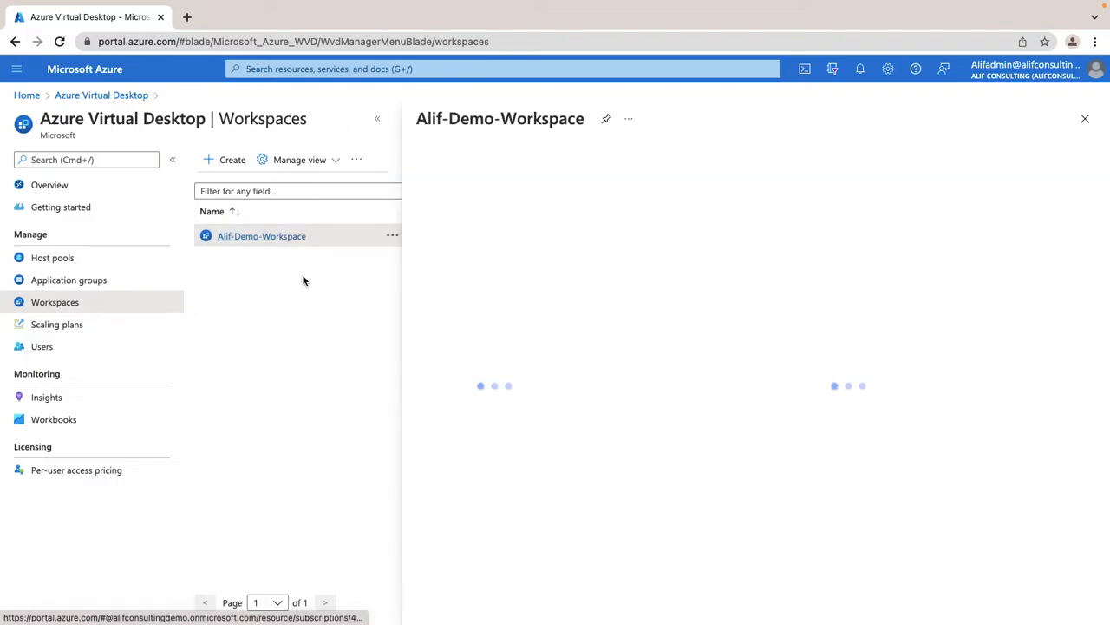
- Open the Alif-Demo-AVD-Pool host pool and check the type of its existing application group
{"action": "left_click", "coordinate": [56, 257]}
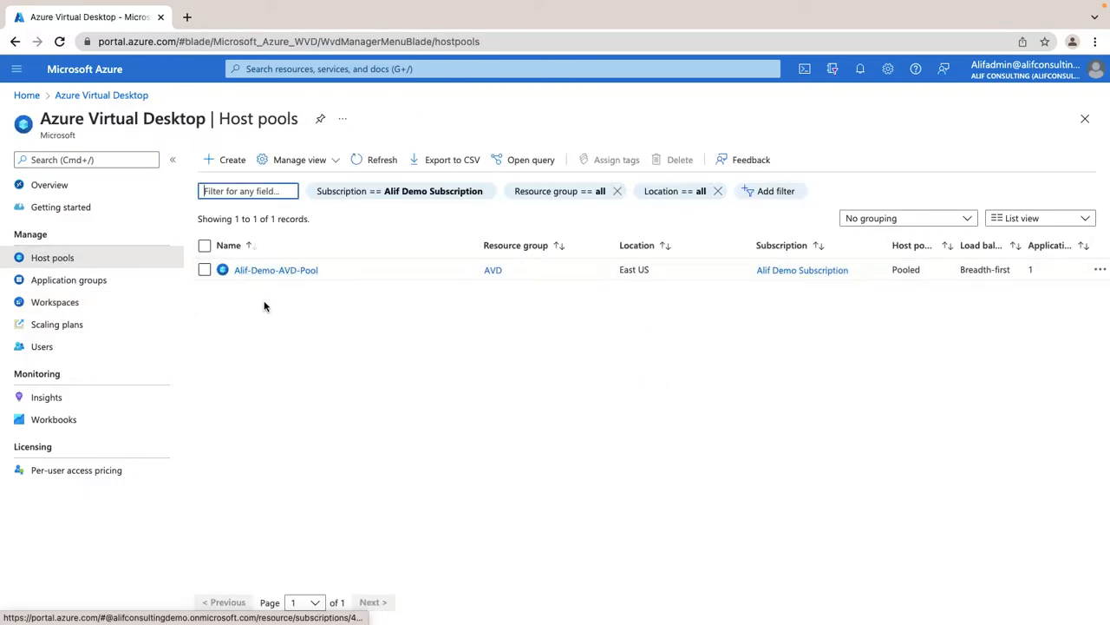
{"action": "left_click", "coordinate": [272, 271]}
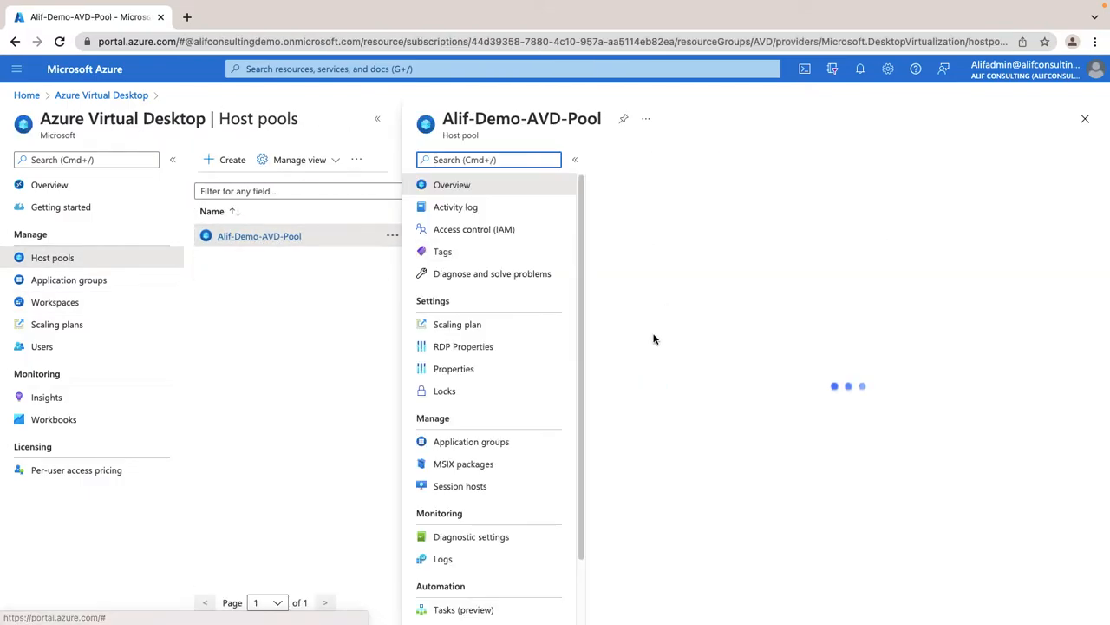
{"action": "left_click", "coordinate": [495, 443]}
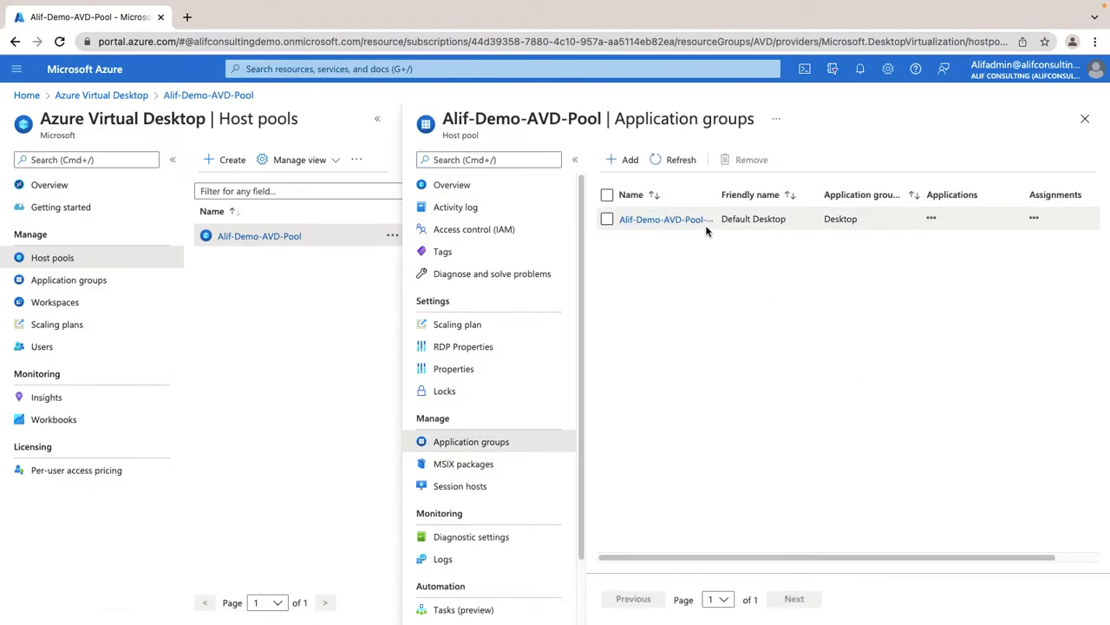
{"action": "left_click_drag", "start_coordinate": [863, 224], "coordinate": [821, 224]}
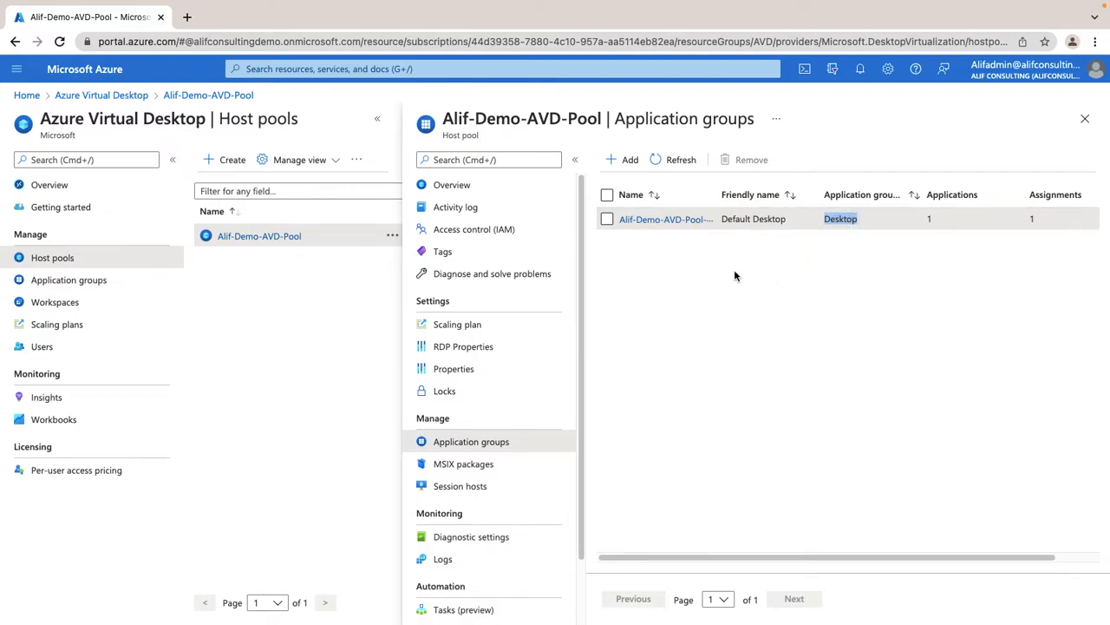
{"action": "left_click", "coordinate": [1085, 119]}
- Check the workspaces list and the applications in the Alif-Demo-AVD-Pool-DAG application group
{"action": "left_click", "coordinate": [69, 279]}
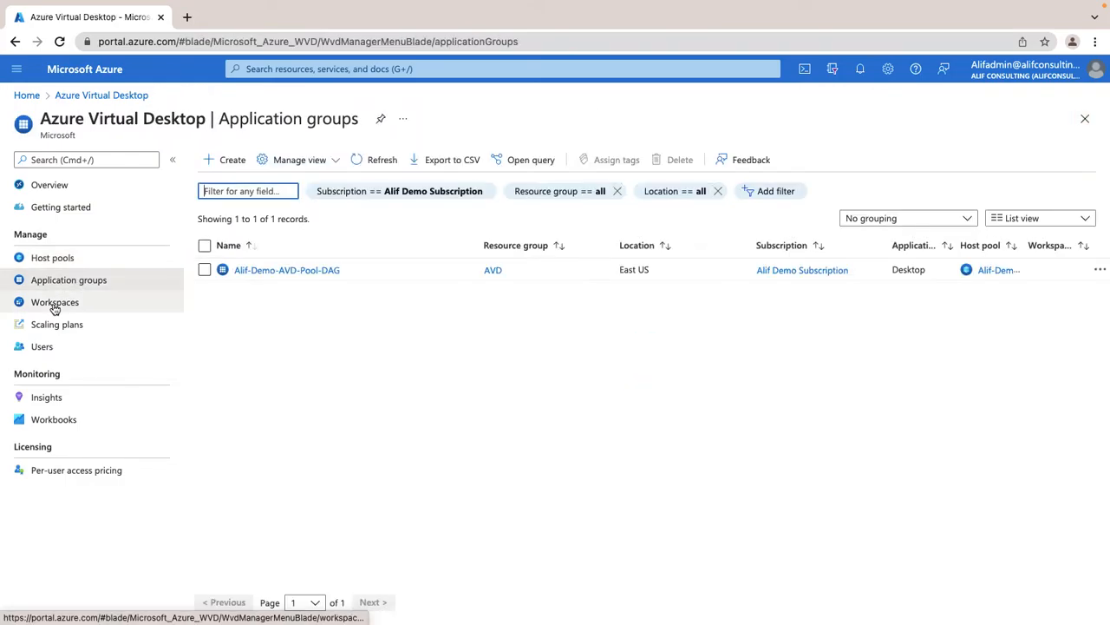
{"action": "left_click", "coordinate": [58, 304]}
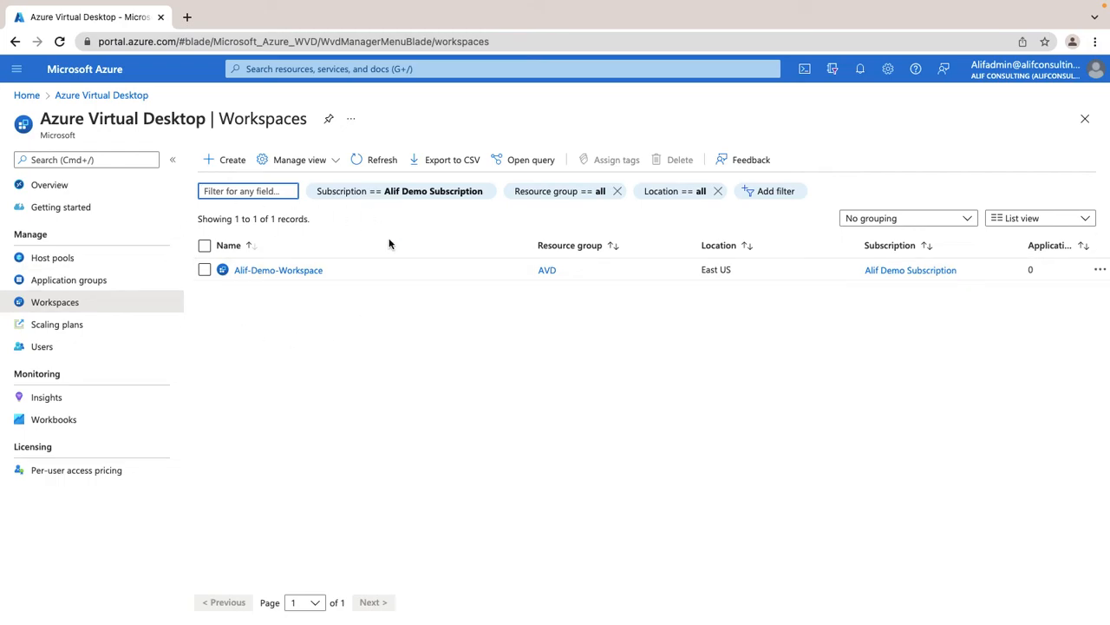
{"action": "left_click", "coordinate": [83, 284]}
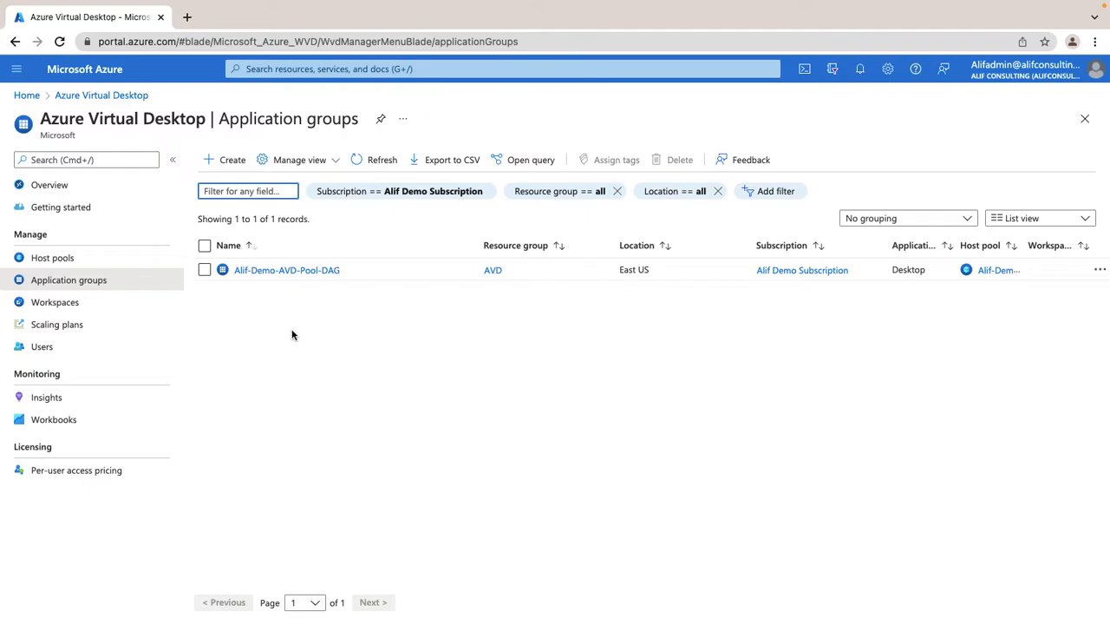
{"action": "left_click", "coordinate": [314, 270]}
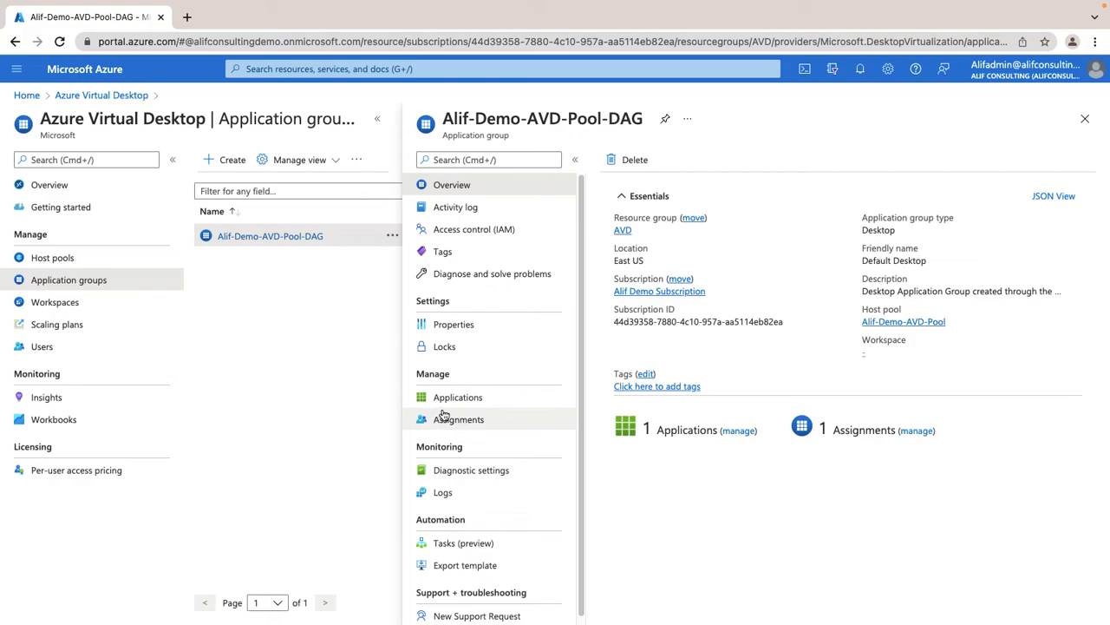
{"action": "left_click", "coordinate": [470, 404]}
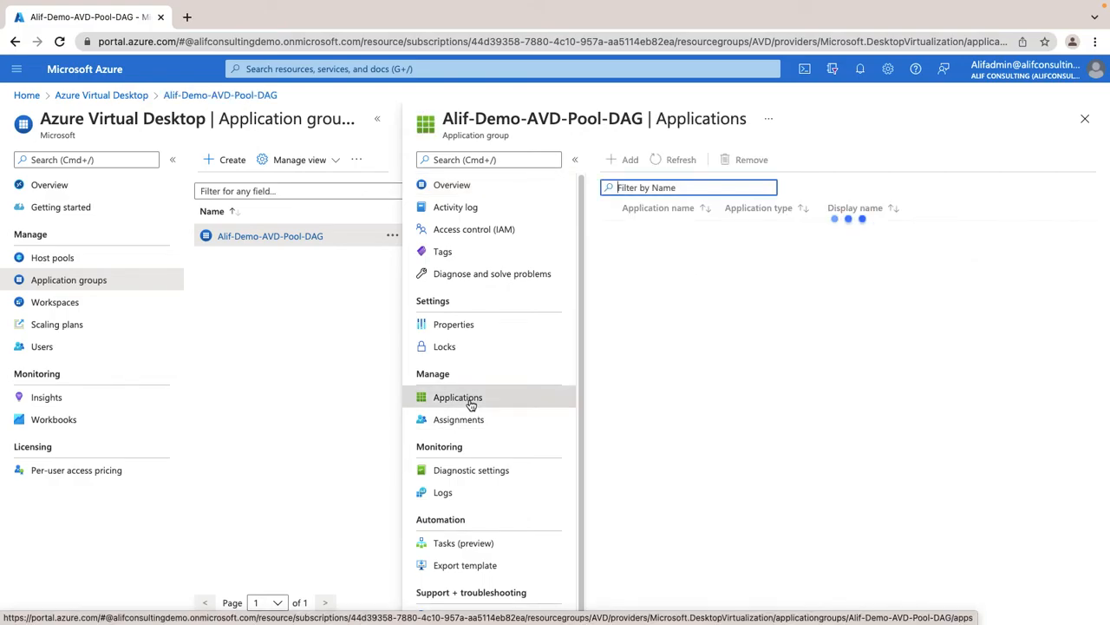
{"action": "left_click", "coordinate": [1084, 118]}
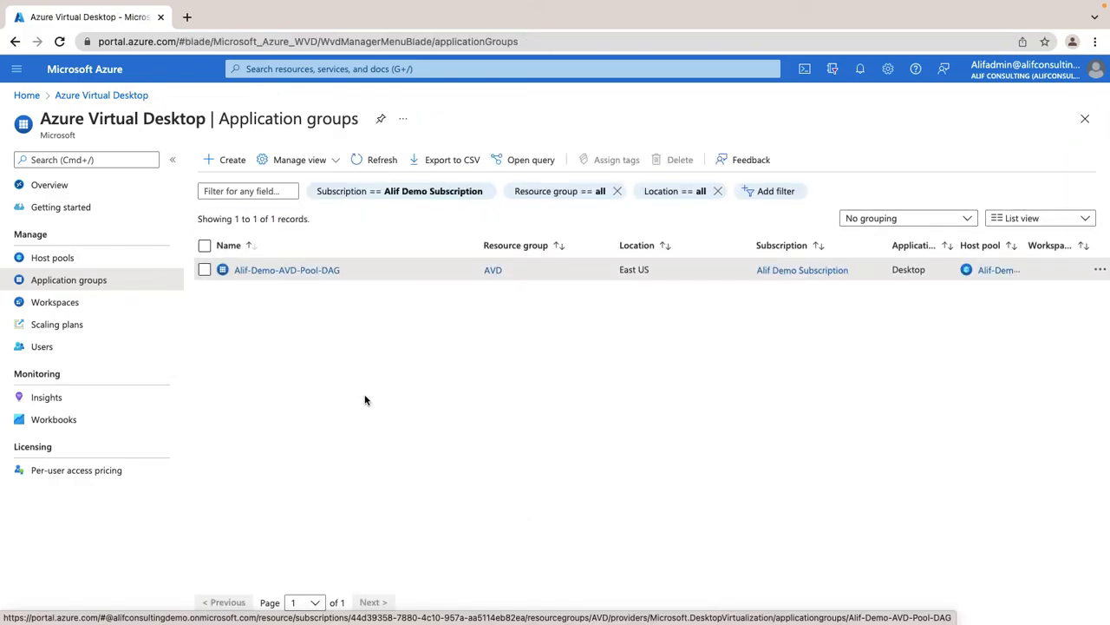
- Start a new application group in the AVD resource group, using Alif-Demo-AVD-Pool as its host pool
{"action": "left_click", "coordinate": [227, 161]}
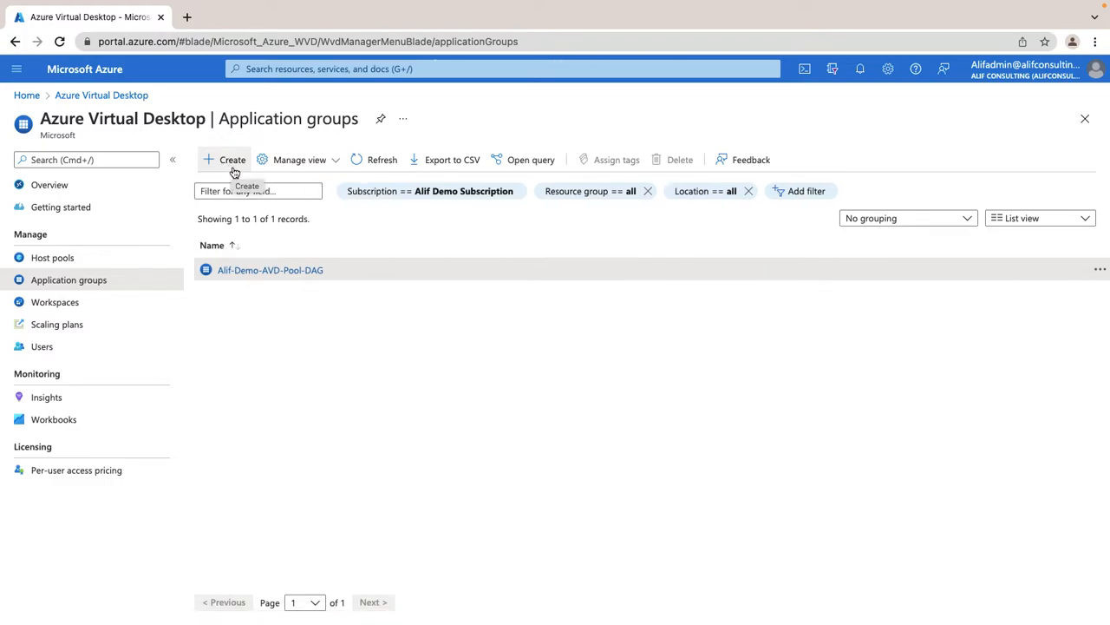
{"action": "left_click", "coordinate": [234, 165]}
{"action": "left_click", "coordinate": [656, 245]}
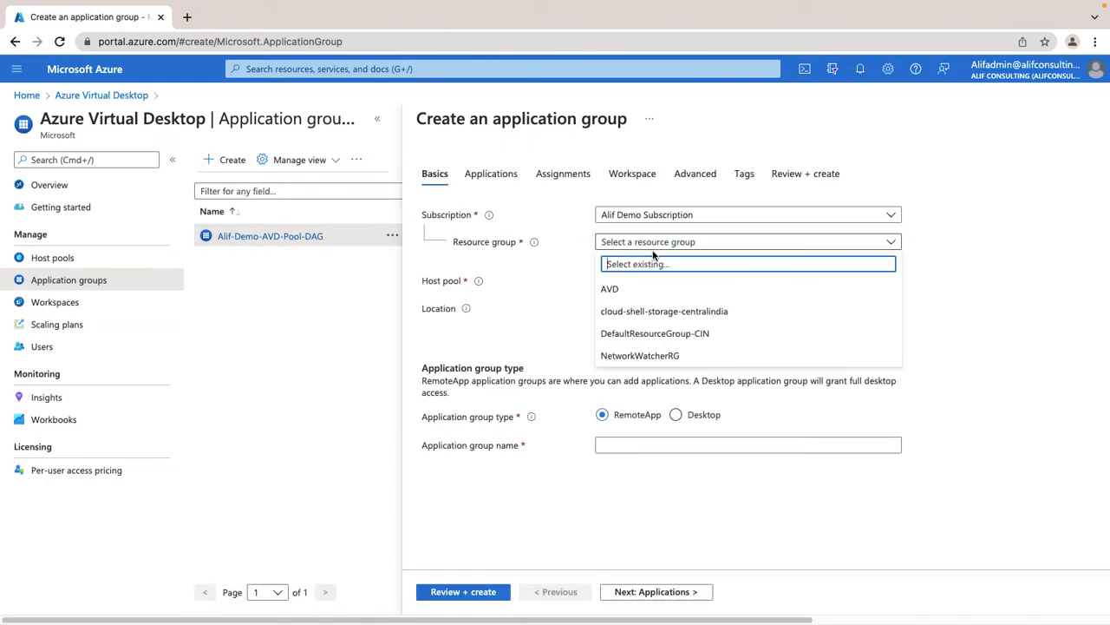
{"action": "left_click", "coordinate": [634, 289]}
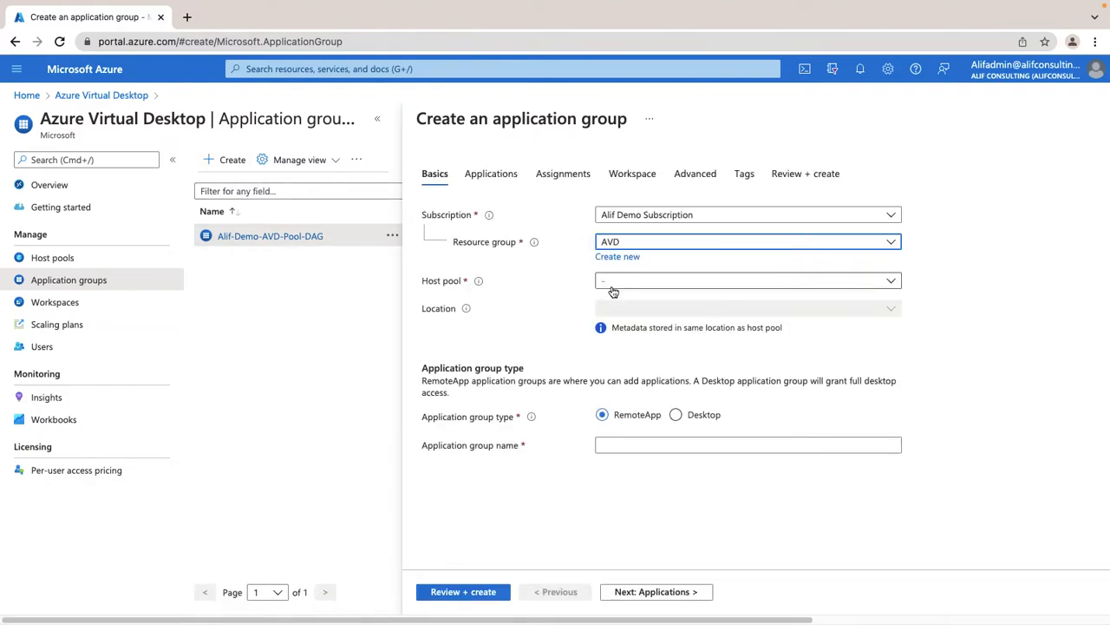
{"action": "left_click", "coordinate": [661, 283]}
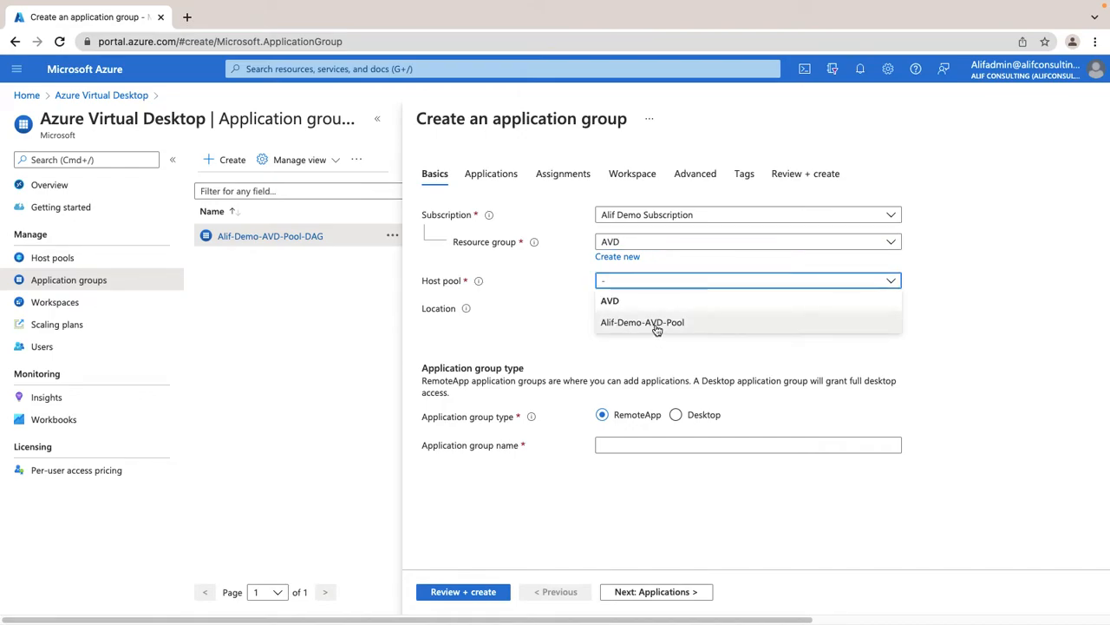
{"action": "left_click", "coordinate": [656, 324]}
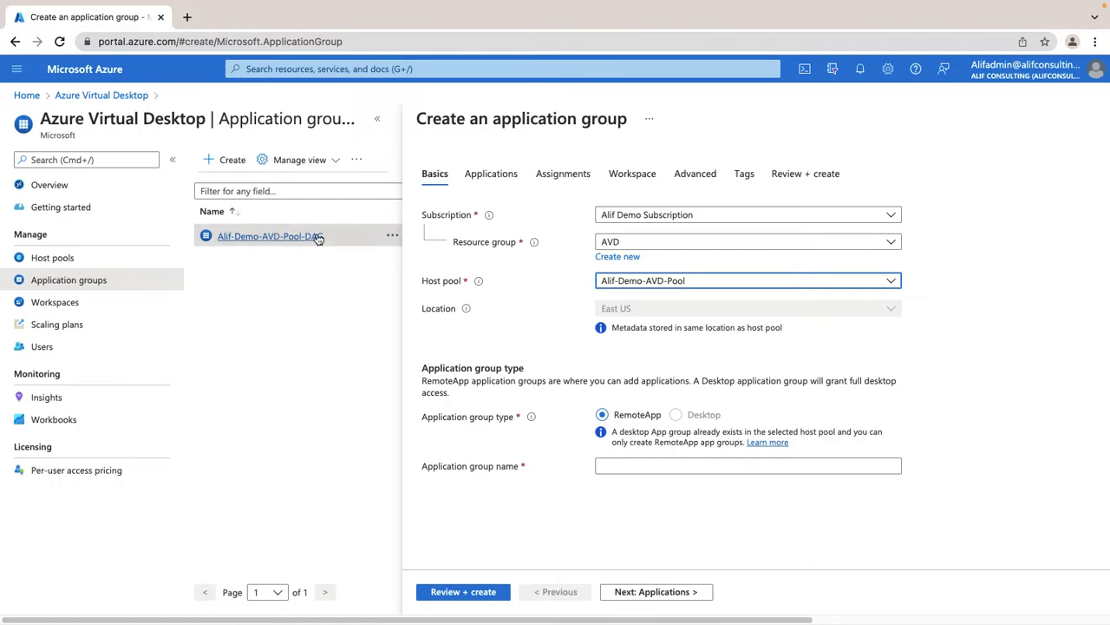
- Name the RemoteApp application group MS-Apps and proceed to its applications
{"action": "left_click", "coordinate": [637, 463]}
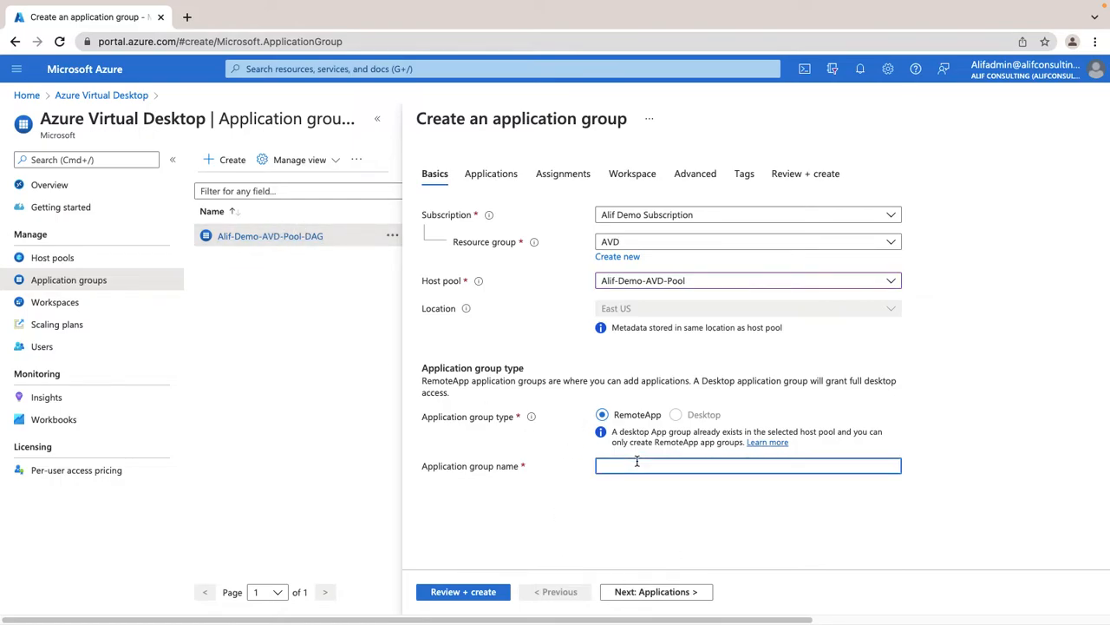
{"action": "type", "text": "MS Appa"}
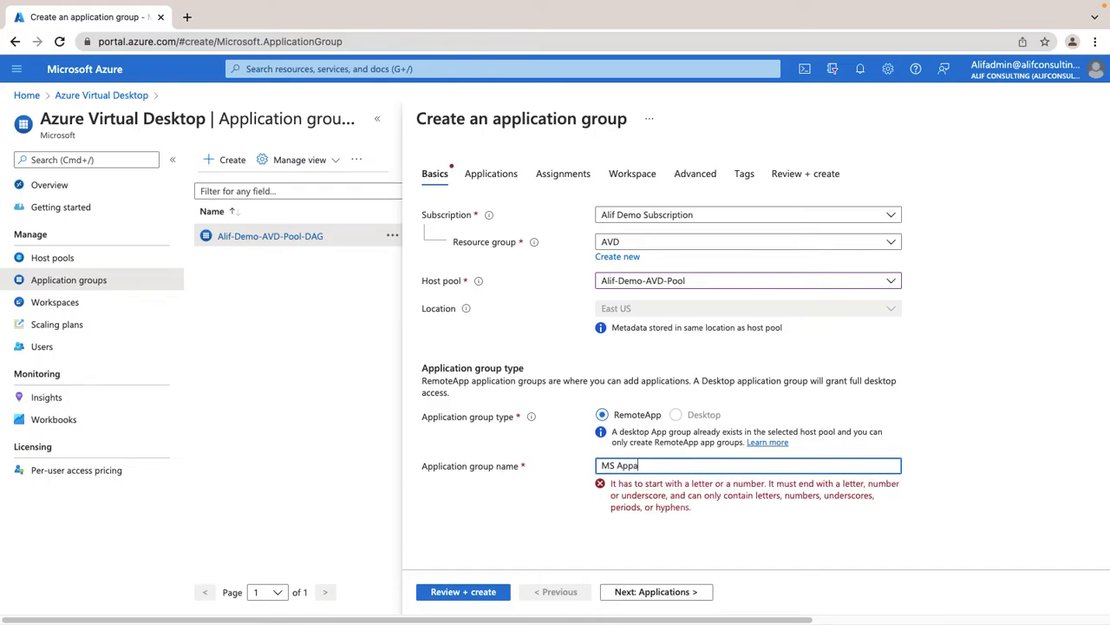
{"action": "key", "text": "BackSpace"}
{"action": "type", "text": "s"}
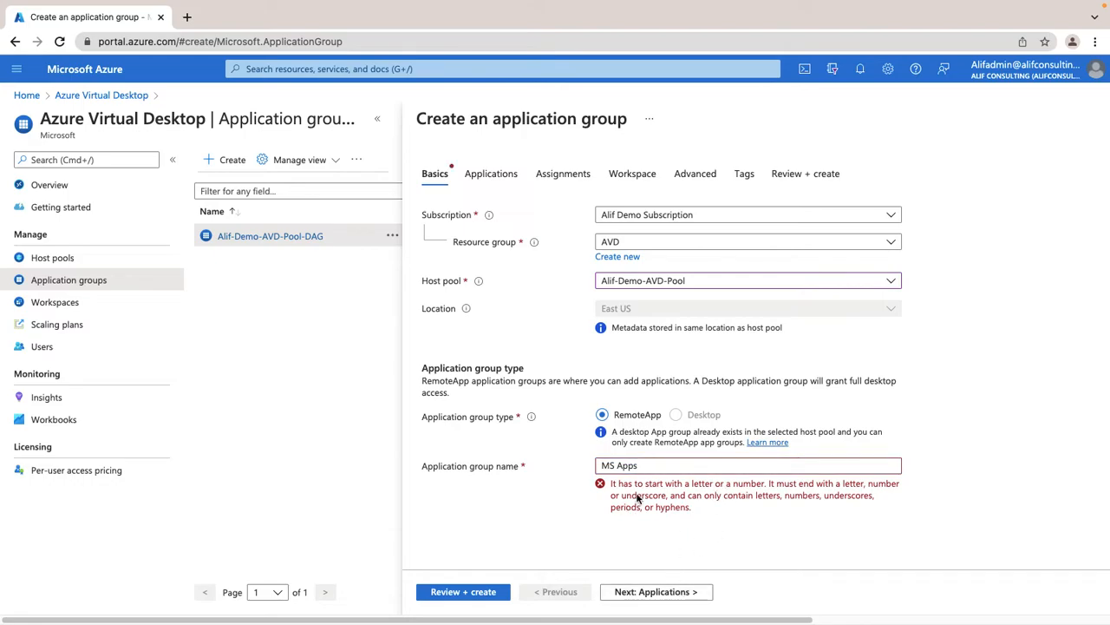
{"action": "left_click", "coordinate": [621, 465]}
{"action": "key", "text": "BackSpace"}
{"action": "type", "text": "-"}
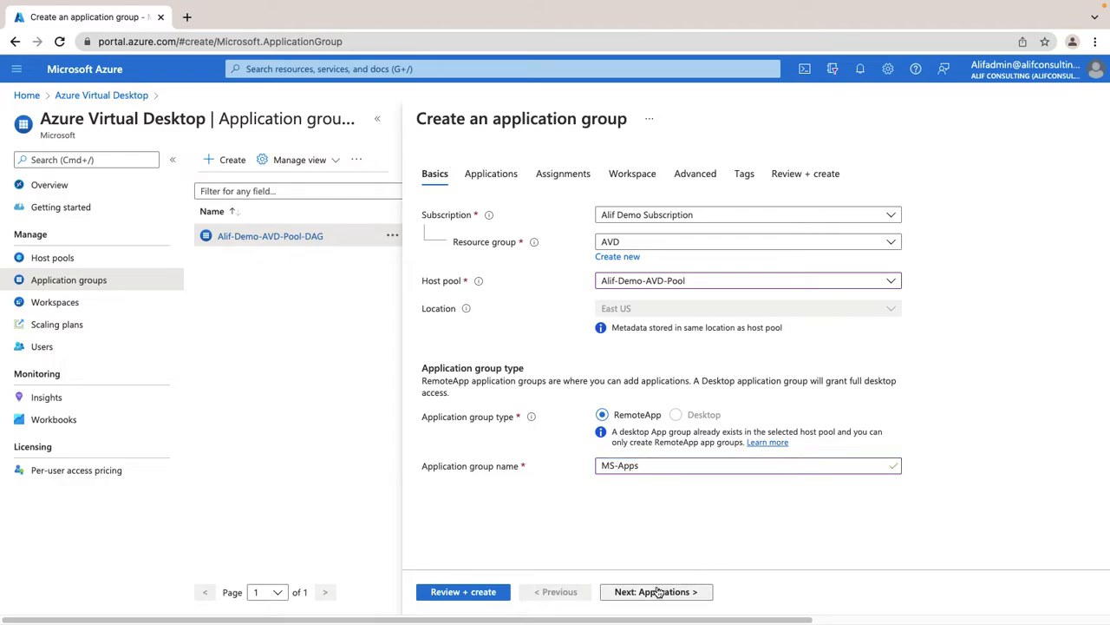
{"action": "left_click", "coordinate": [655, 592]}
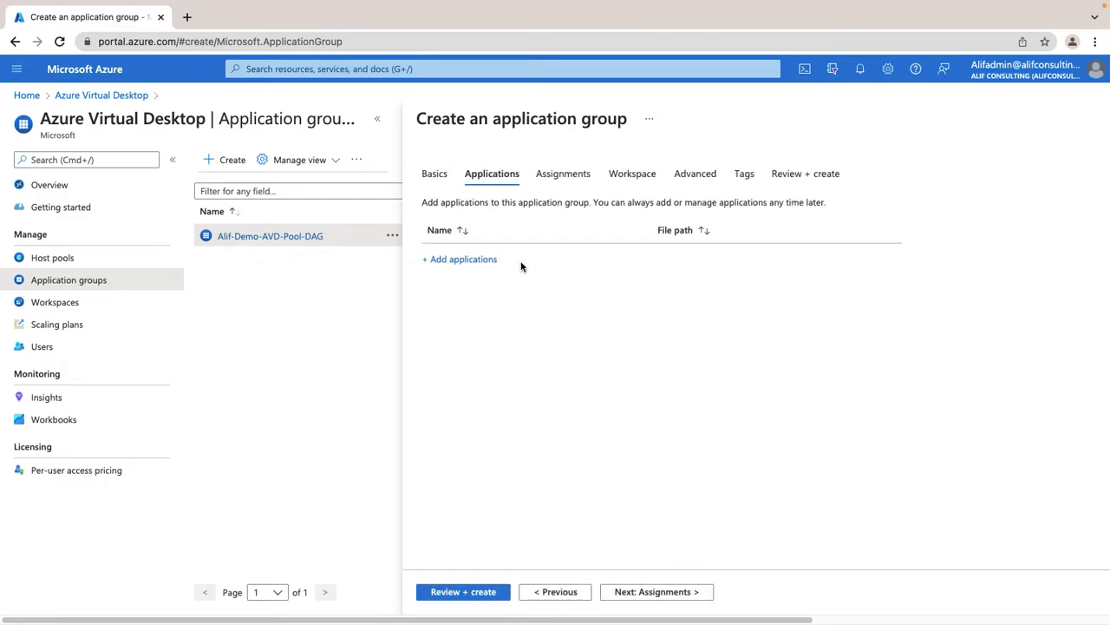
- Begin adding an application, look at the File path and MSIX package sources, and set the application source to Start menu
{"action": "left_click", "coordinate": [474, 263]}
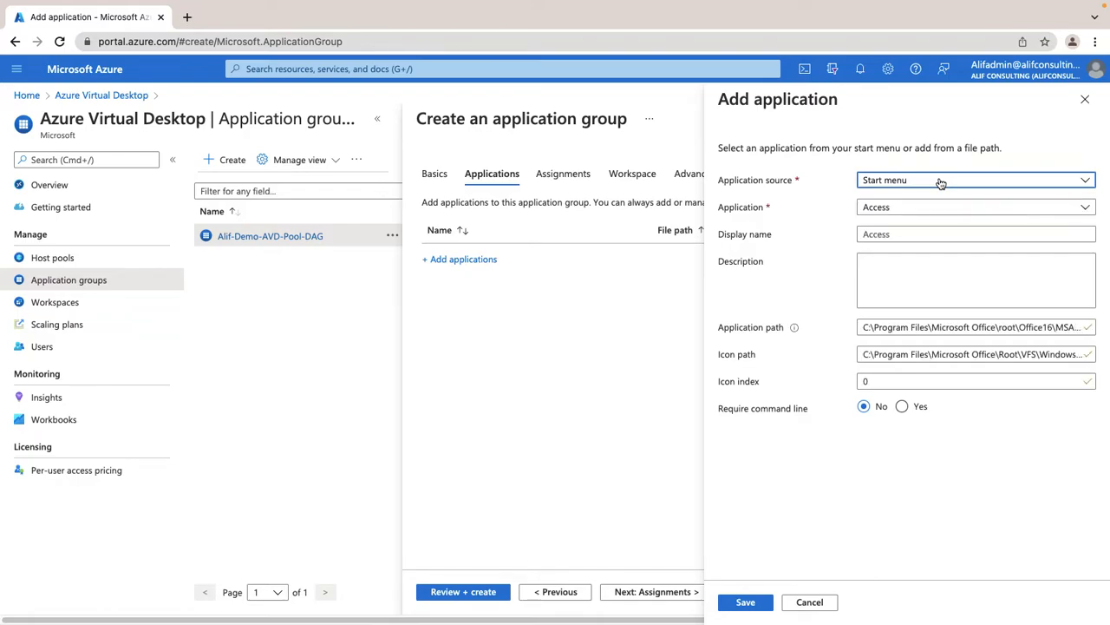
{"action": "left_click", "coordinate": [941, 183]}
{"action": "left_click", "coordinate": [915, 220]}
{"action": "left_click", "coordinate": [931, 211]}
{"action": "left_click", "coordinate": [925, 182]}
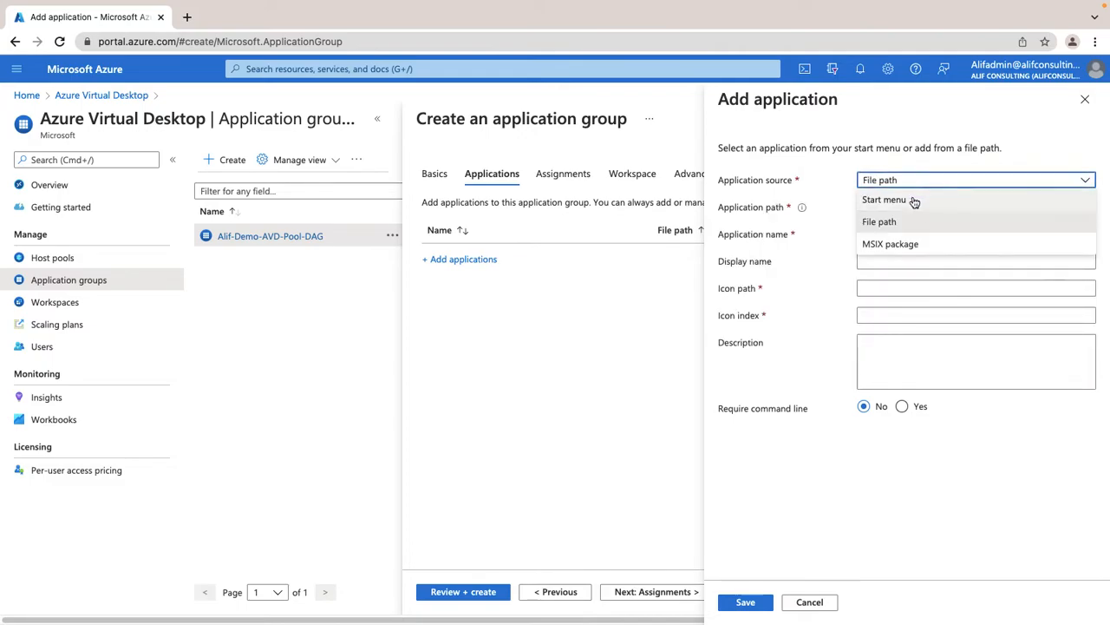
{"action": "left_click", "coordinate": [897, 243]}
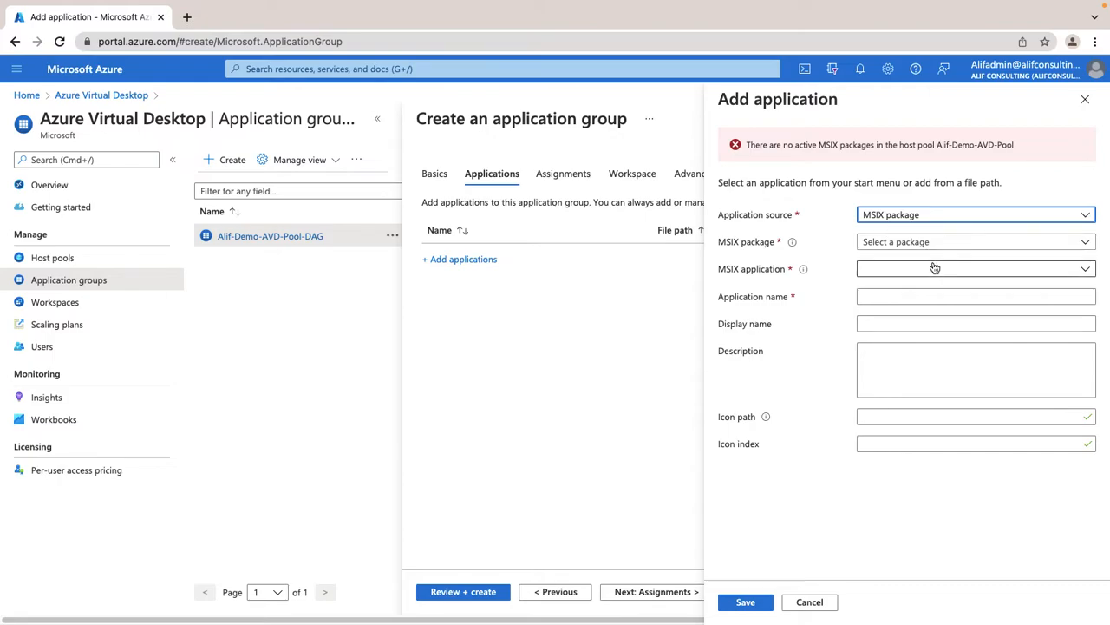
{"action": "left_click", "coordinate": [924, 217]}
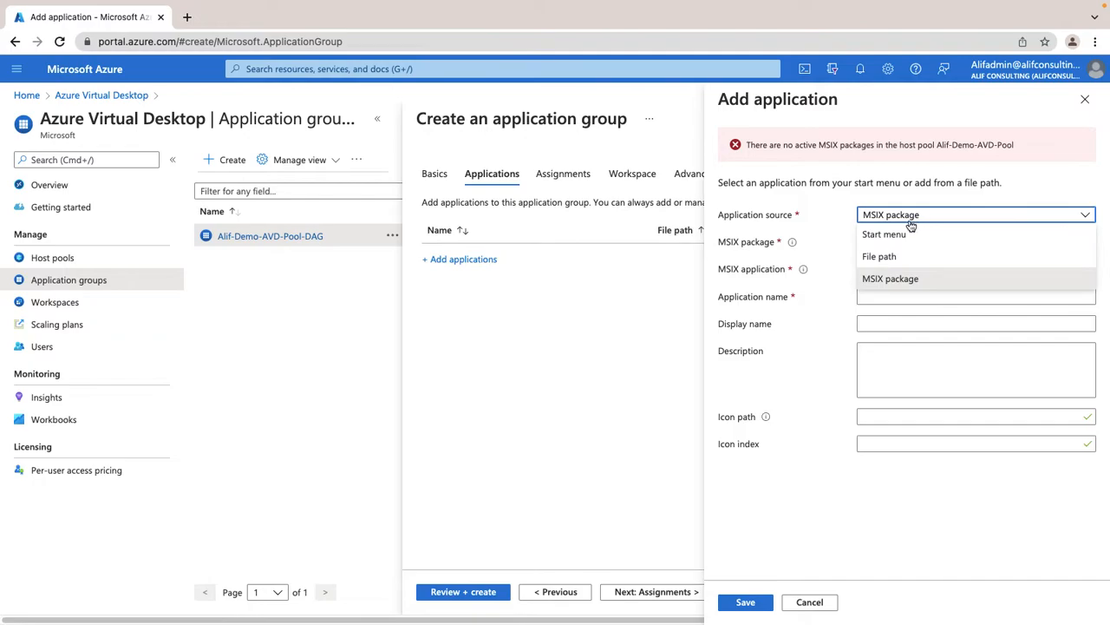
{"action": "left_click", "coordinate": [907, 240]}
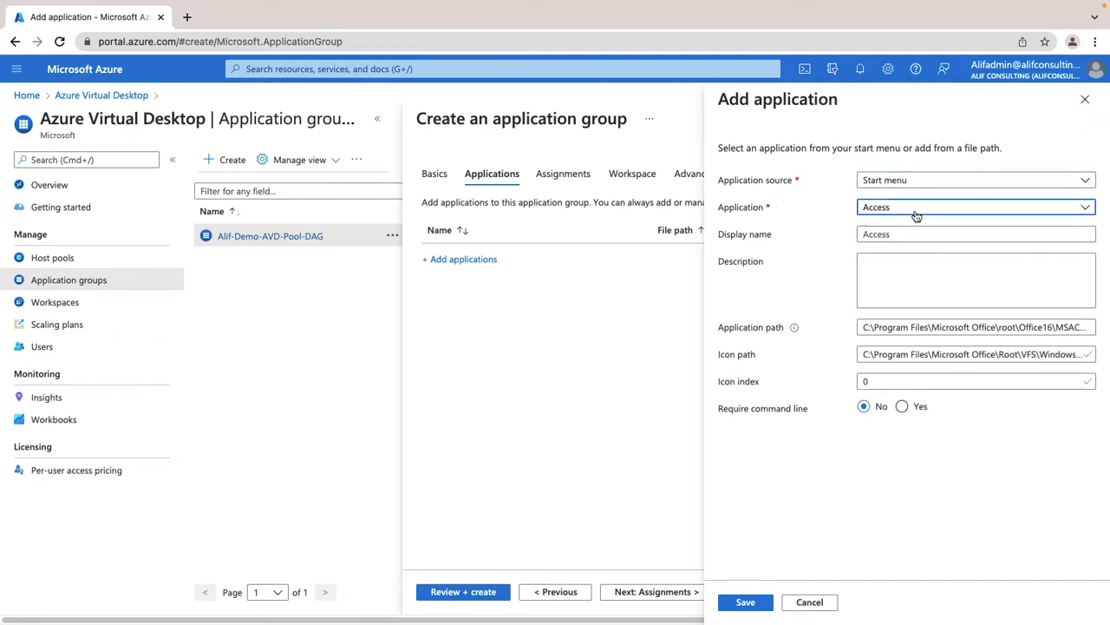
- Choose Word as the application and save it to the application group
{"action": "left_click", "coordinate": [913, 212]}
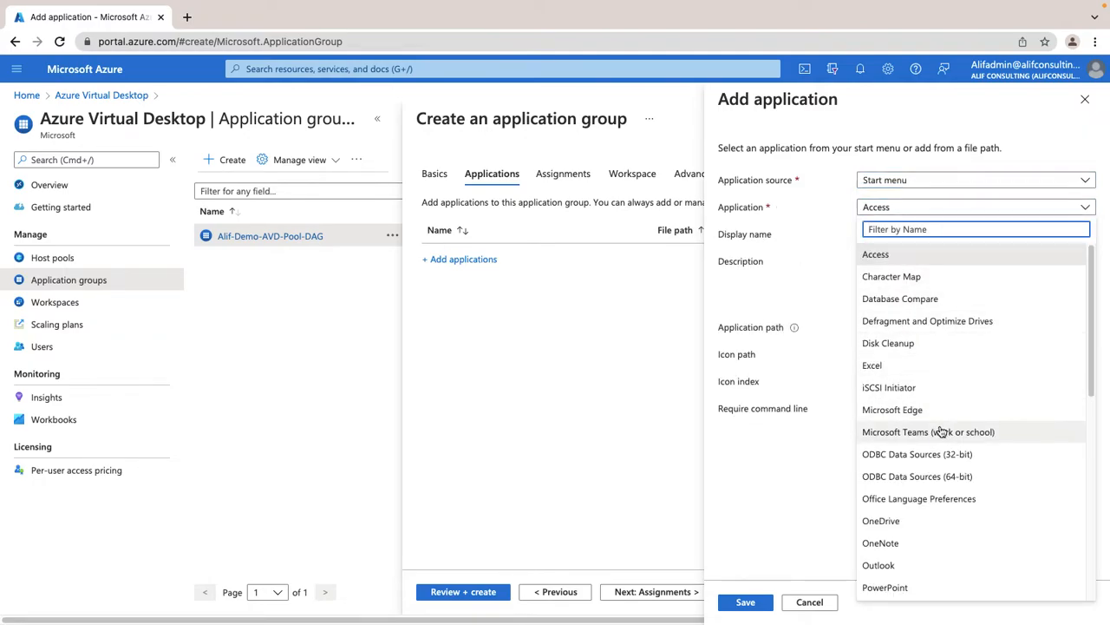
{"action": "scroll", "coordinate": [938, 430], "scroll_direction": "down", "scroll_amount": 3}
{"action": "scroll", "coordinate": [917, 399], "scroll_direction": "down", "scroll_amount": 3}
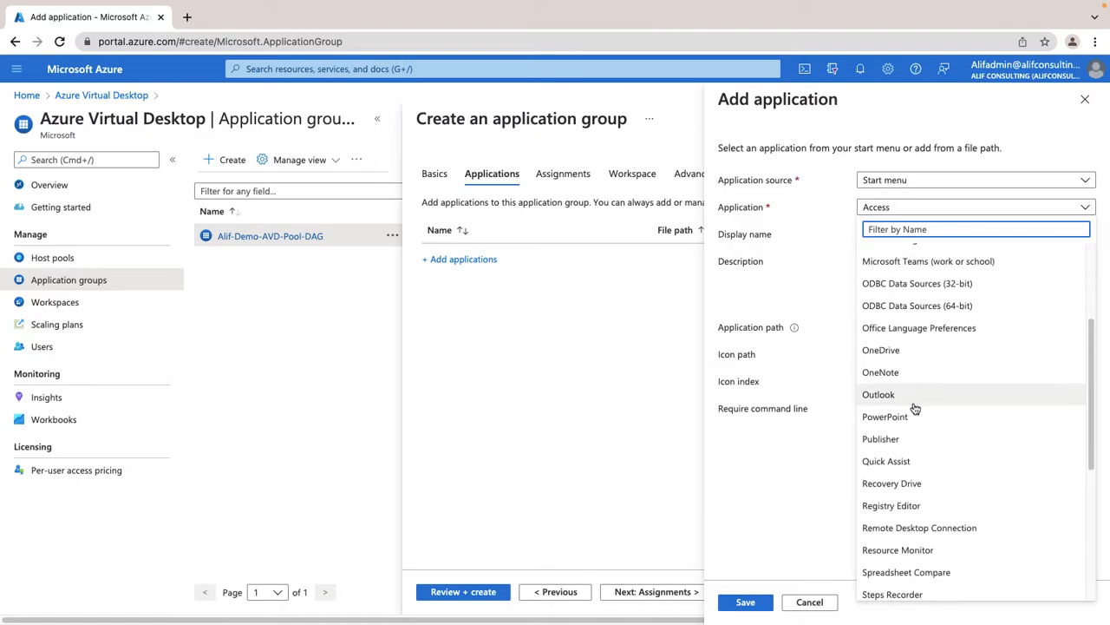
{"action": "scroll", "coordinate": [942, 414], "scroll_direction": "down", "scroll_amount": 4}
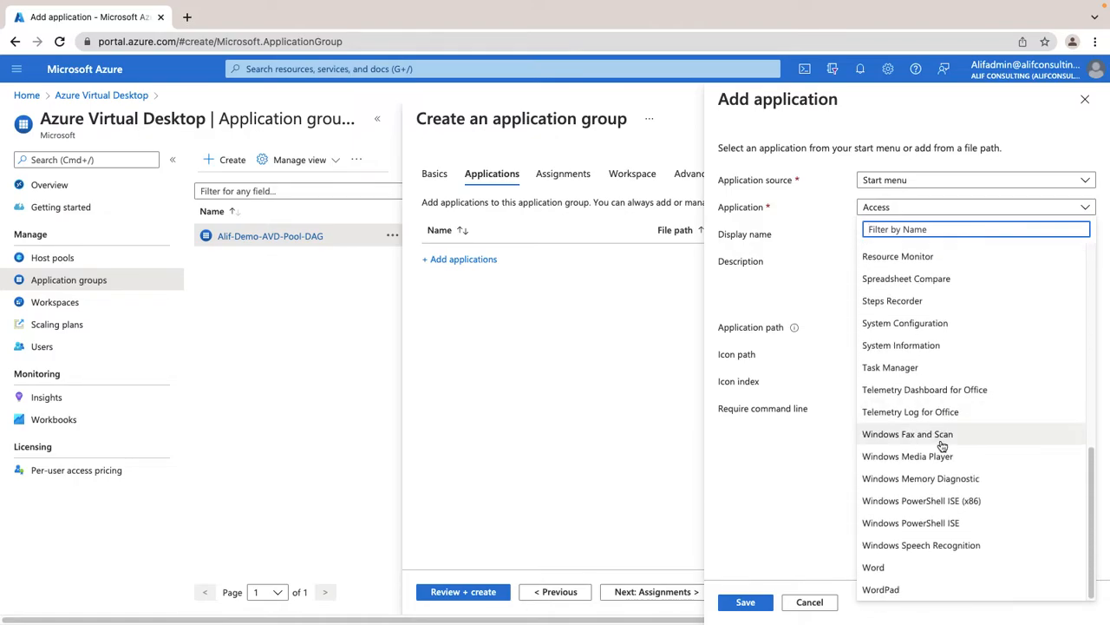
{"action": "left_click", "coordinate": [905, 568]}
{"action": "left_click", "coordinate": [744, 602]}
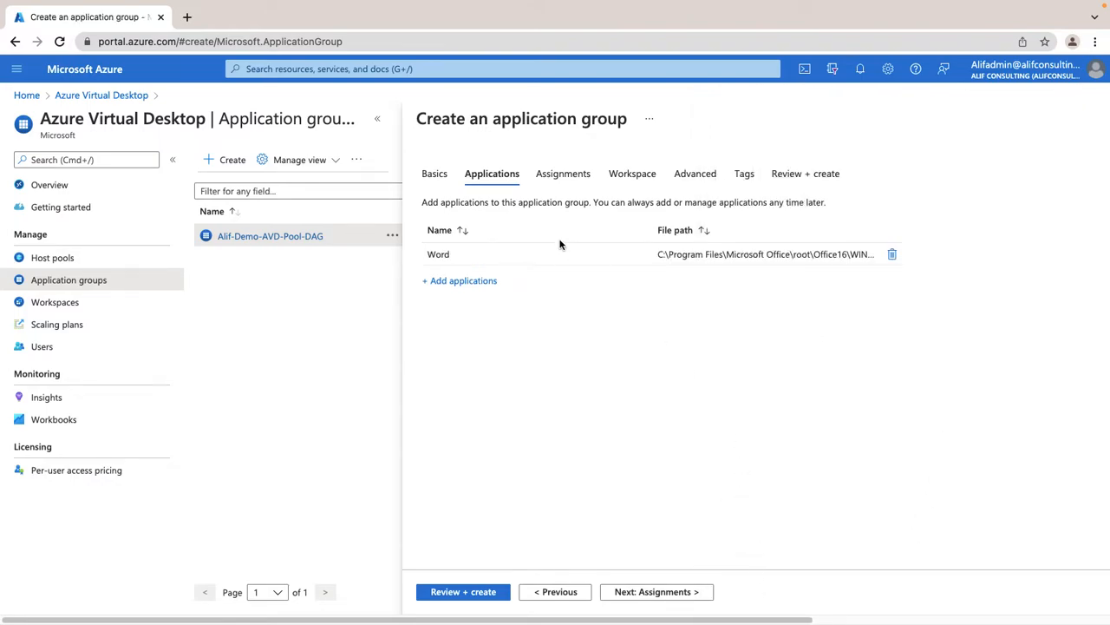
- Add Microsoft Teams (work or school) from the Start menu source to the application group and save it
{"action": "left_click", "coordinate": [465, 281]}
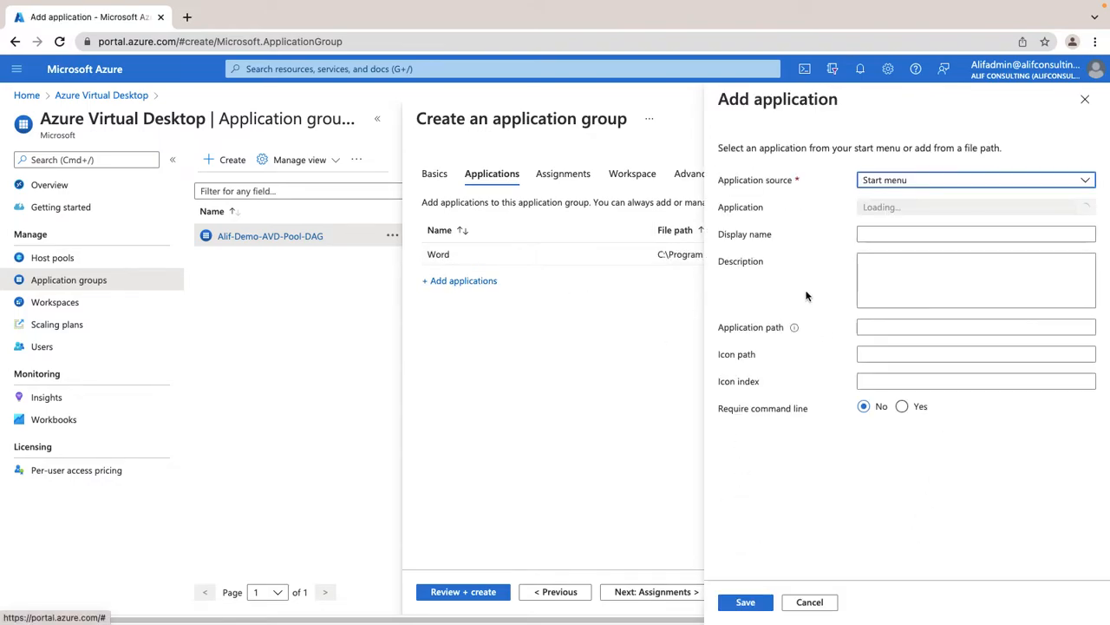
{"action": "left_click", "coordinate": [917, 208]}
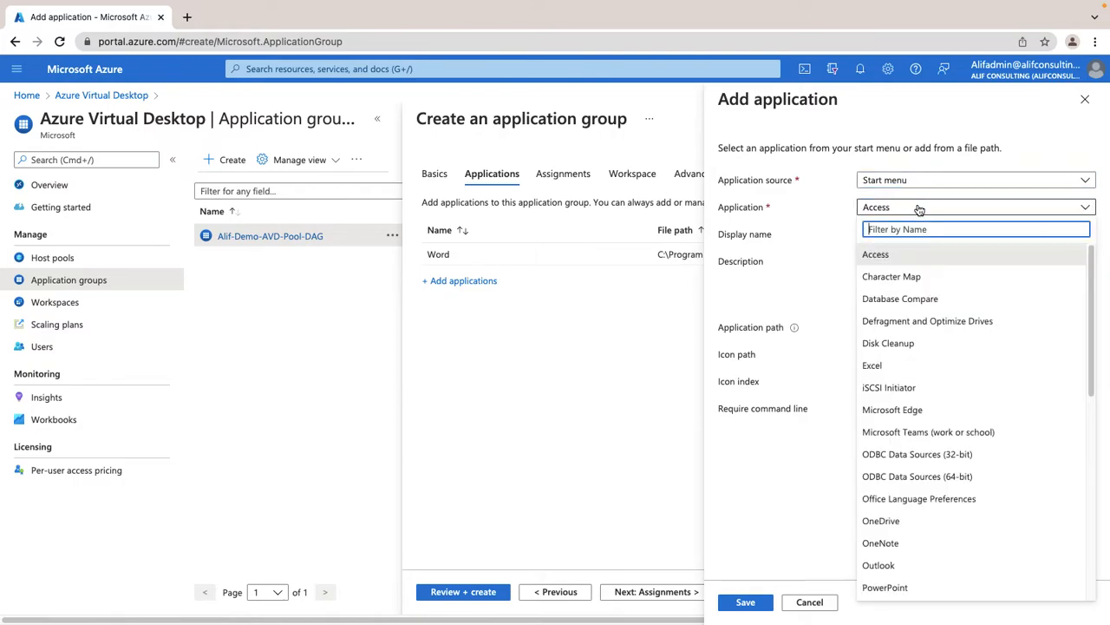
{"action": "type", "text": "team"}
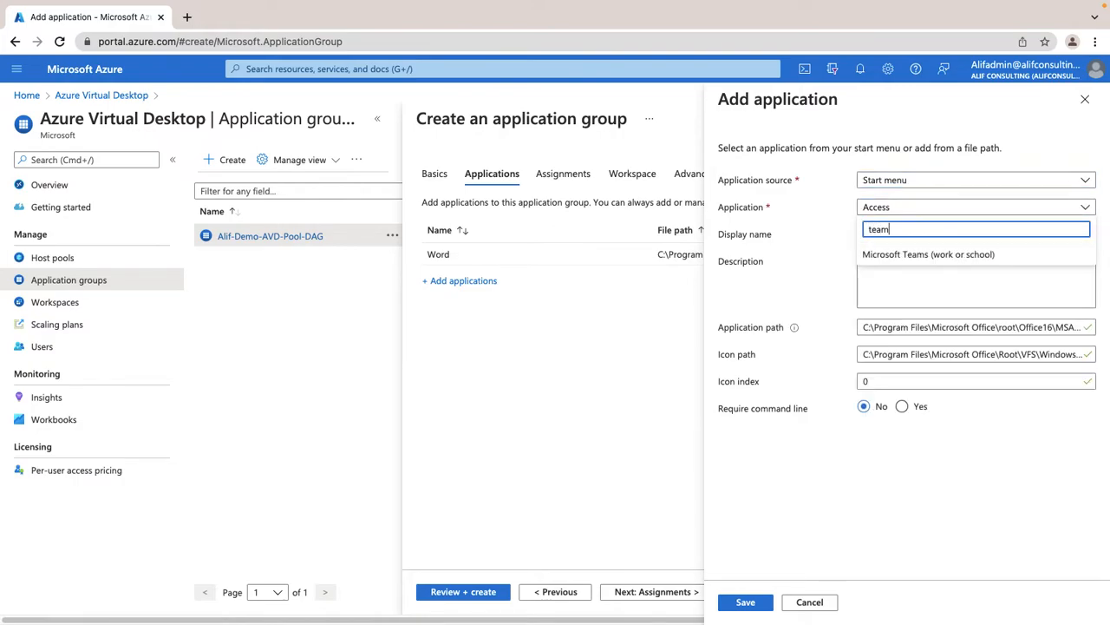
{"action": "left_click", "coordinate": [921, 252]}
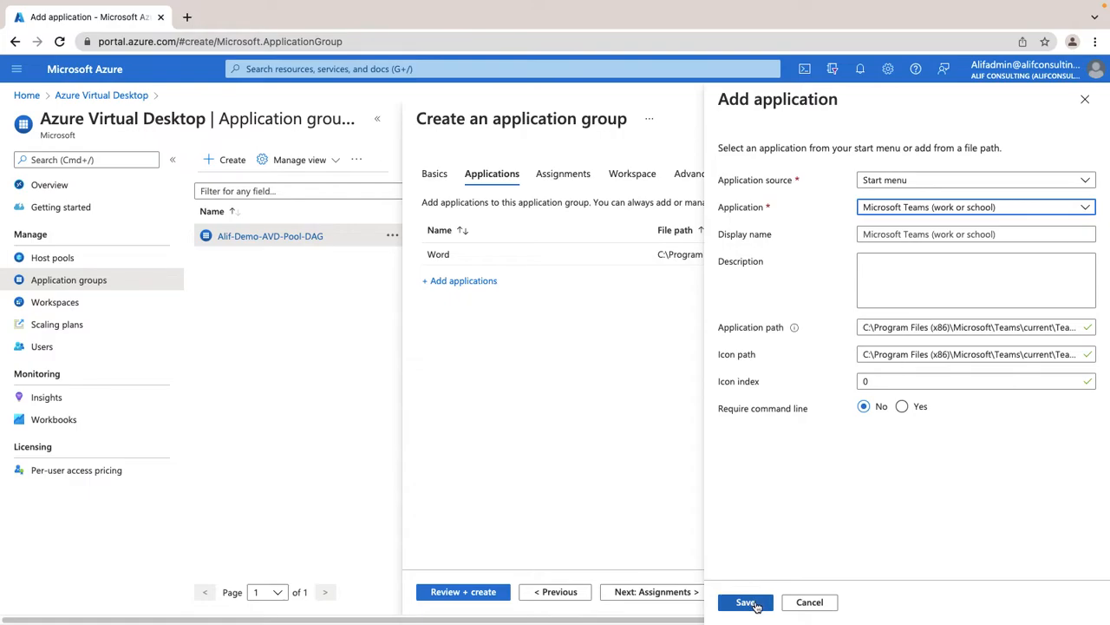
{"action": "left_click", "coordinate": [999, 208]}
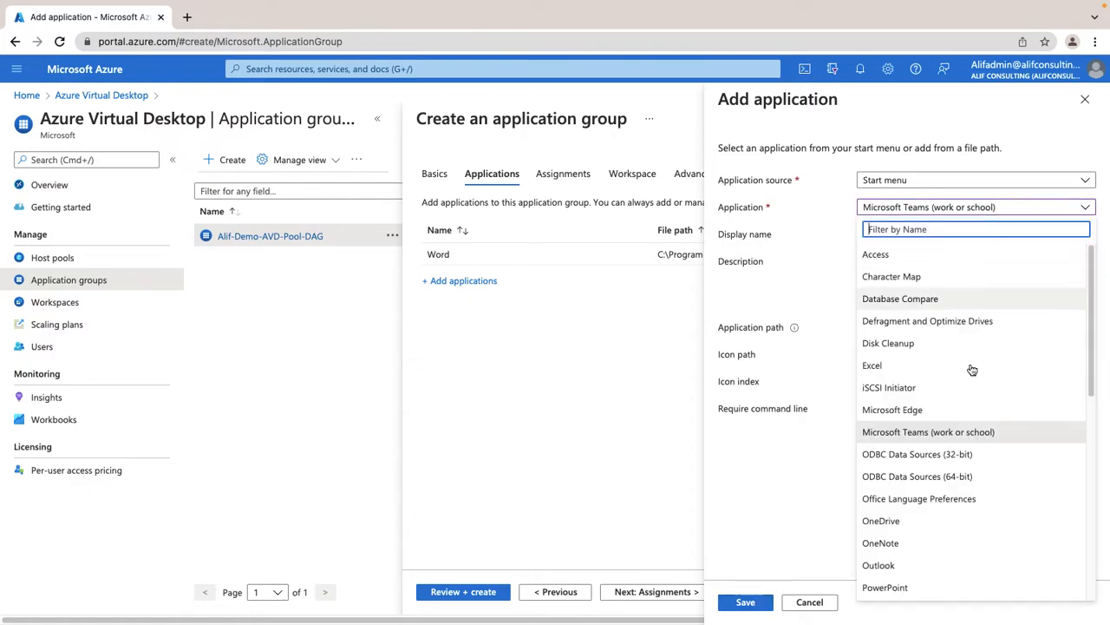
{"action": "left_click", "coordinate": [768, 564]}
{"action": "left_click", "coordinate": [744, 602]}
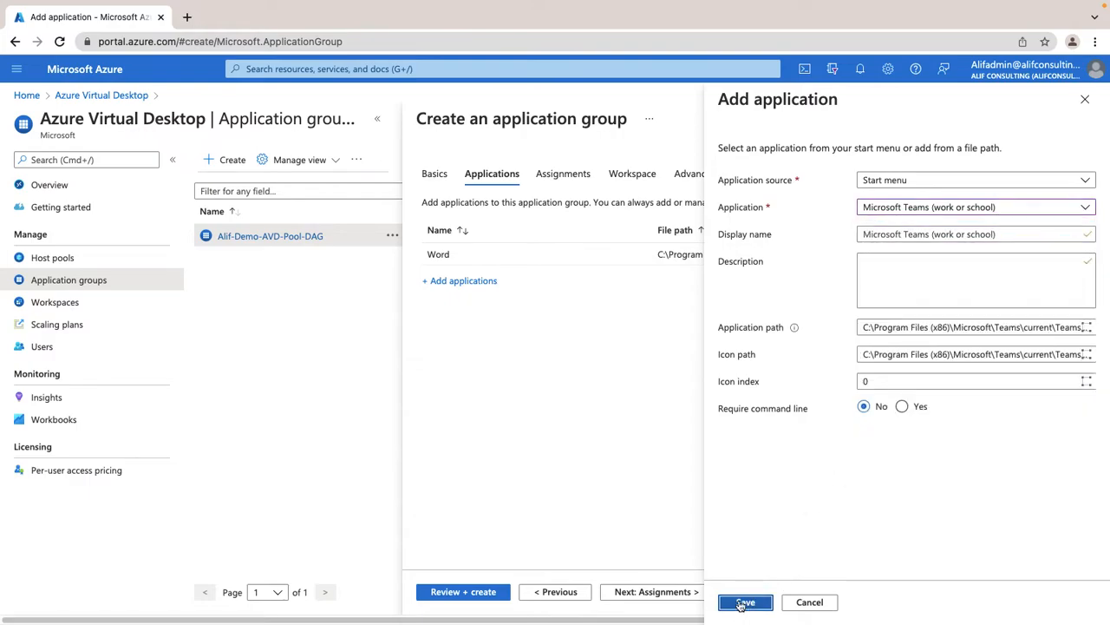
- Add Excel from the Start menu source to the application group and save it
{"action": "left_click", "coordinate": [465, 304]}
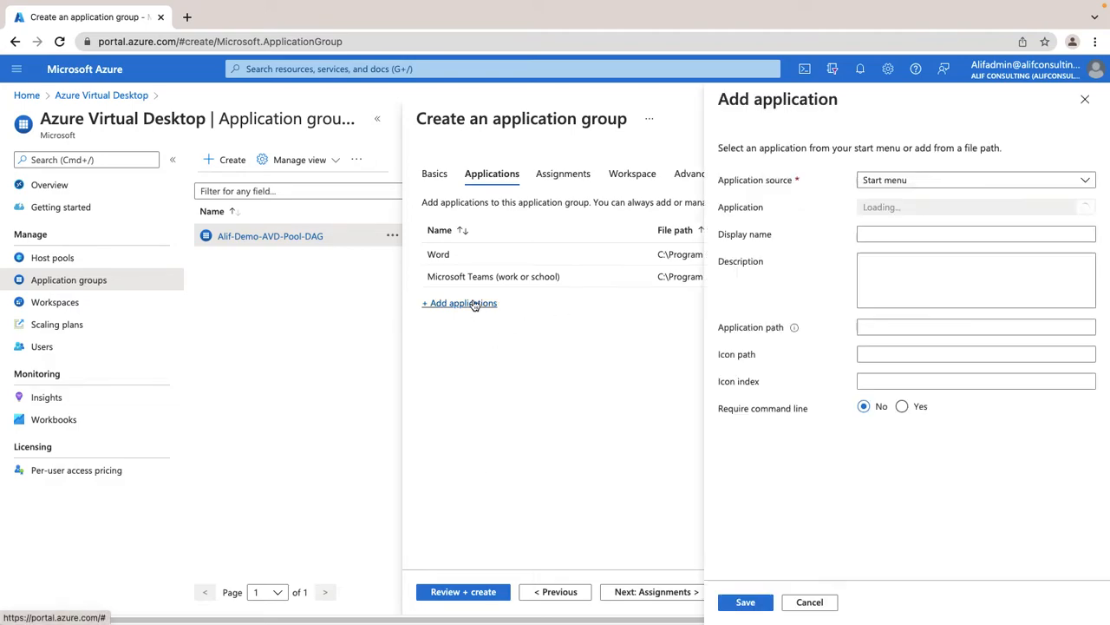
{"action": "left_click", "coordinate": [911, 182]}
{"action": "left_click", "coordinate": [908, 194]}
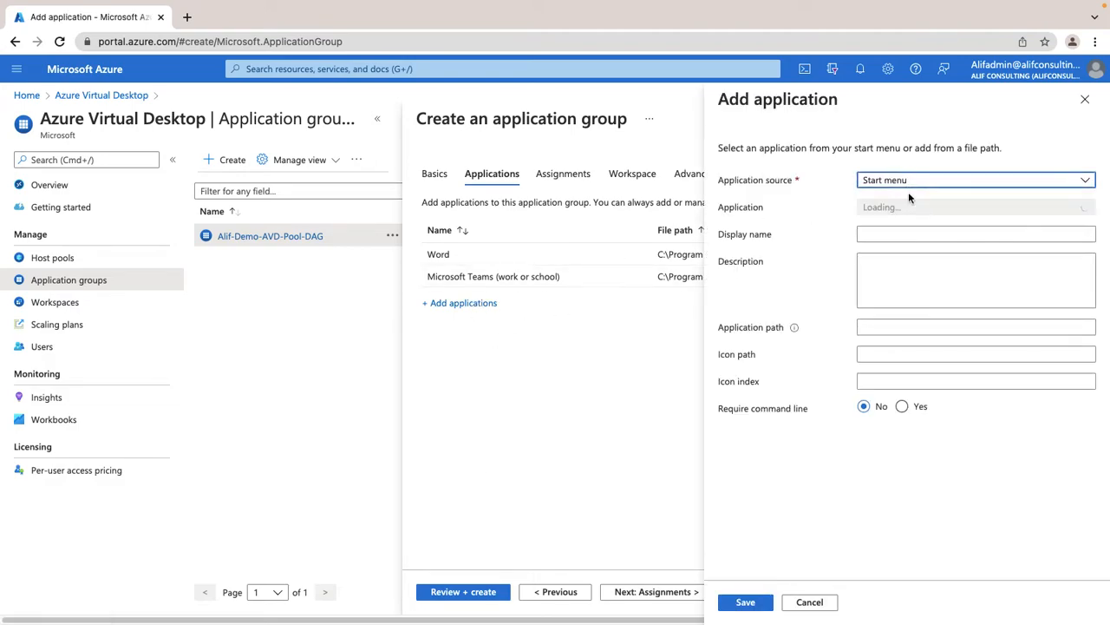
{"action": "left_click", "coordinate": [914, 209]}
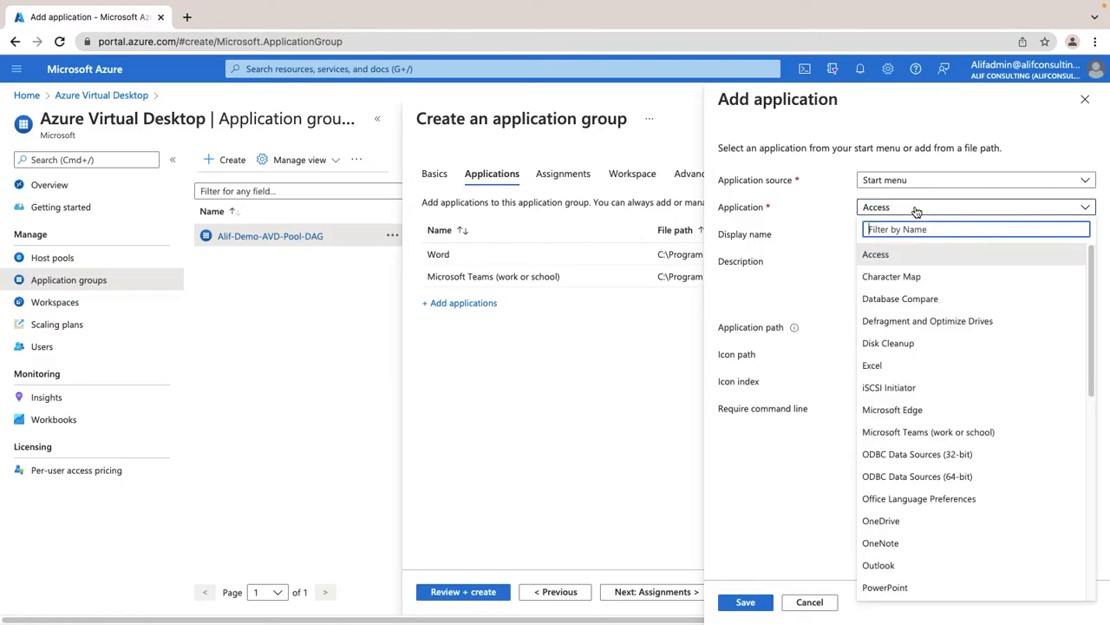
{"action": "scroll", "coordinate": [937, 345], "scroll_direction": "down", "scroll_amount": 1}
{"action": "left_click", "coordinate": [933, 343]}
{"action": "left_click", "coordinate": [747, 602]}
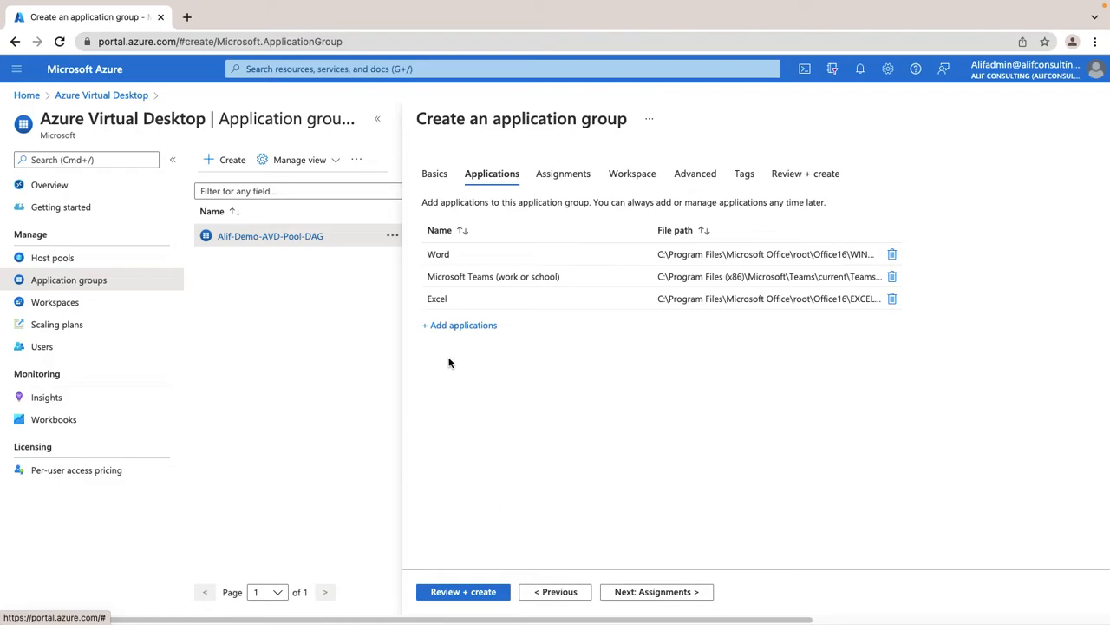
{"action": "left_click", "coordinate": [465, 327]}
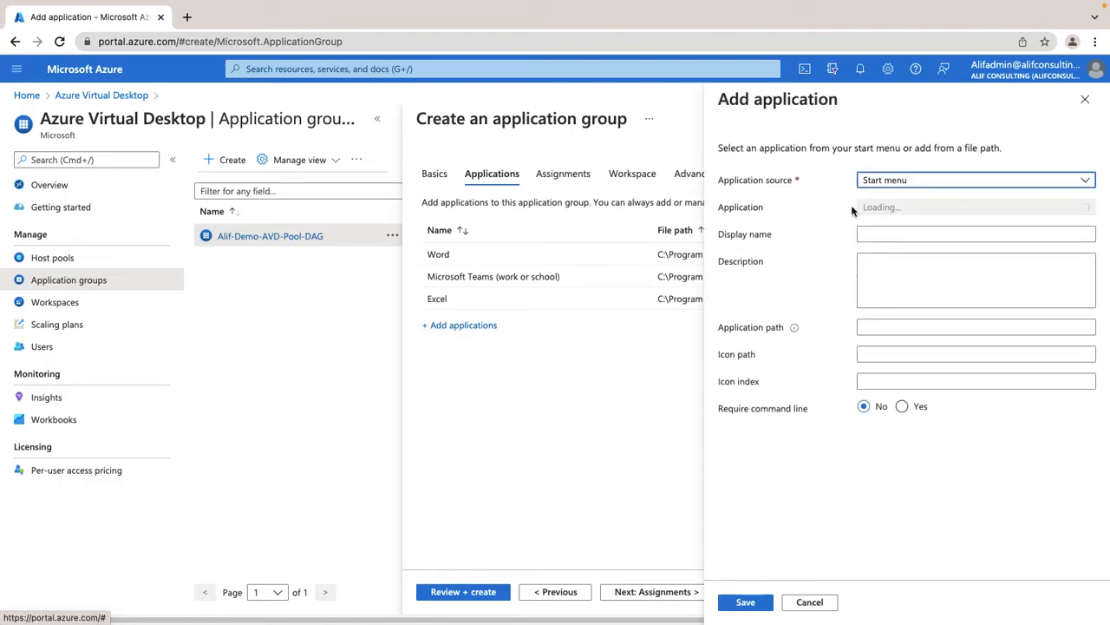
{"action": "left_click", "coordinate": [905, 185]}
{"action": "left_click", "coordinate": [900, 243]}
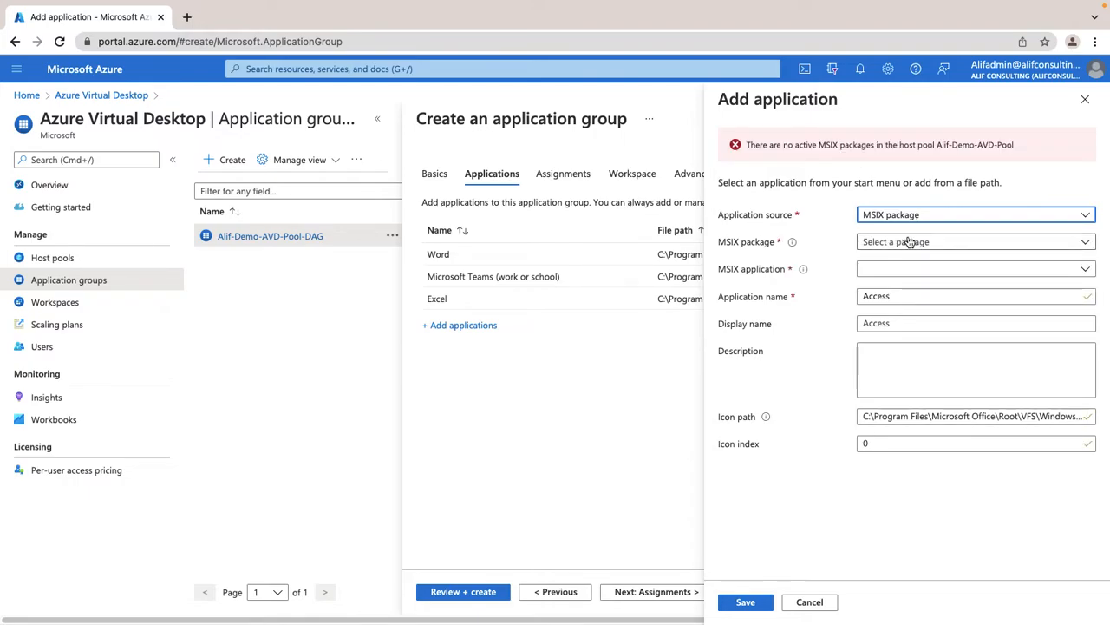
{"action": "left_click", "coordinate": [908, 242]}
{"action": "left_click", "coordinate": [849, 395]}
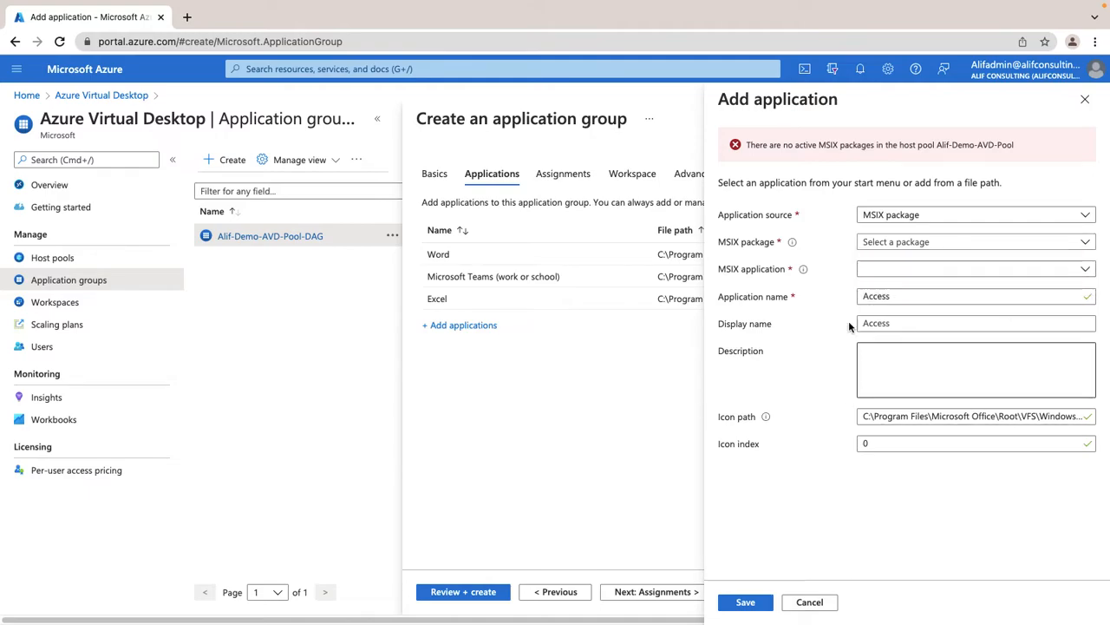
{"action": "left_click", "coordinate": [1084, 103]}
- Skip user assignments, leave workspace registration at No, and look at the diagnostics destination options while keeping diagnostics settings disabled
{"action": "left_click", "coordinate": [668, 593]}
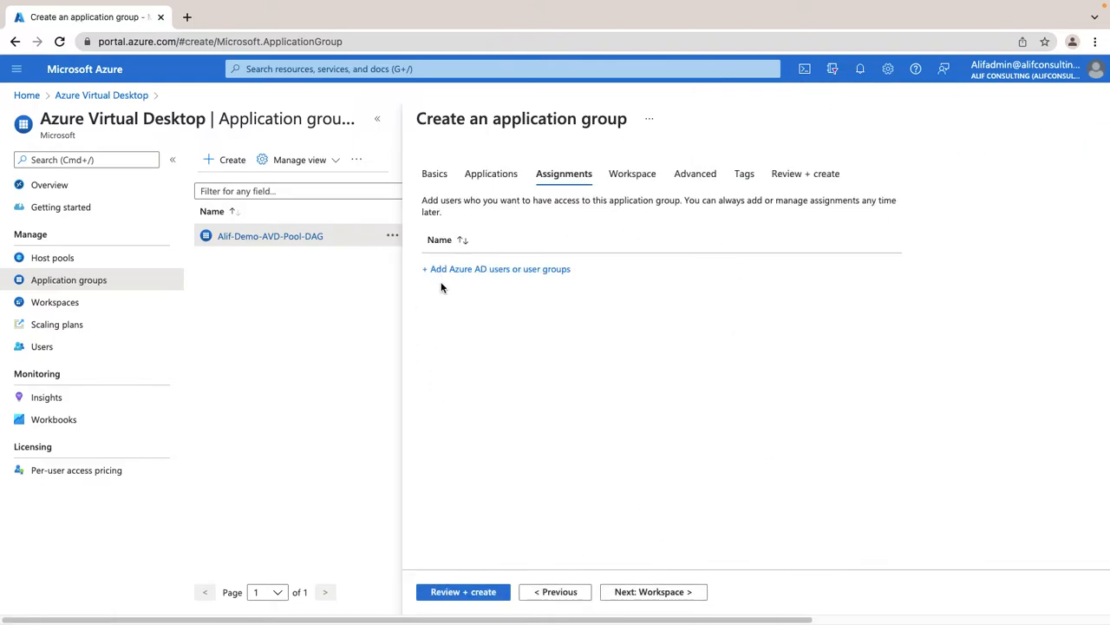
{"action": "left_click", "coordinate": [634, 591]}
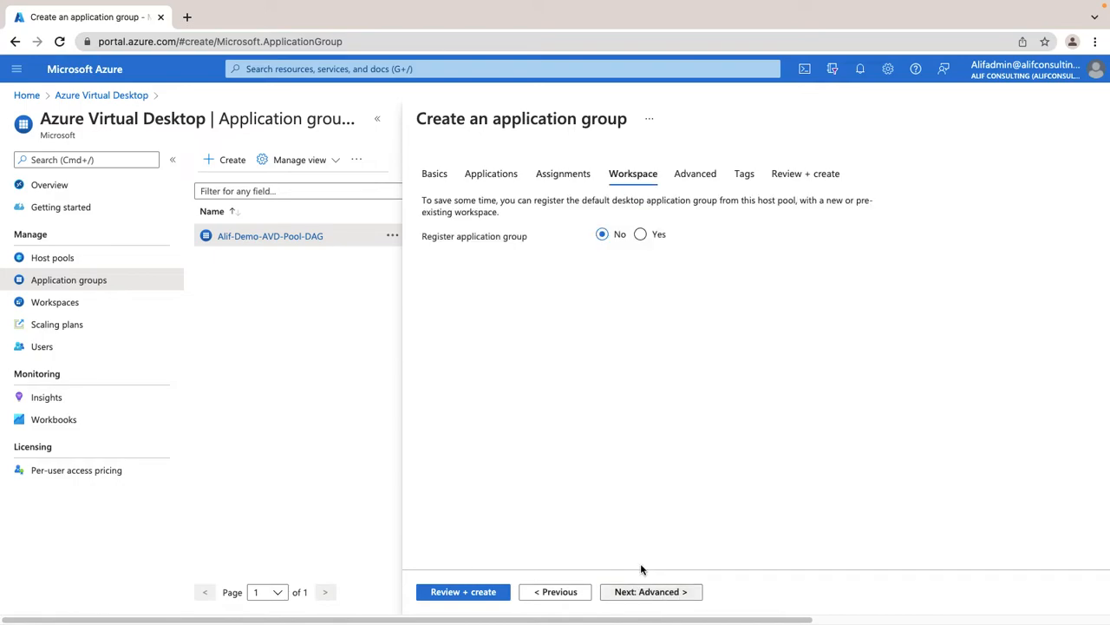
{"action": "left_click", "coordinate": [657, 593]}
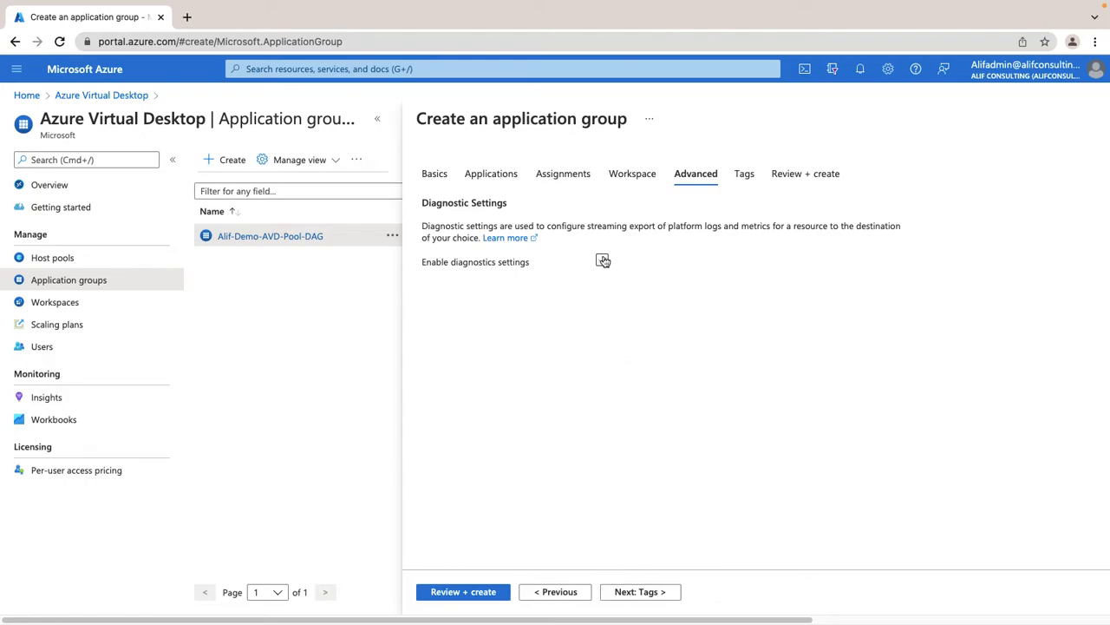
{"action": "left_click", "coordinate": [603, 261]}
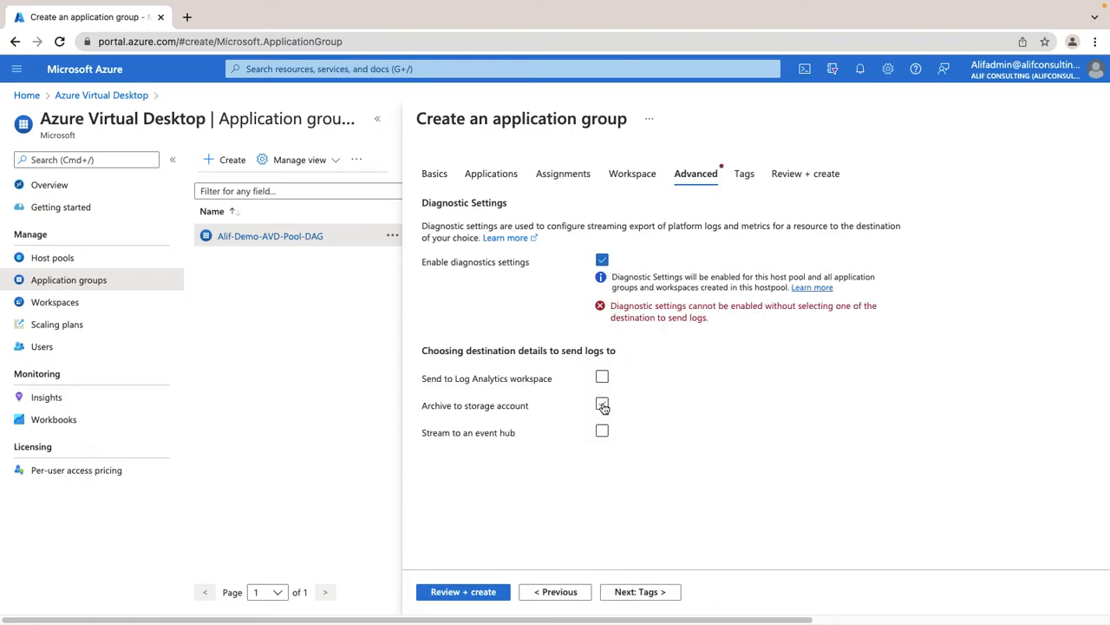
{"action": "left_click", "coordinate": [603, 261]}
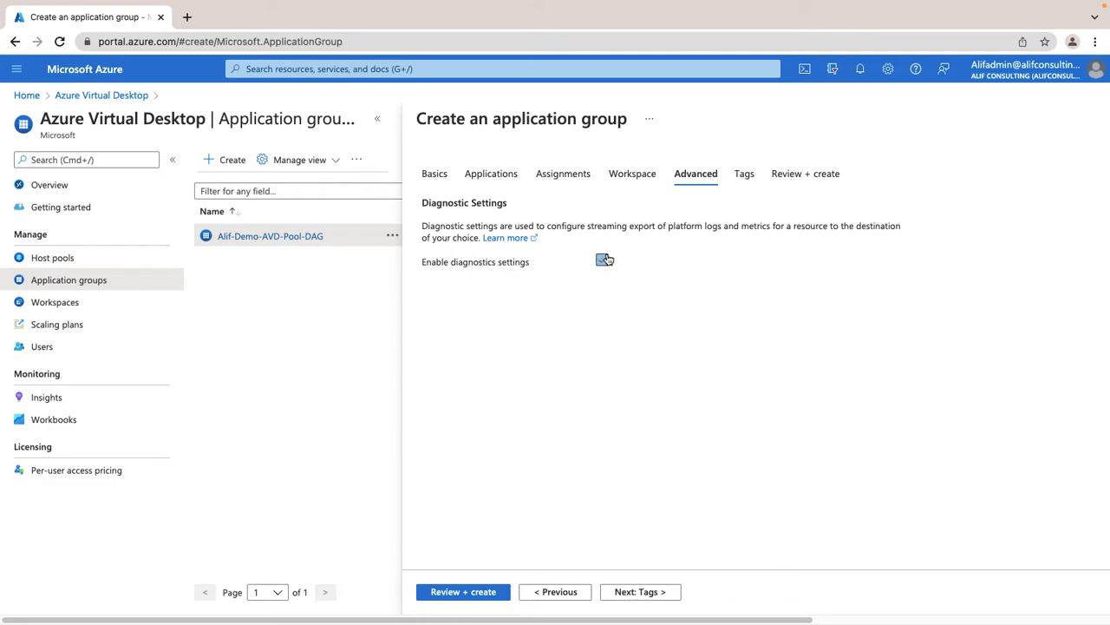
- Skip the tags, review the configuration, and create the MS-Apps application group
{"action": "left_click", "coordinate": [642, 593]}
{"action": "left_click", "coordinate": [652, 594]}
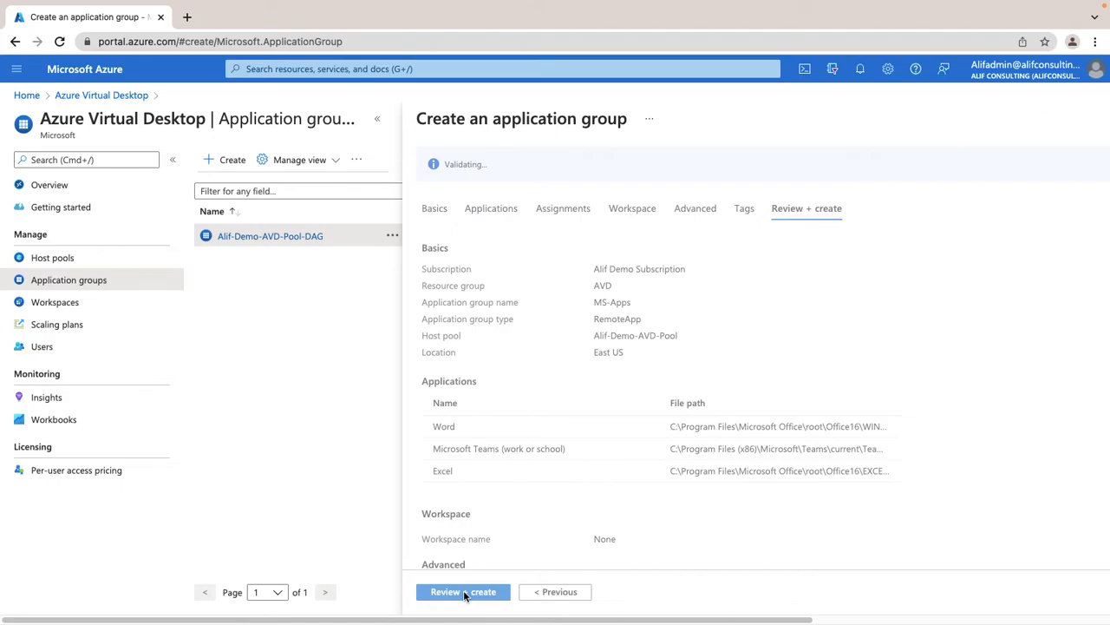
{"action": "left_click", "coordinate": [445, 592]}
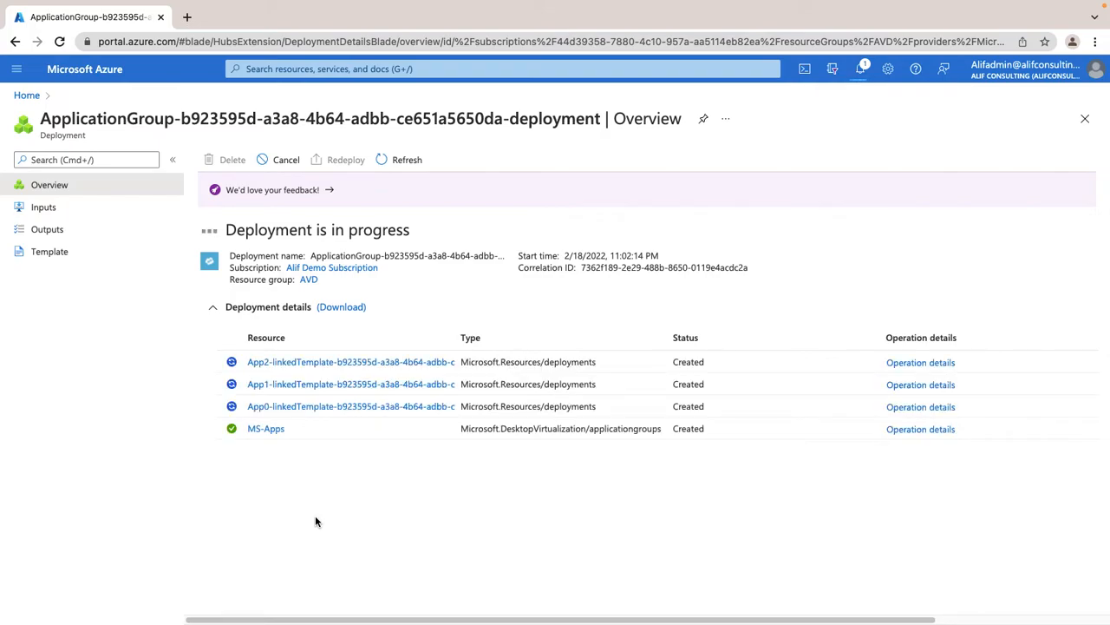
- Examine the role assignments of the AVD resource group, including the Virtual Machine Administrator Login and Virtual Machine User Login roles
{"action": "left_click", "coordinate": [27, 95]}
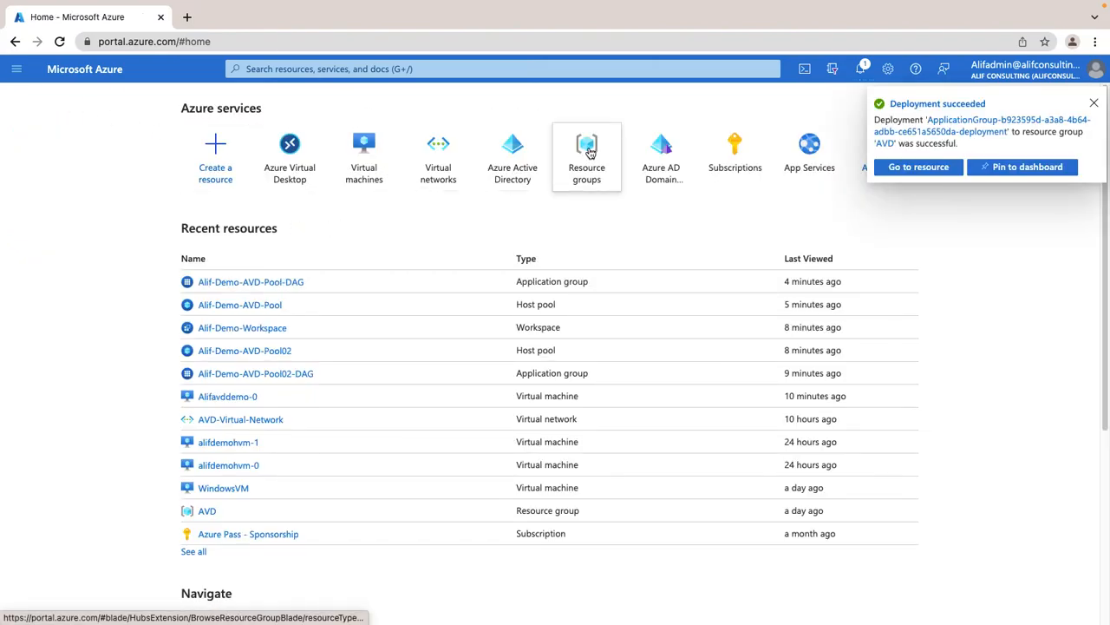
{"action": "left_click", "coordinate": [590, 163]}
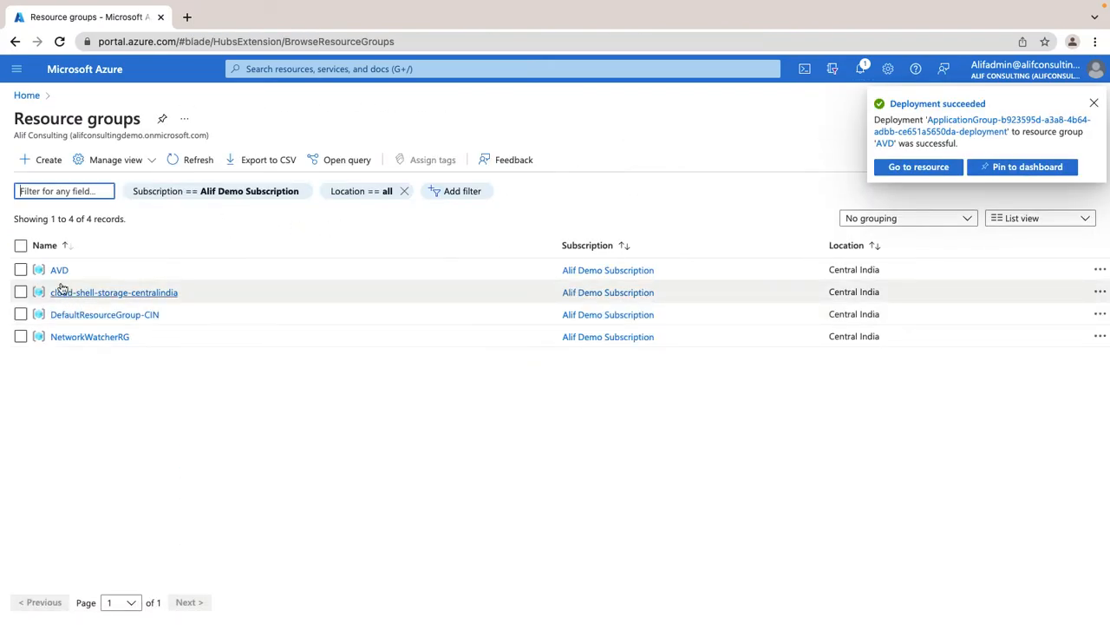
{"action": "left_click", "coordinate": [52, 271]}
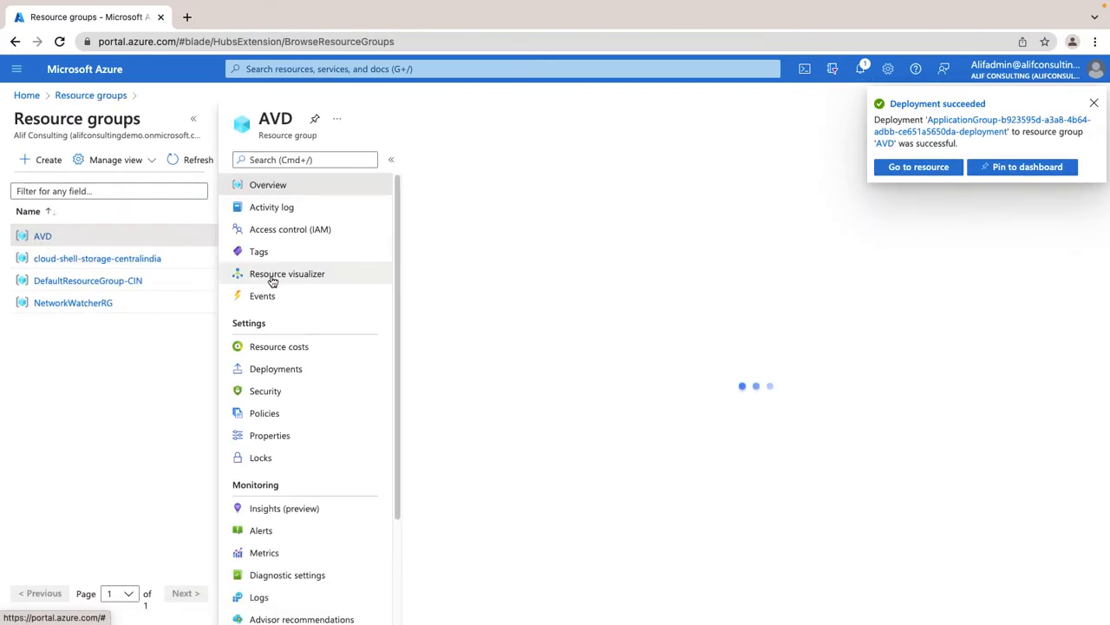
{"action": "left_click", "coordinate": [287, 229]}
{"action": "left_click", "coordinate": [532, 197]}
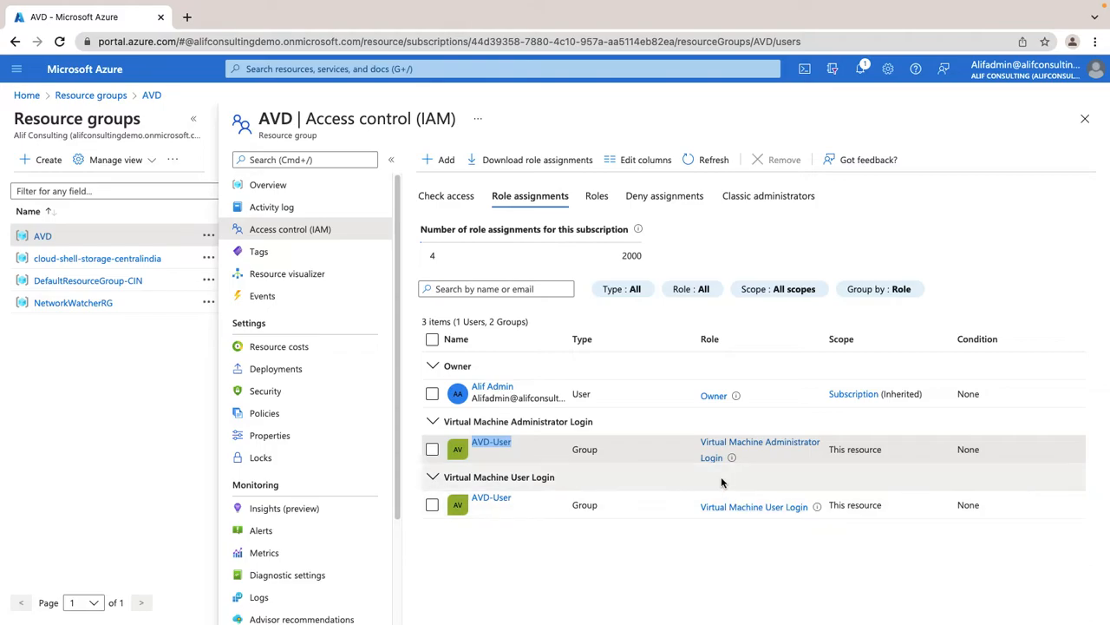
{"action": "left_click_drag", "start_coordinate": [700, 510], "coordinate": [810, 512]}
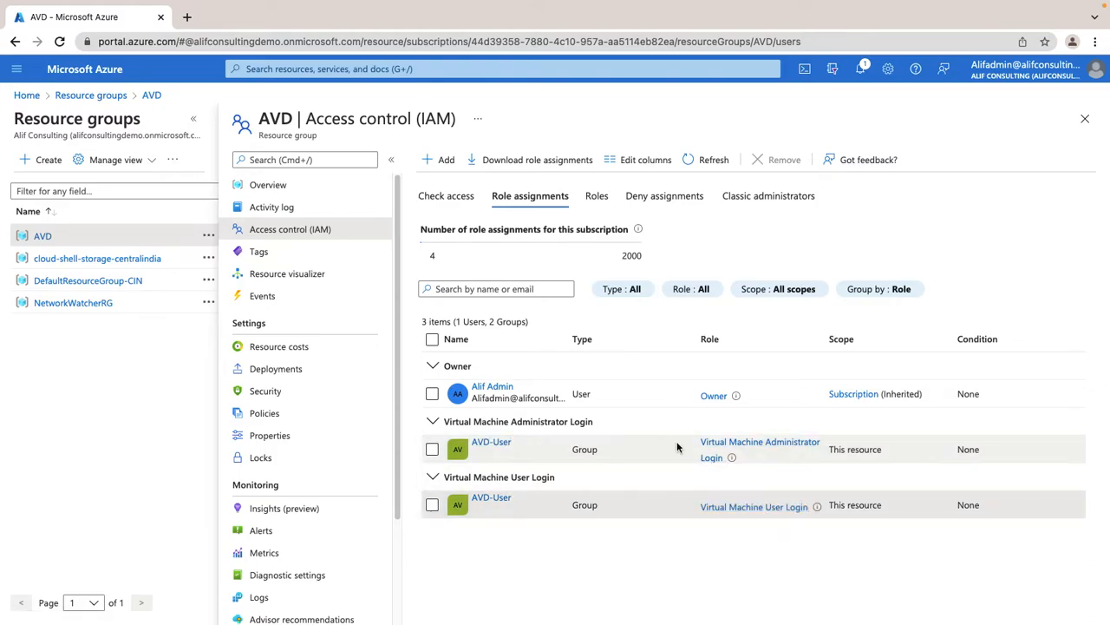
{"action": "left_click_drag", "start_coordinate": [676, 441], "coordinate": [717, 458]}
{"action": "left_click", "coordinate": [772, 605]}
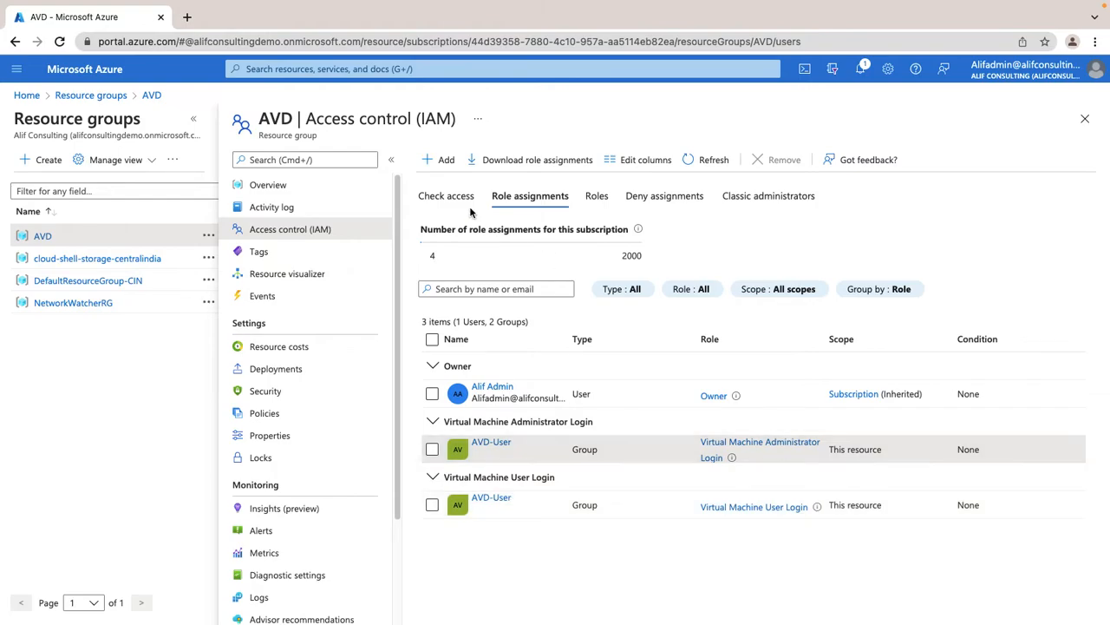
- Open the MS-Apps application group in Azure Virtual Desktop and check its assignments on the overview
{"action": "left_click", "coordinate": [29, 98]}
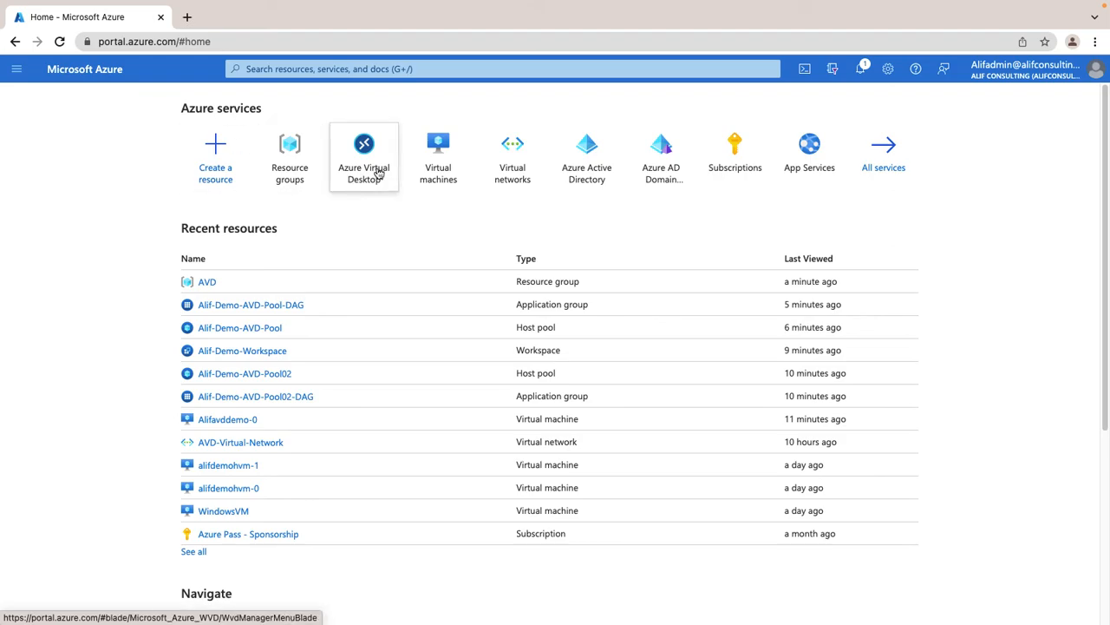
{"action": "left_click", "coordinate": [371, 149]}
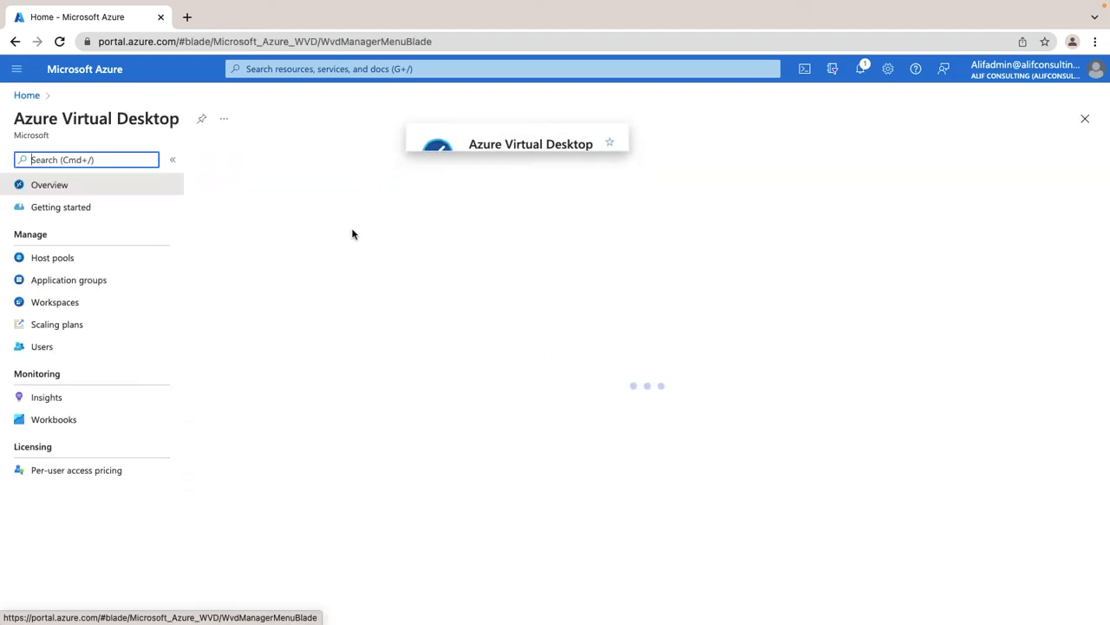
{"action": "left_click", "coordinate": [98, 285]}
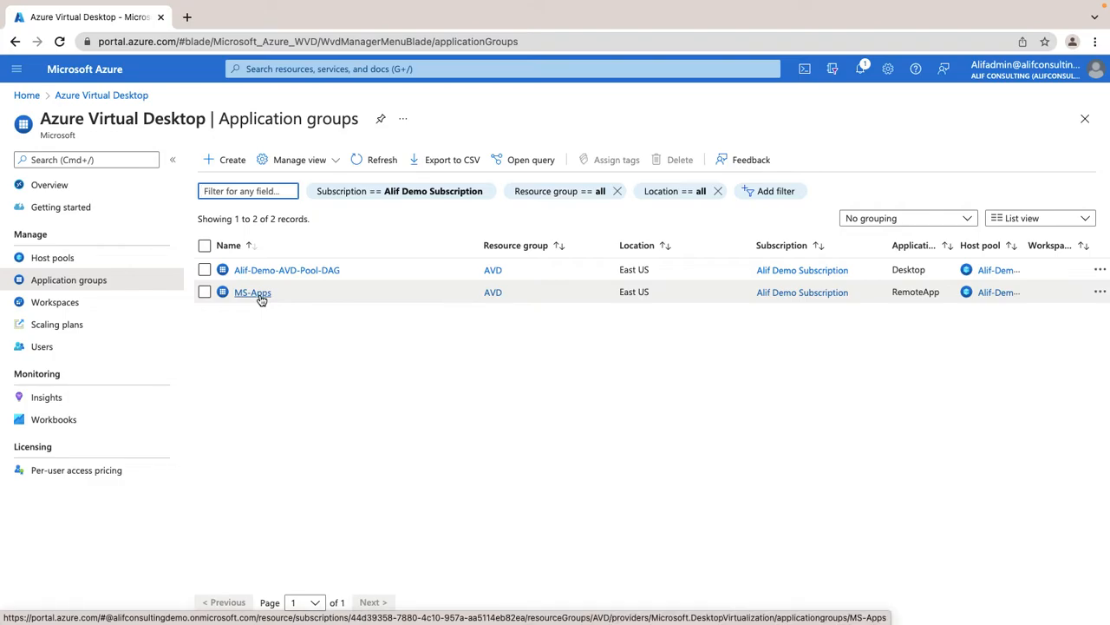
{"action": "left_click", "coordinate": [260, 295]}
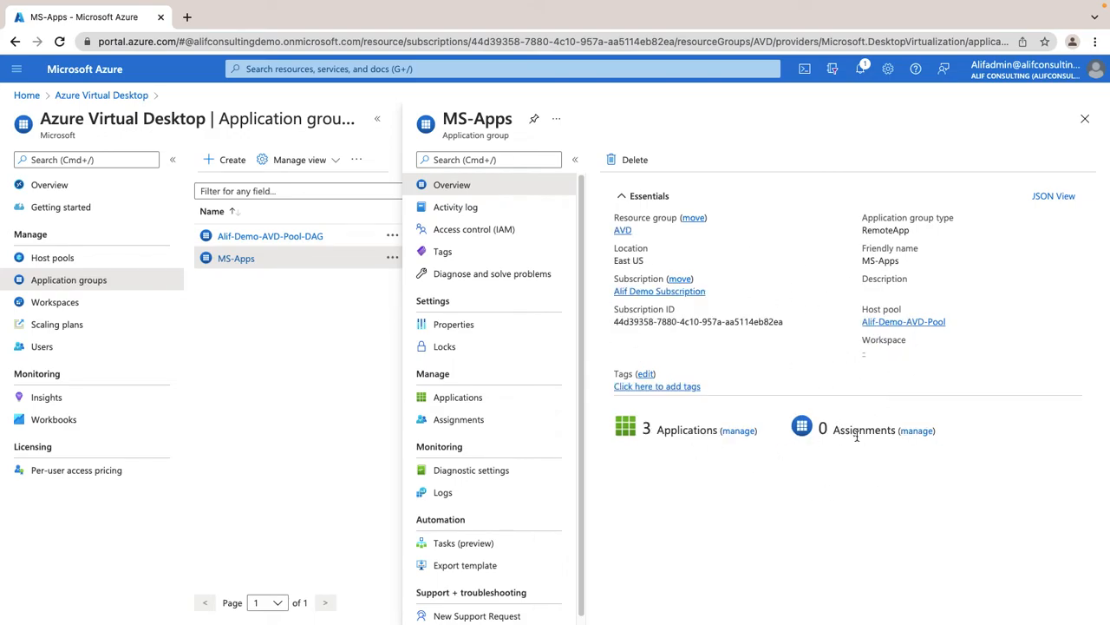
{"action": "left_click_drag", "start_coordinate": [821, 431], "coordinate": [876, 426]}
{"action": "left_click", "coordinate": [923, 480]}
- Assign the AVD-User group to the MS-Apps application group
{"action": "left_click", "coordinate": [920, 432]}
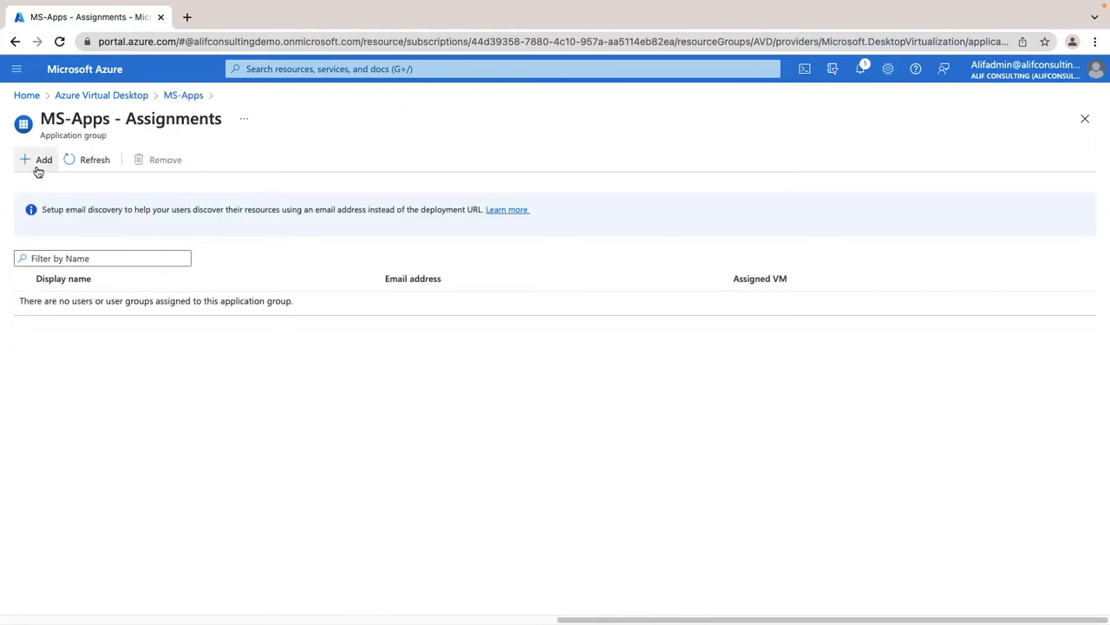
{"action": "left_click", "coordinate": [38, 164]}
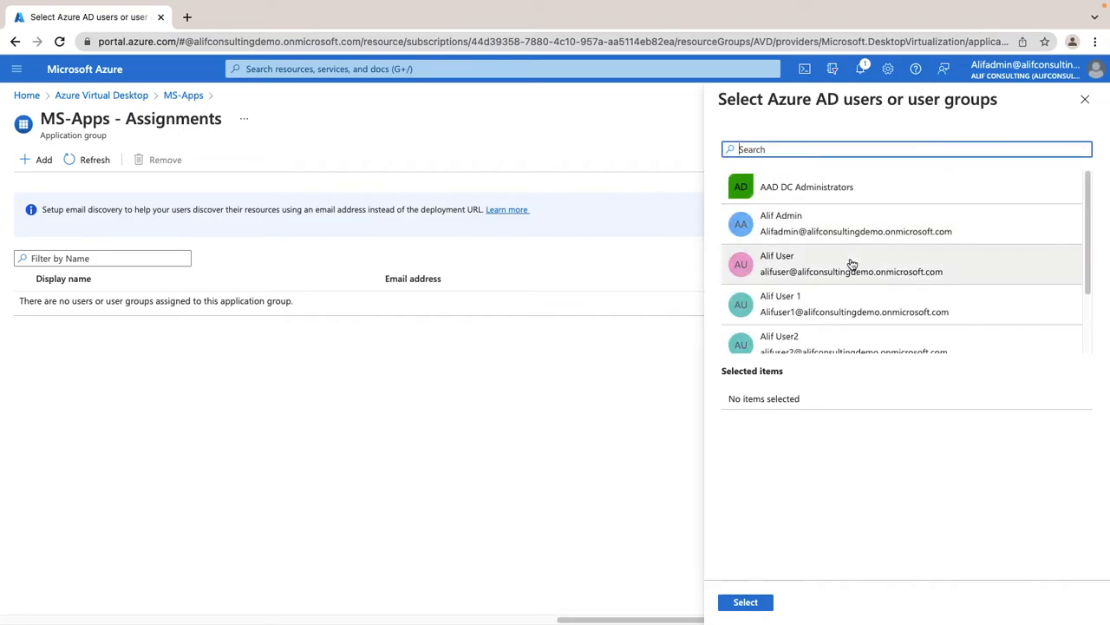
{"action": "scroll", "coordinate": [830, 307], "scroll_direction": "down", "scroll_amount": 2}
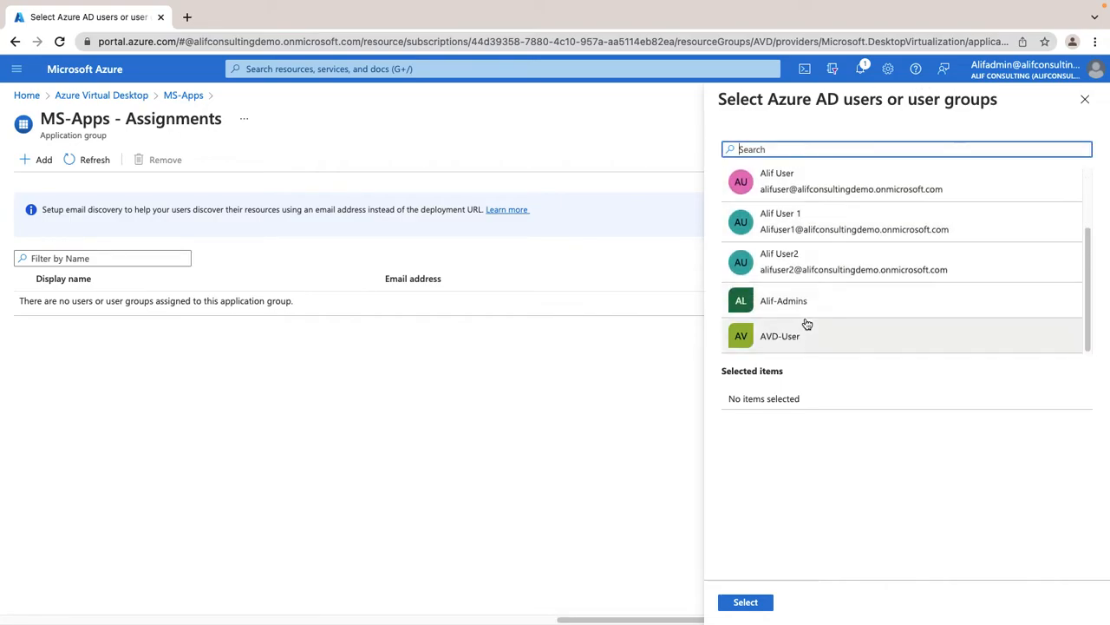
{"action": "left_click", "coordinate": [804, 339]}
{"action": "left_click", "coordinate": [757, 601]}
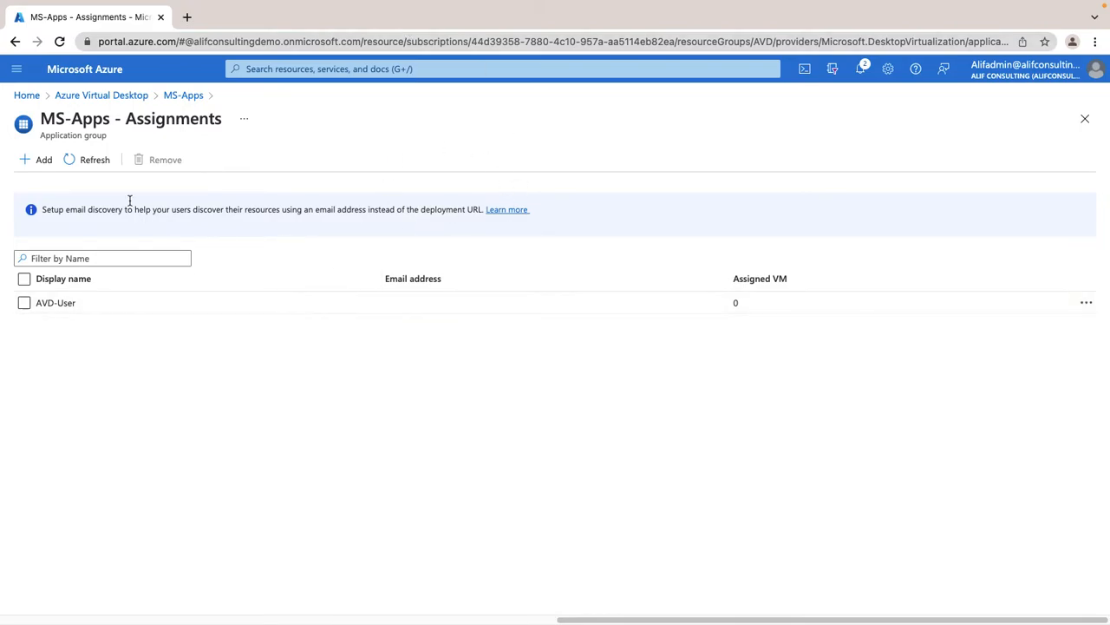
- Check the MS-Apps overview, the existing Azure Virtual Desktop workspaces, and the application groups list
{"action": "left_click", "coordinate": [185, 94]}
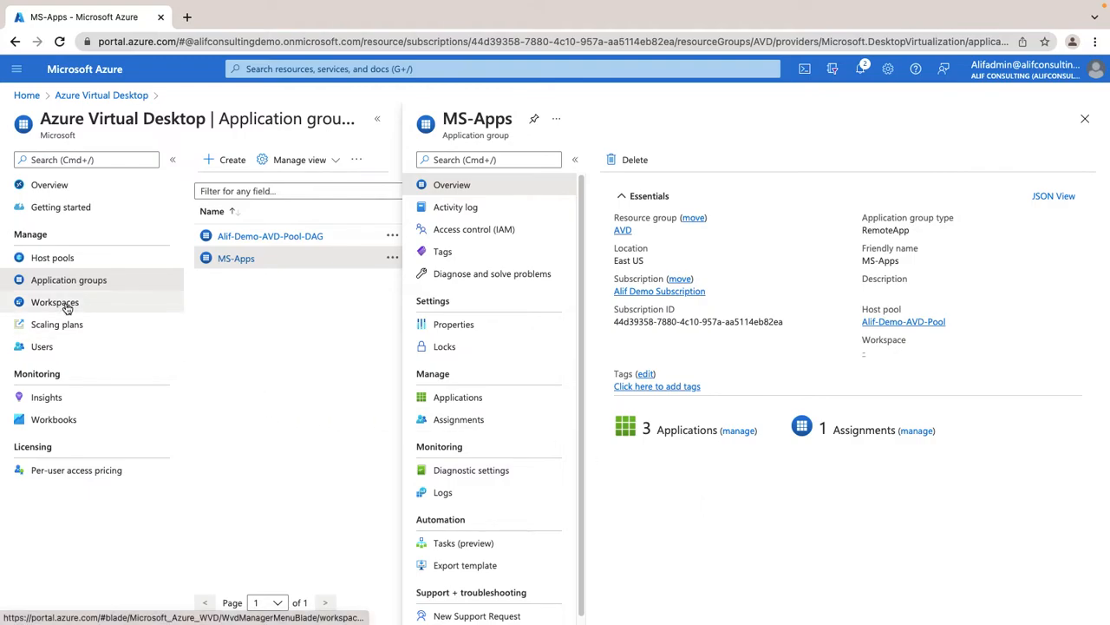
{"action": "left_click", "coordinate": [93, 310]}
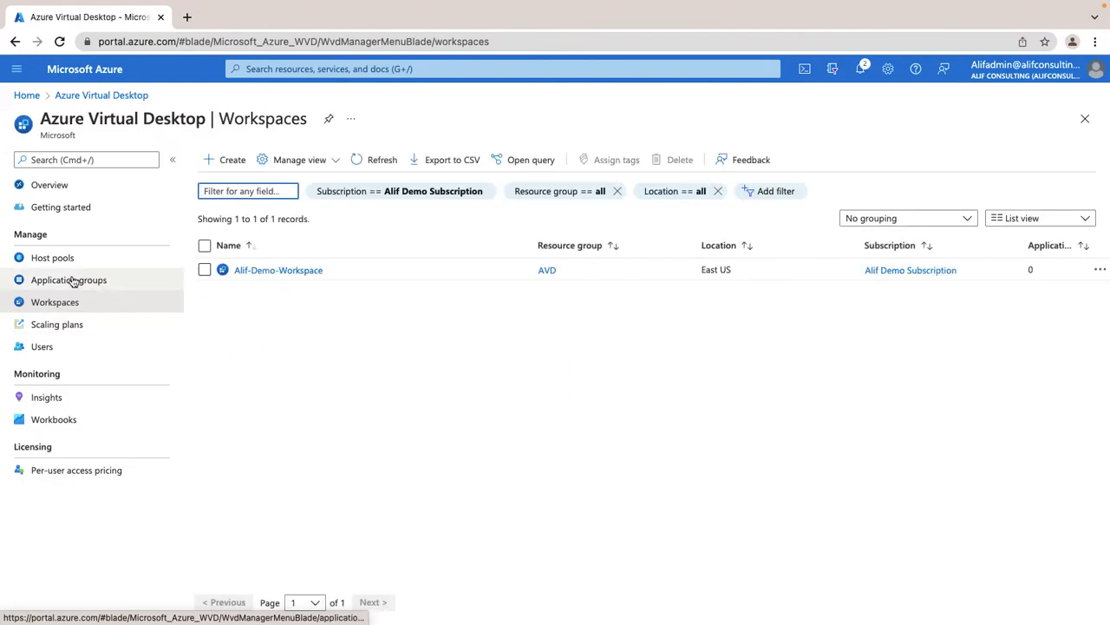
{"action": "left_click", "coordinate": [72, 282]}
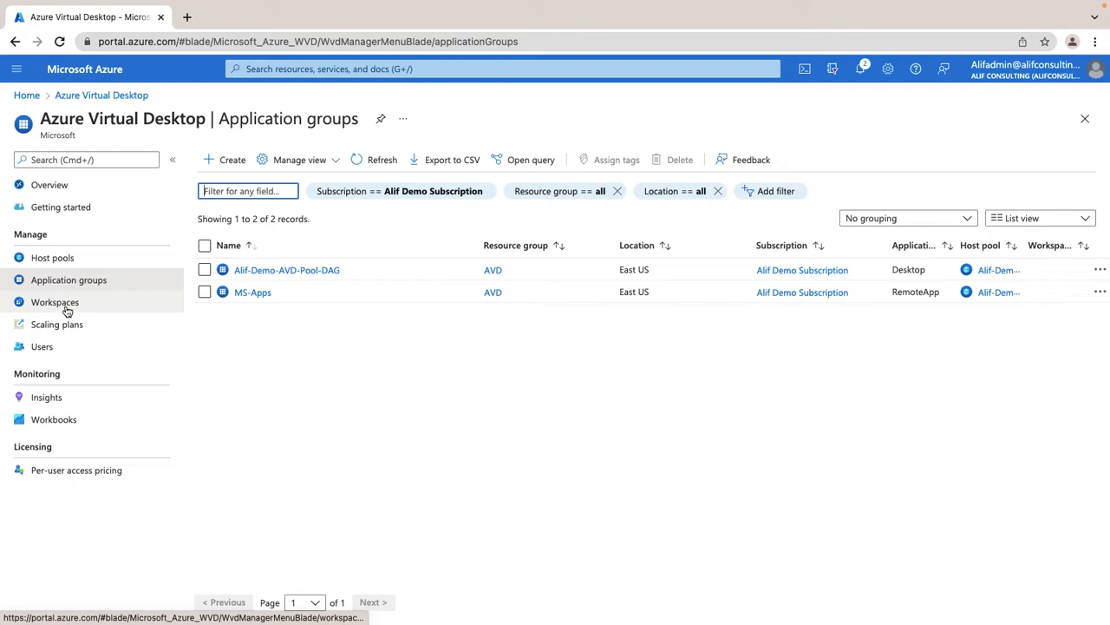
- Start a new workspace in the AVD resource group and name it Alif-Demo-WS
{"action": "left_click", "coordinate": [67, 309]}
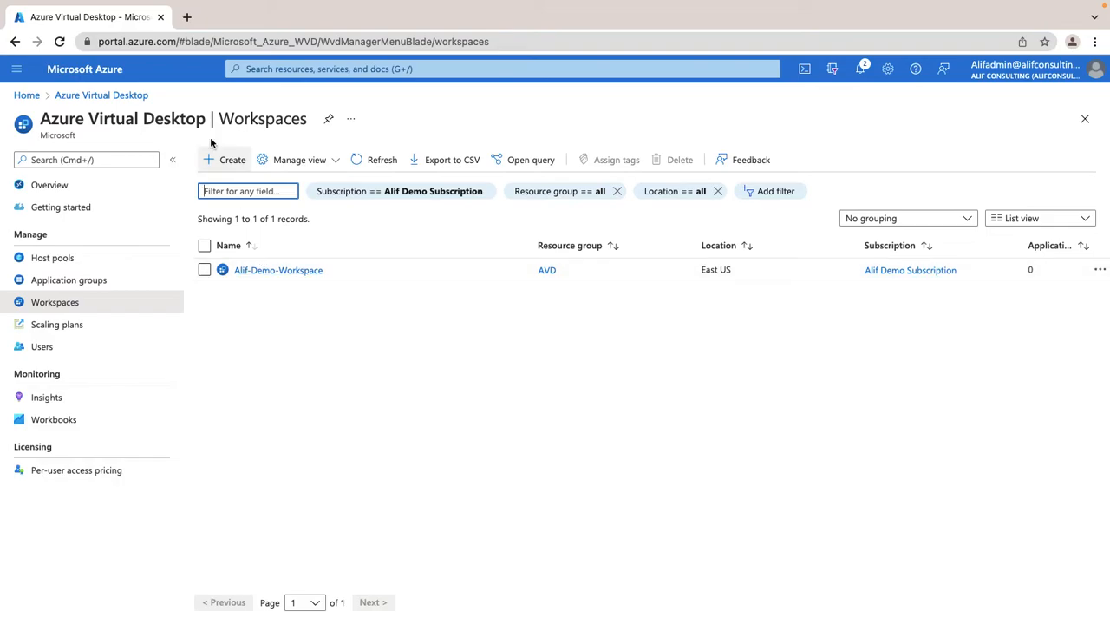
{"action": "left_click", "coordinate": [218, 165]}
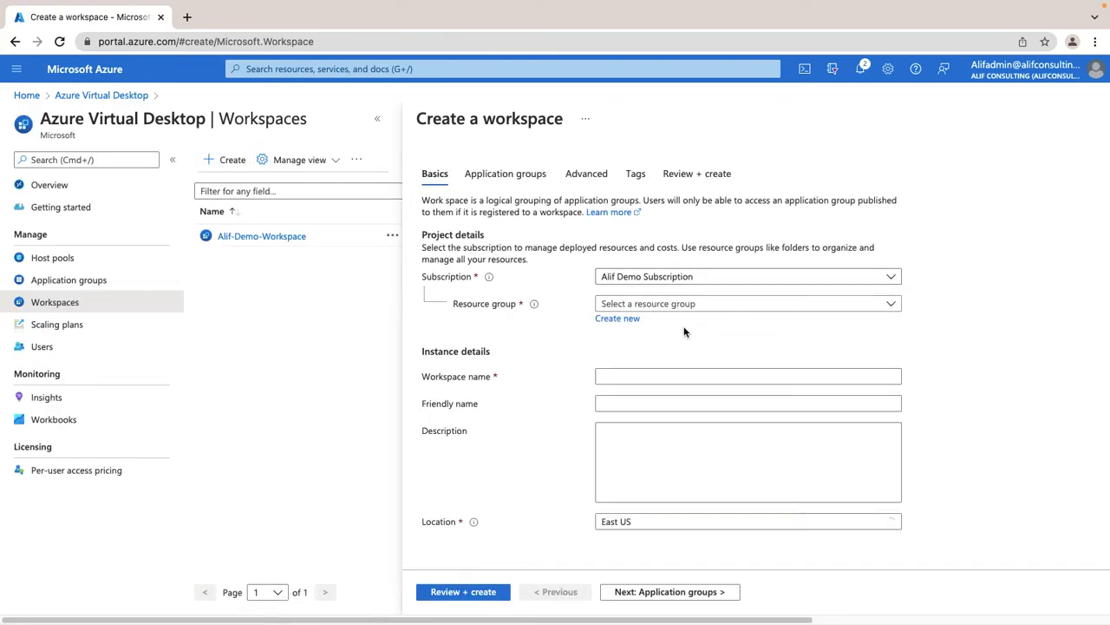
{"action": "left_click", "coordinate": [666, 306]}
{"action": "left_click", "coordinate": [646, 352]}
{"action": "left_click", "coordinate": [659, 377]}
{"action": "type", "text": "Alif"}
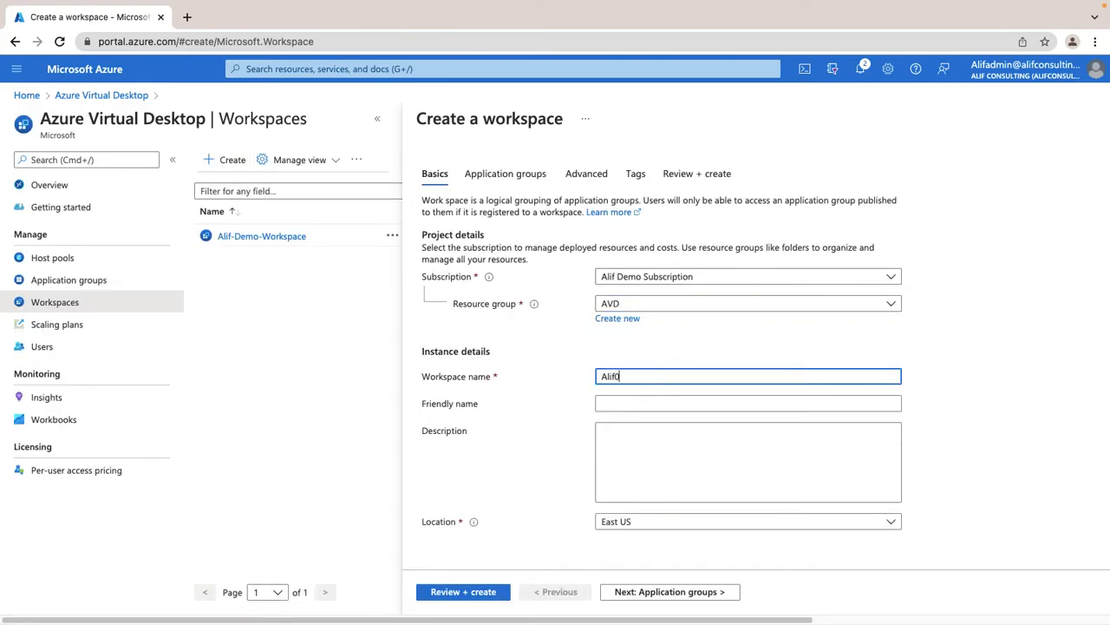
{"action": "type", "text": "-Demo-"}
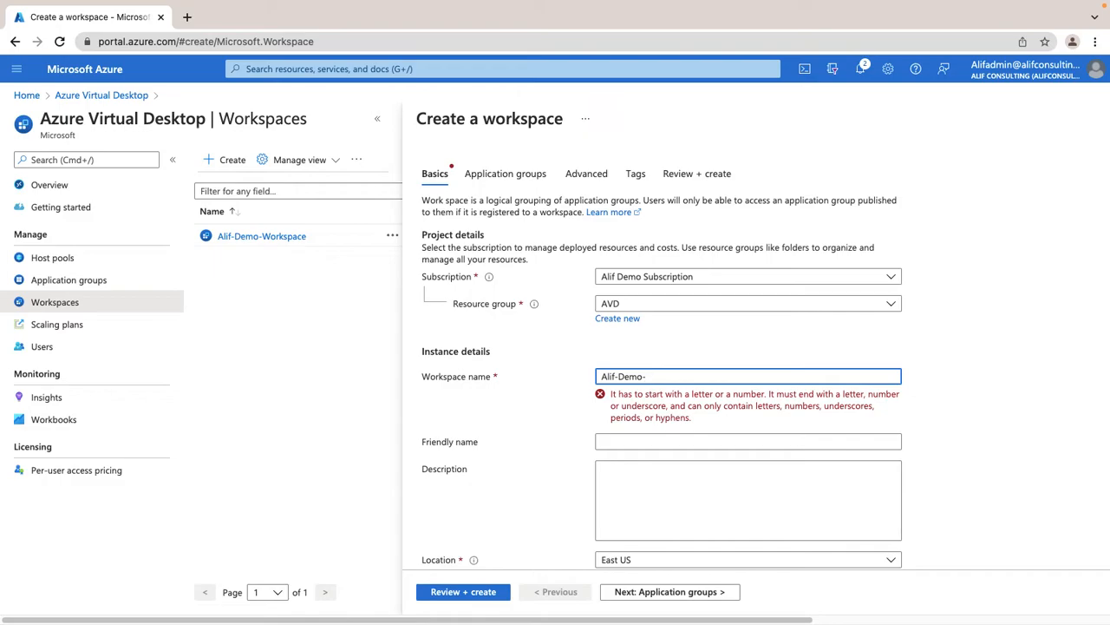
{"action": "type", "text": "Wor"}
{"action": "key", "text": "BackSpace"}
{"action": "key", "text": "BackSpace"}
{"action": "type", "text": "S"}
- Copy the workspace name Alif-Demo-WS into the friendly name and set the location to East US
{"action": "left_click_drag", "start_coordinate": [680, 378], "coordinate": [604, 378]}
{"action": "right_click", "coordinate": [605, 379]}
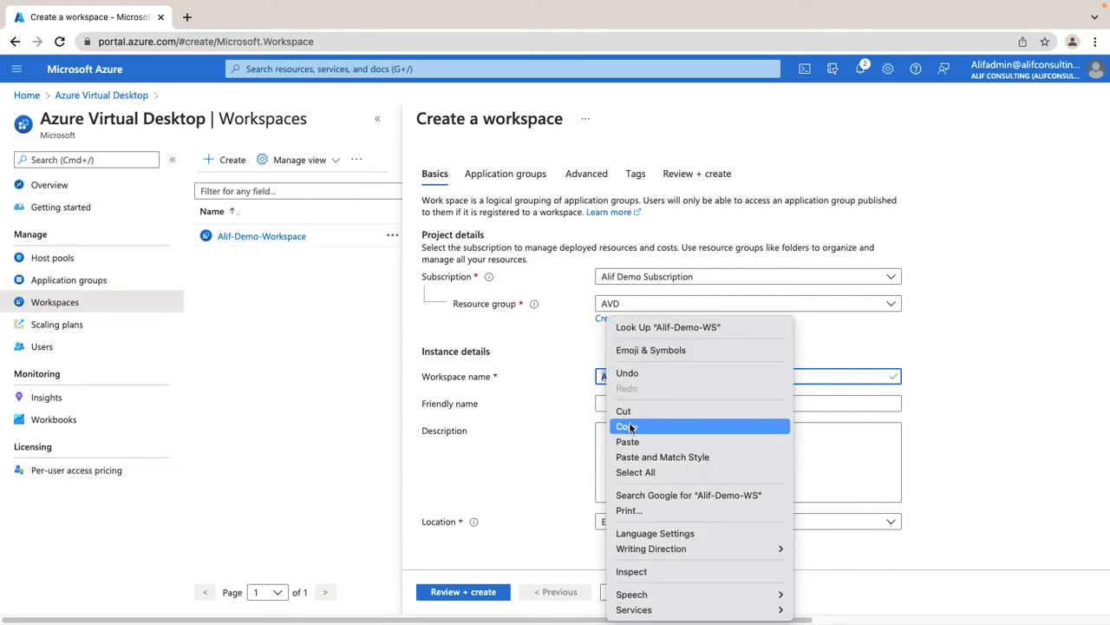
{"action": "left_click", "coordinate": [630, 426]}
{"action": "left_click", "coordinate": [629, 406]}
{"action": "right_click", "coordinate": [630, 406]}
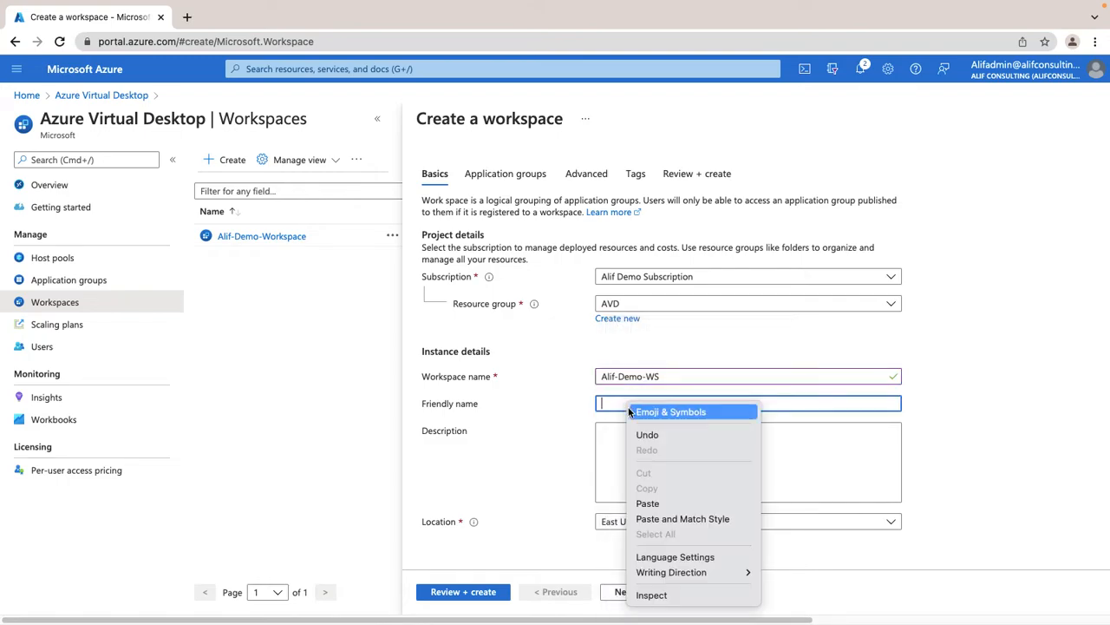
{"action": "left_click", "coordinate": [652, 503]}
{"action": "left_click", "coordinate": [621, 521]}
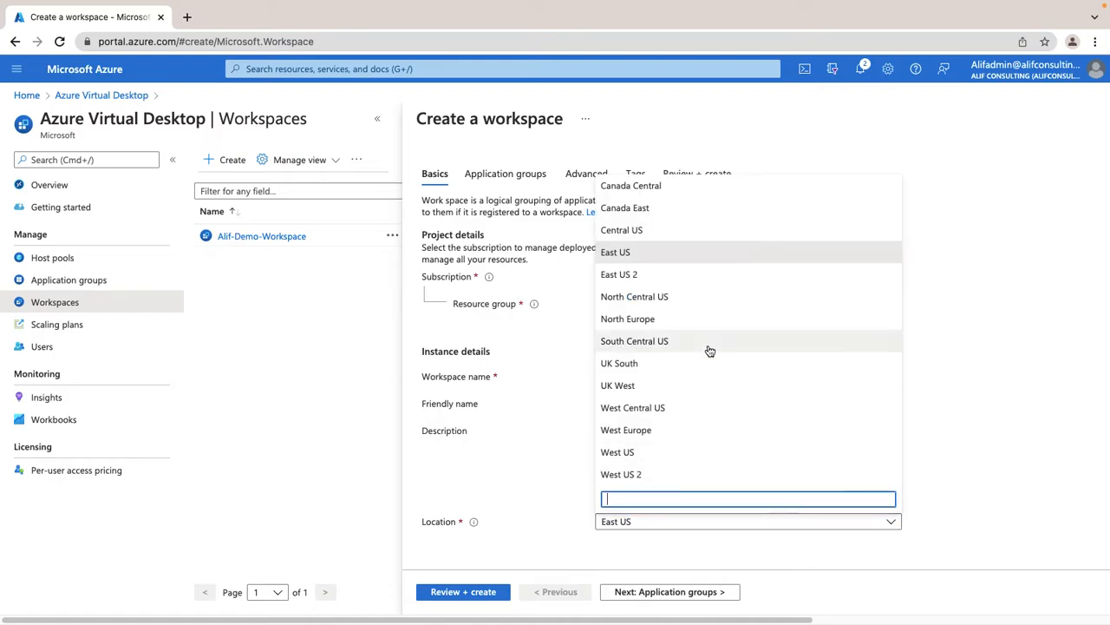
{"action": "left_click", "coordinate": [659, 251]}
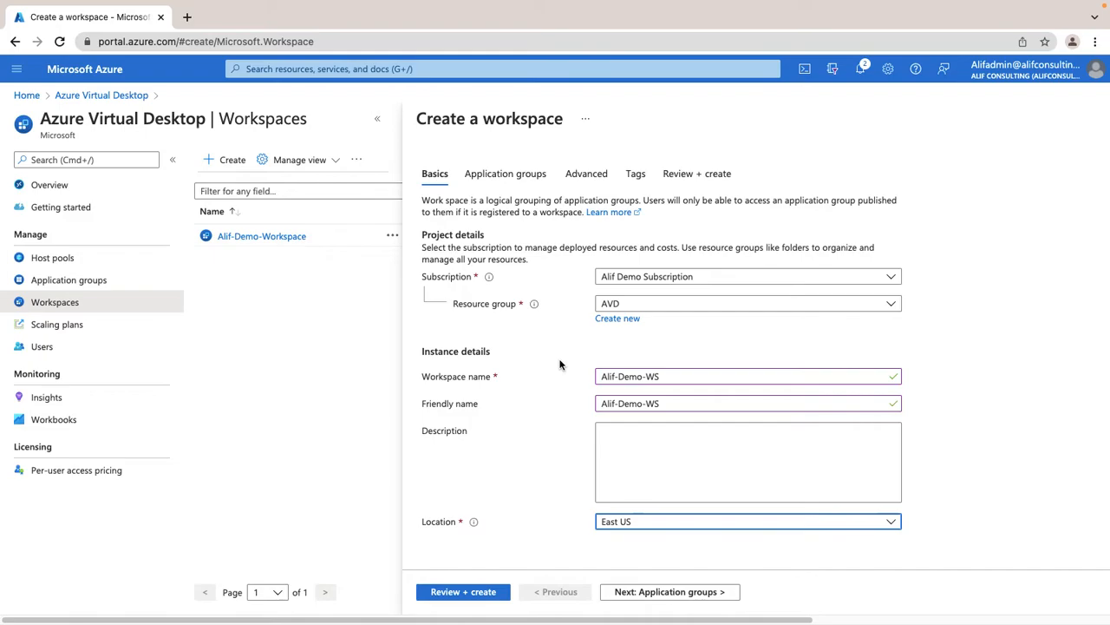
- Create the workspace without registering application groups, enabling diagnostics settings or adding tags
{"action": "left_click", "coordinate": [720, 593]}
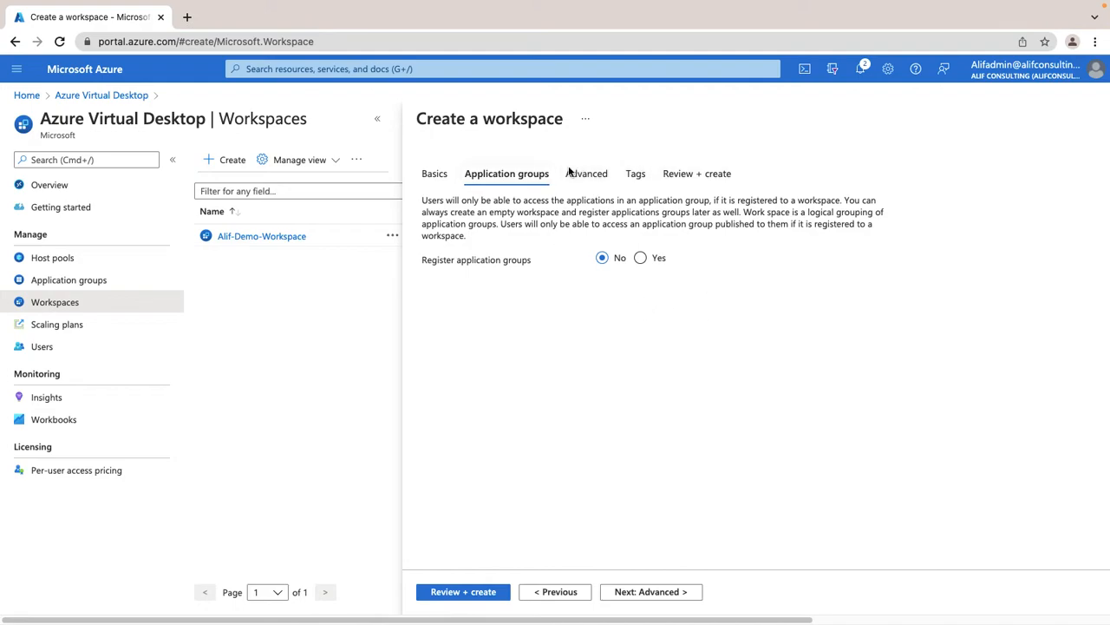
{"action": "left_click", "coordinate": [657, 593]}
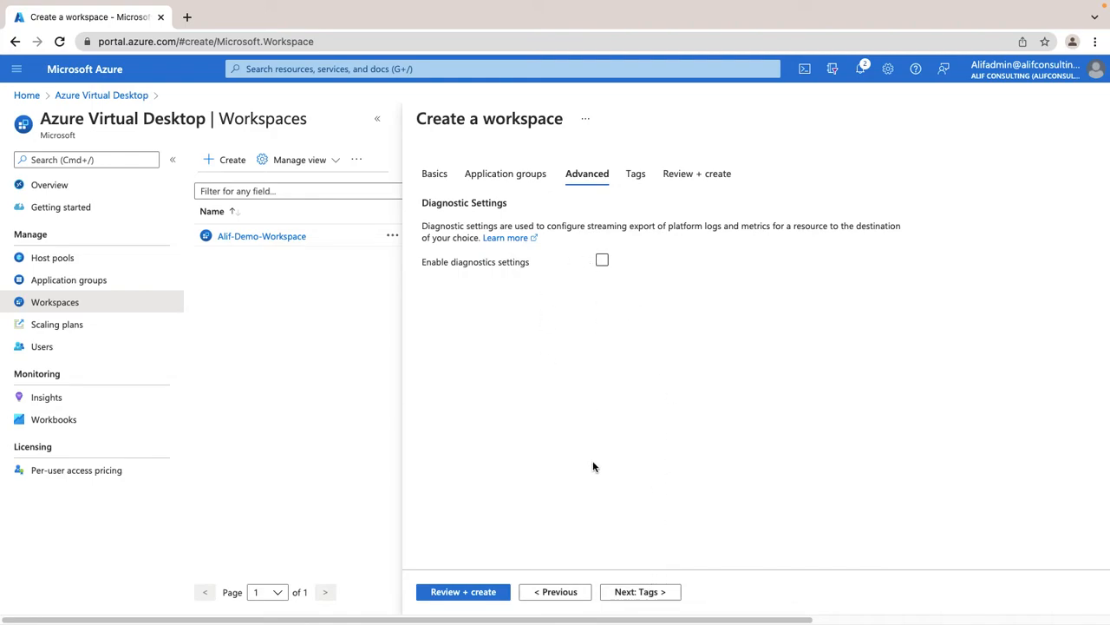
{"action": "left_click", "coordinate": [666, 593]}
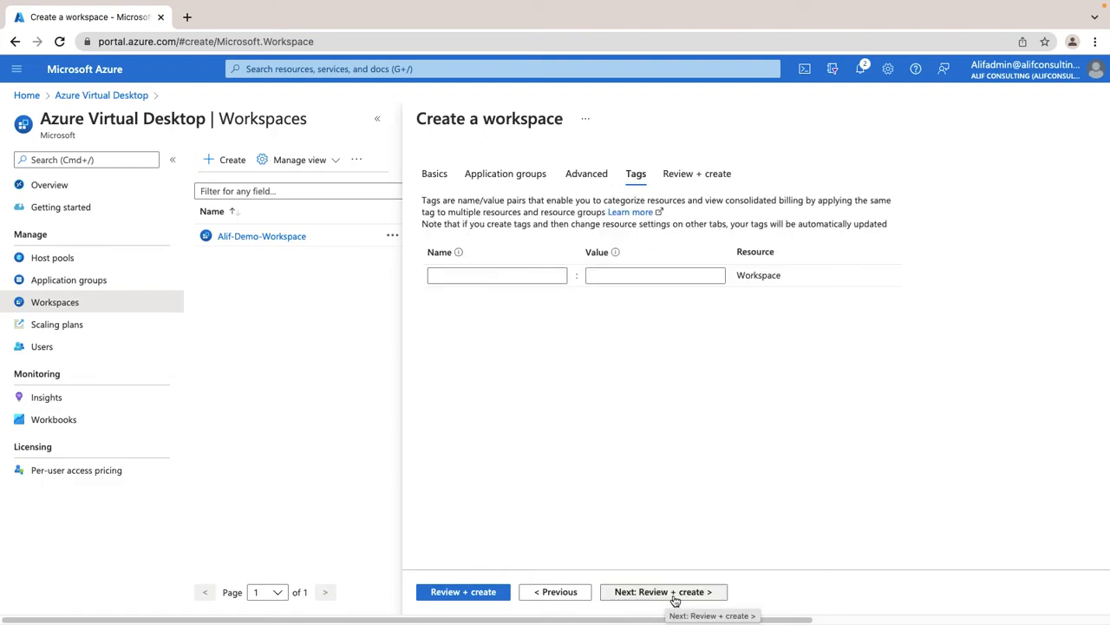
{"action": "left_click", "coordinate": [675, 595]}
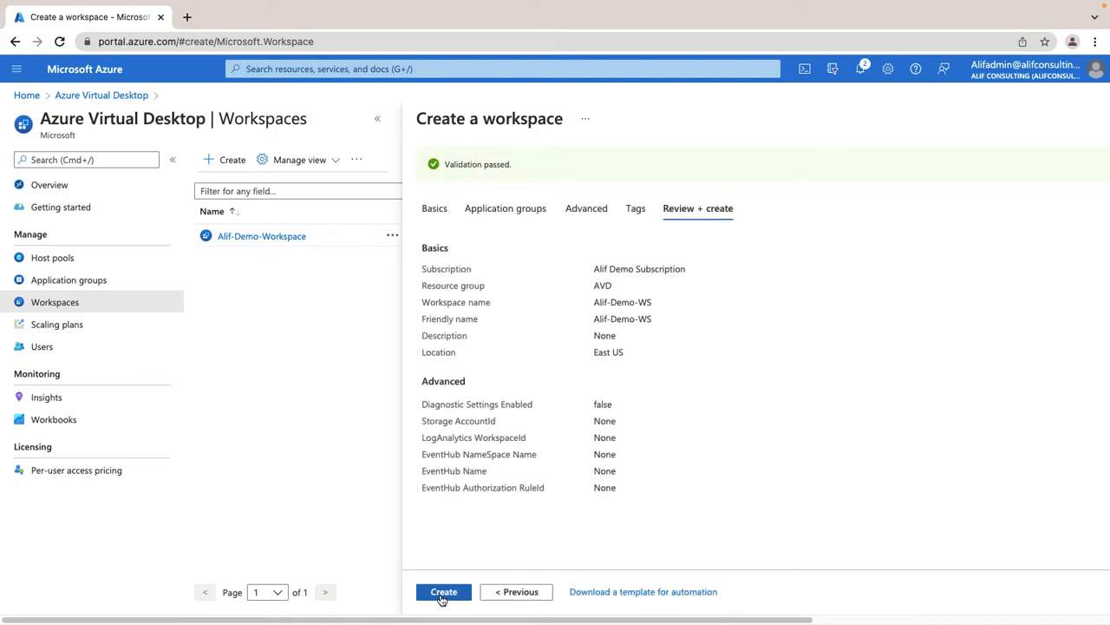
{"action": "left_click", "coordinate": [443, 591]}
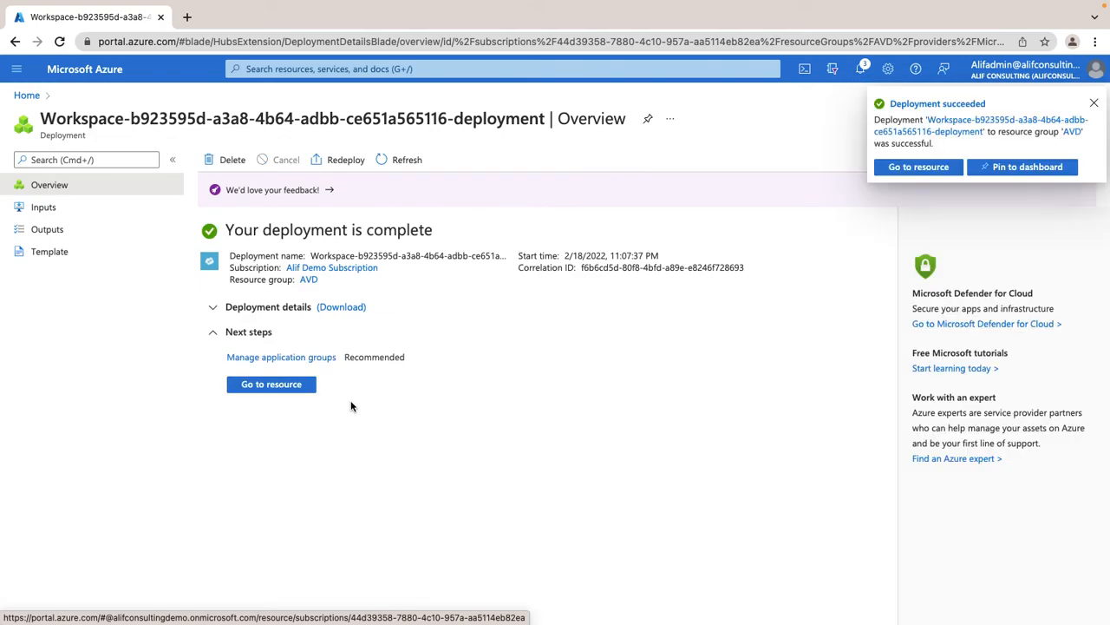
- Return to the Azure Virtual Desktop workspaces, refresh the list and check the deployment notifications for the new workspace
{"action": "left_click", "coordinate": [24, 95]}
{"action": "left_click", "coordinate": [302, 166]}
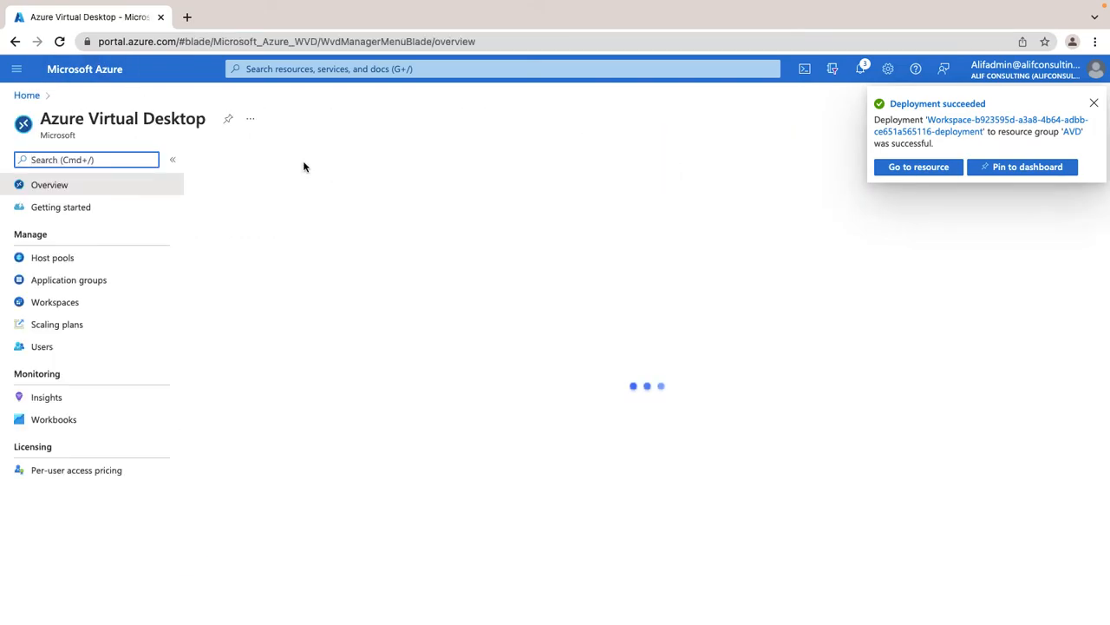
{"action": "left_click", "coordinate": [56, 304]}
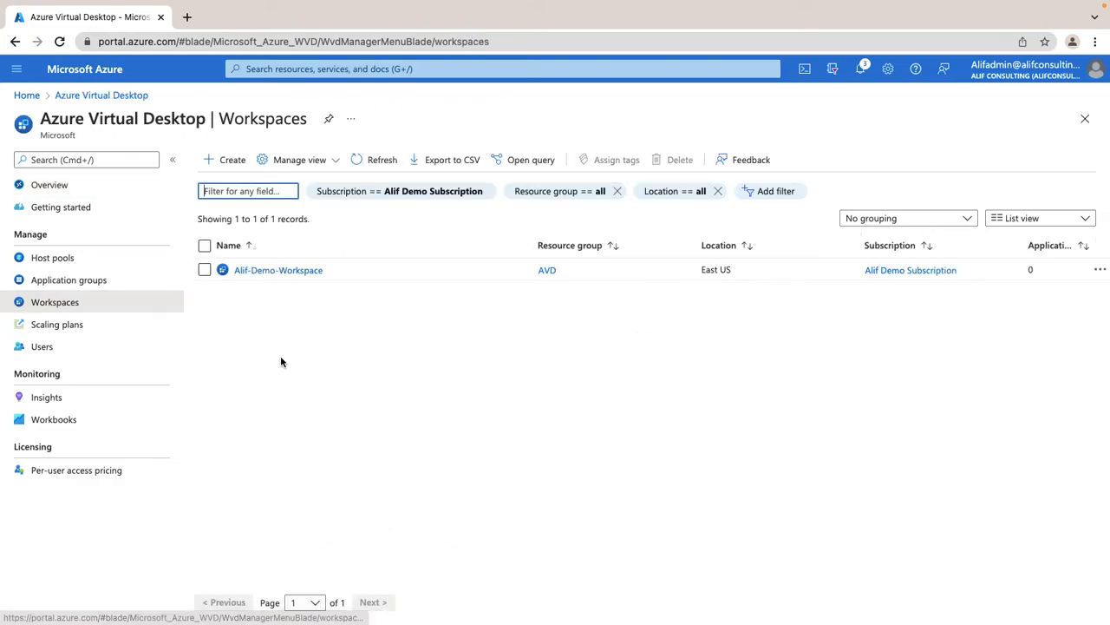
{"action": "left_click", "coordinate": [374, 162]}
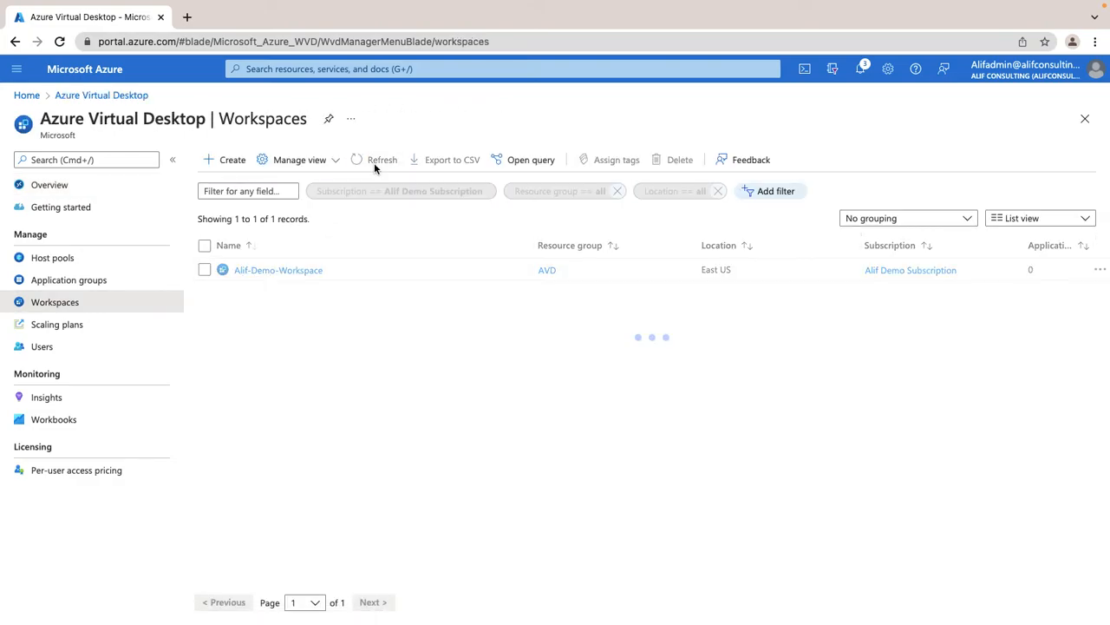
{"action": "left_click", "coordinate": [860, 70]}
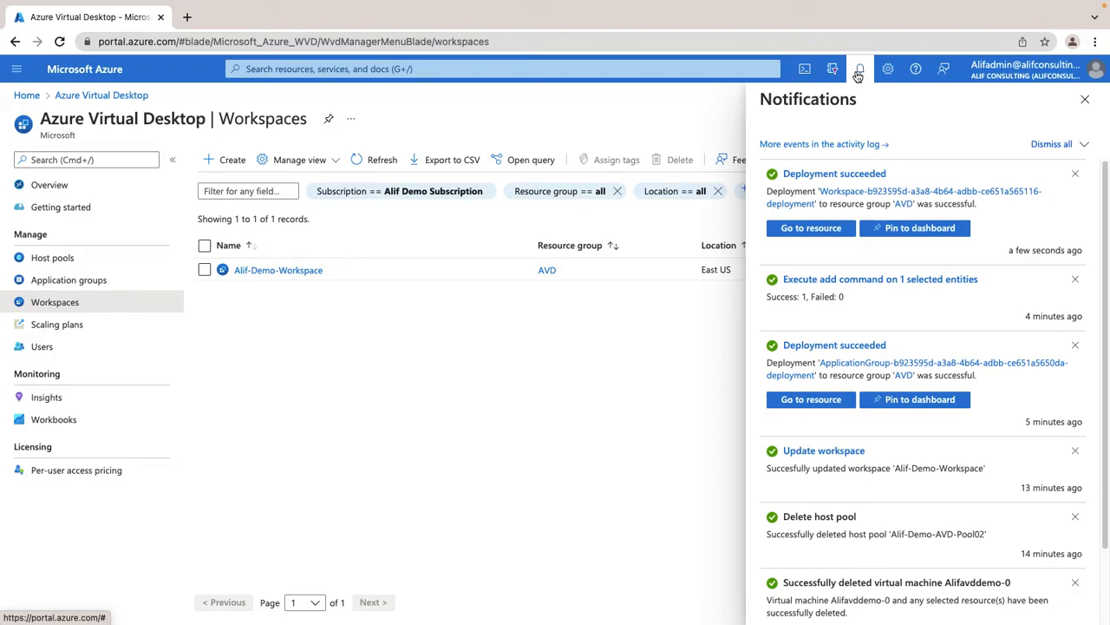
{"action": "left_click", "coordinate": [858, 75]}
{"action": "left_click", "coordinate": [367, 158]}
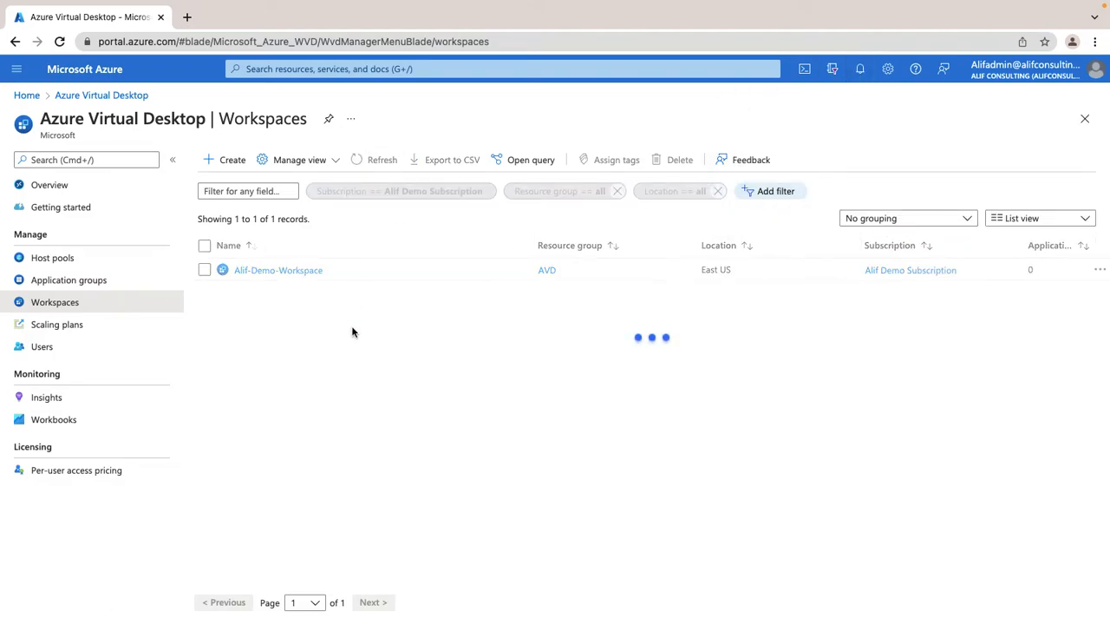
- Add the Alif-Demo-AVD-Pool-DAG desktop application group to Alif-Demo-Workspace
{"action": "left_click", "coordinate": [291, 271]}
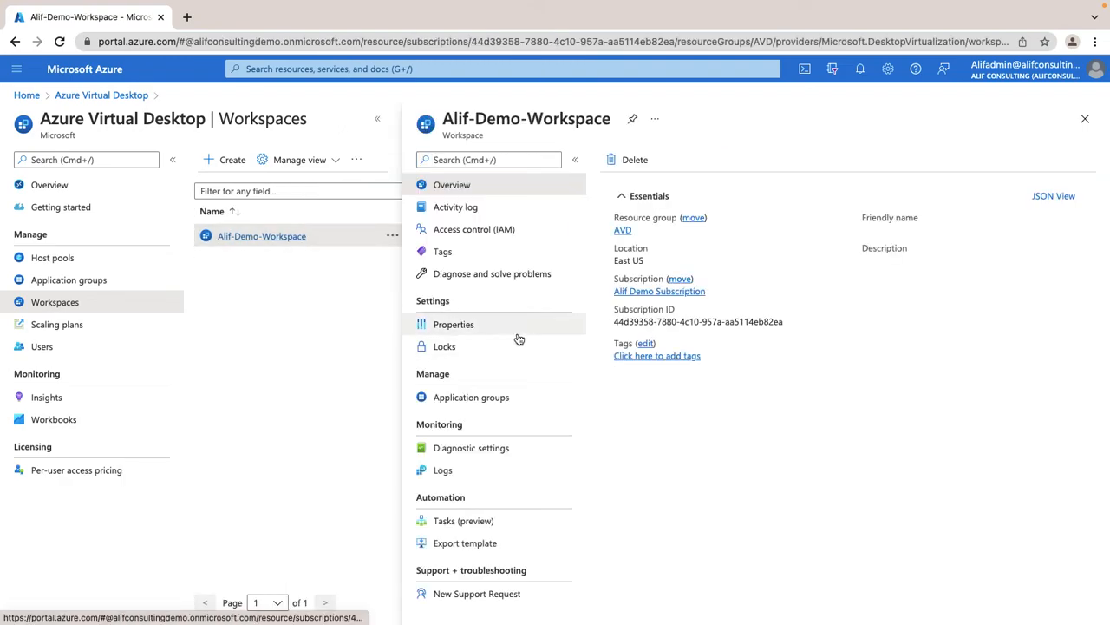
{"action": "left_click", "coordinate": [507, 399]}
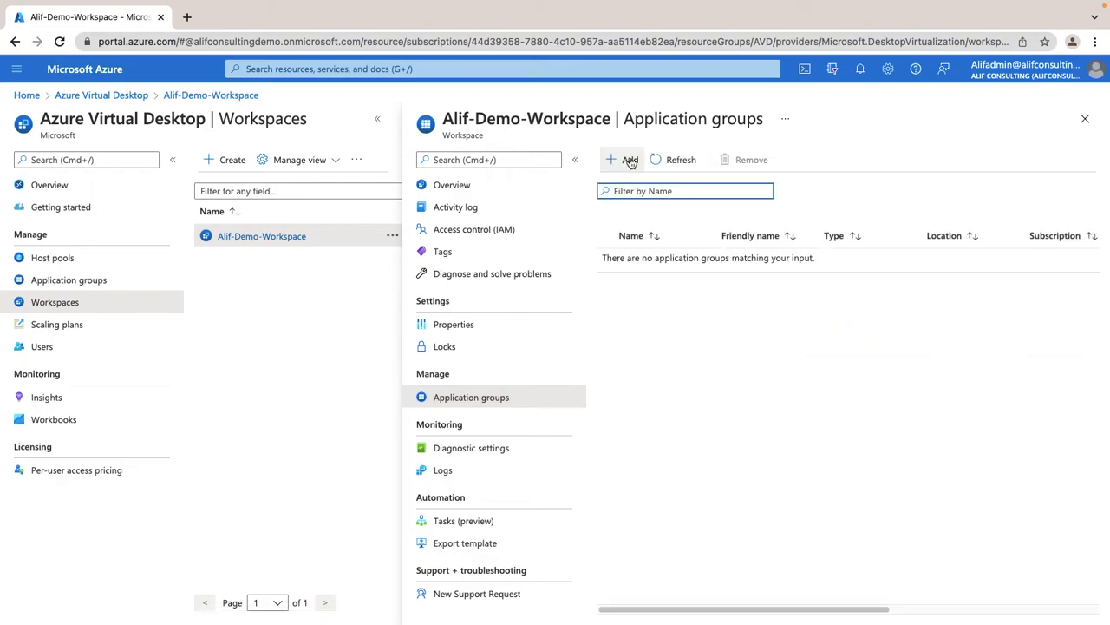
{"action": "left_click", "coordinate": [625, 160]}
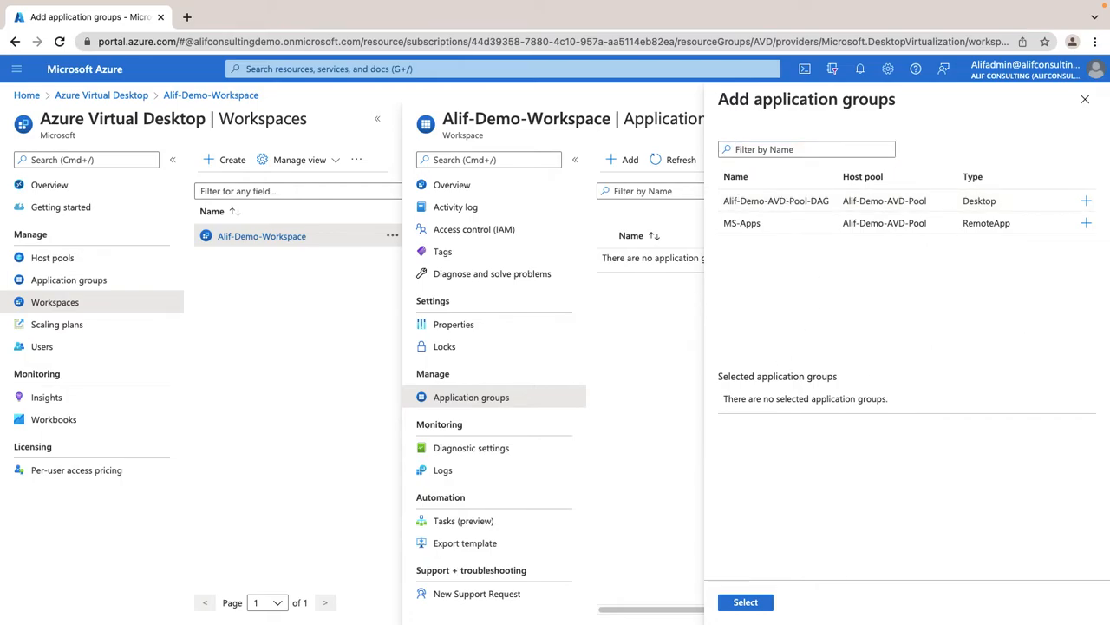
{"action": "left_click", "coordinate": [1086, 201]}
{"action": "left_click", "coordinate": [751, 602]}
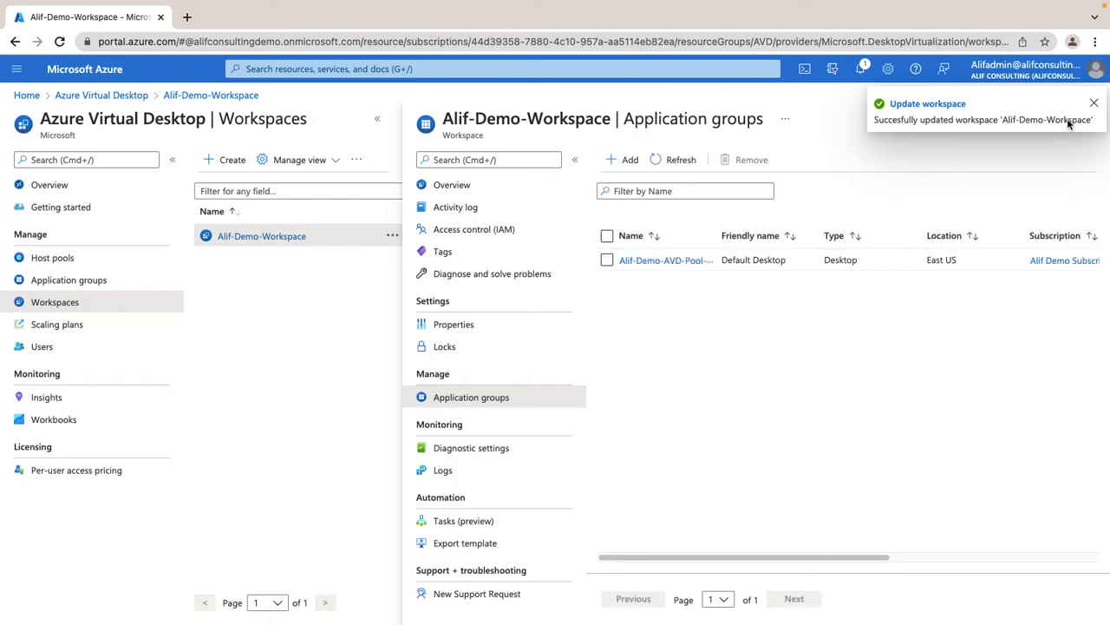
{"action": "left_click", "coordinate": [1096, 103]}
{"action": "left_click", "coordinate": [1086, 118]}
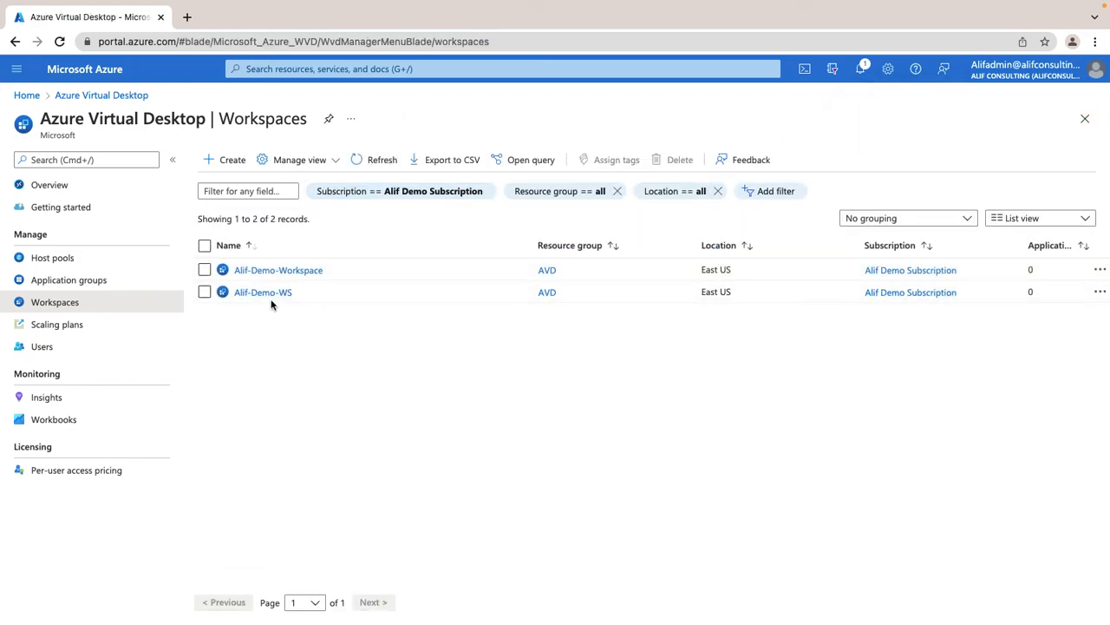
- Try to add an application group to the Alif-Demo-WS workspace
{"action": "left_click", "coordinate": [268, 293]}
{"action": "left_click", "coordinate": [476, 407]}
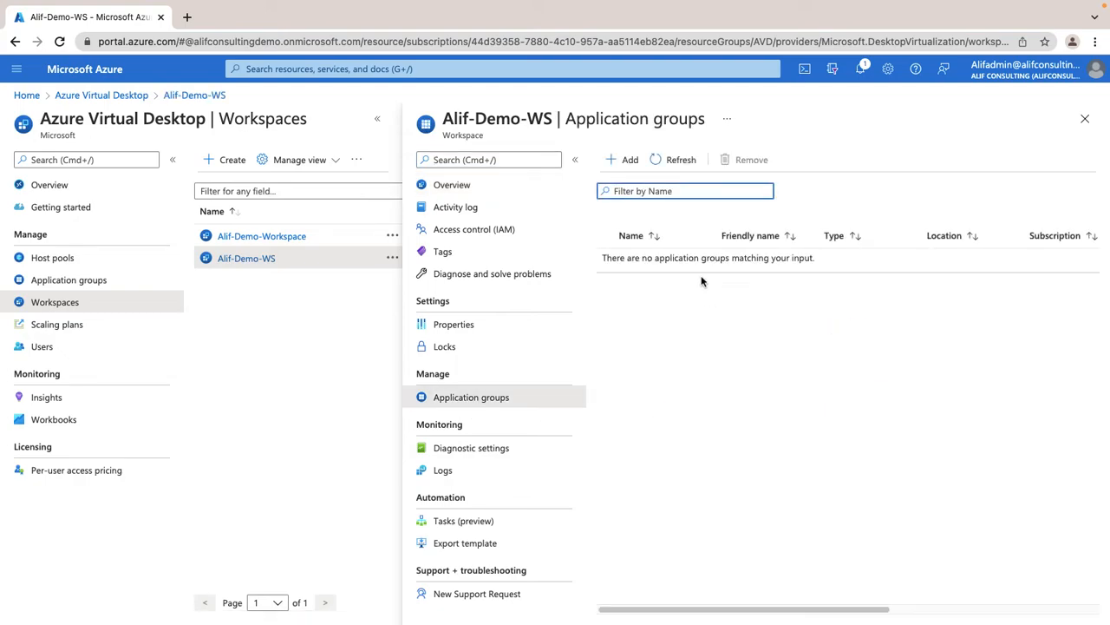
{"action": "left_click", "coordinate": [623, 159]}
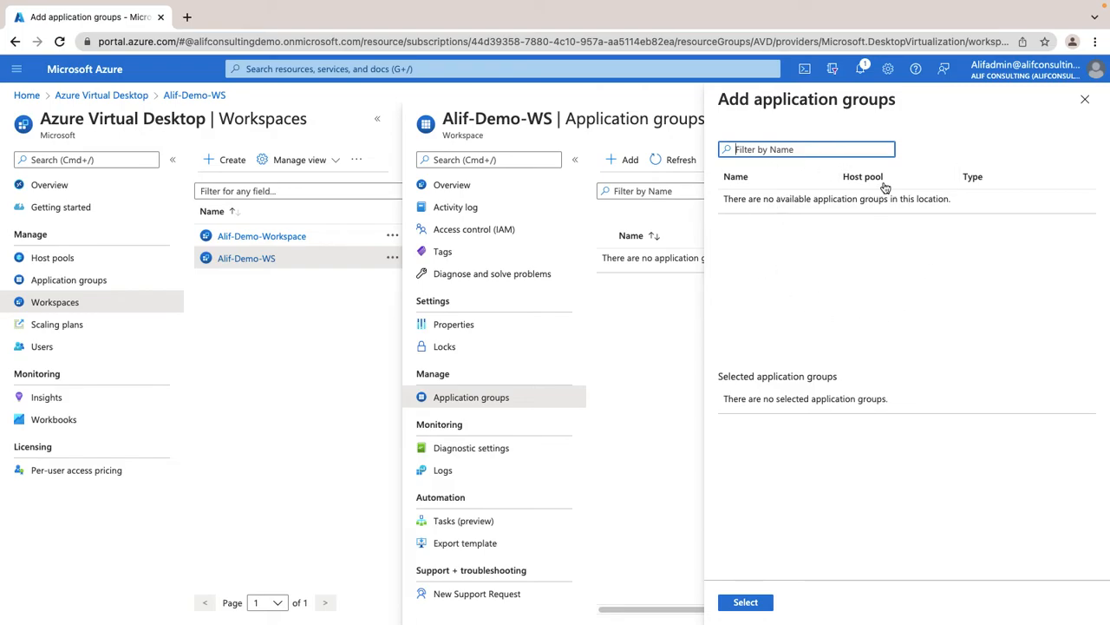
{"action": "left_click", "coordinate": [1085, 99]}
{"action": "left_click", "coordinate": [1084, 119]}
- Check the application groups and workspaces lists and retry adding an application group to Alif-Demo-WS
{"action": "left_click", "coordinate": [107, 289]}
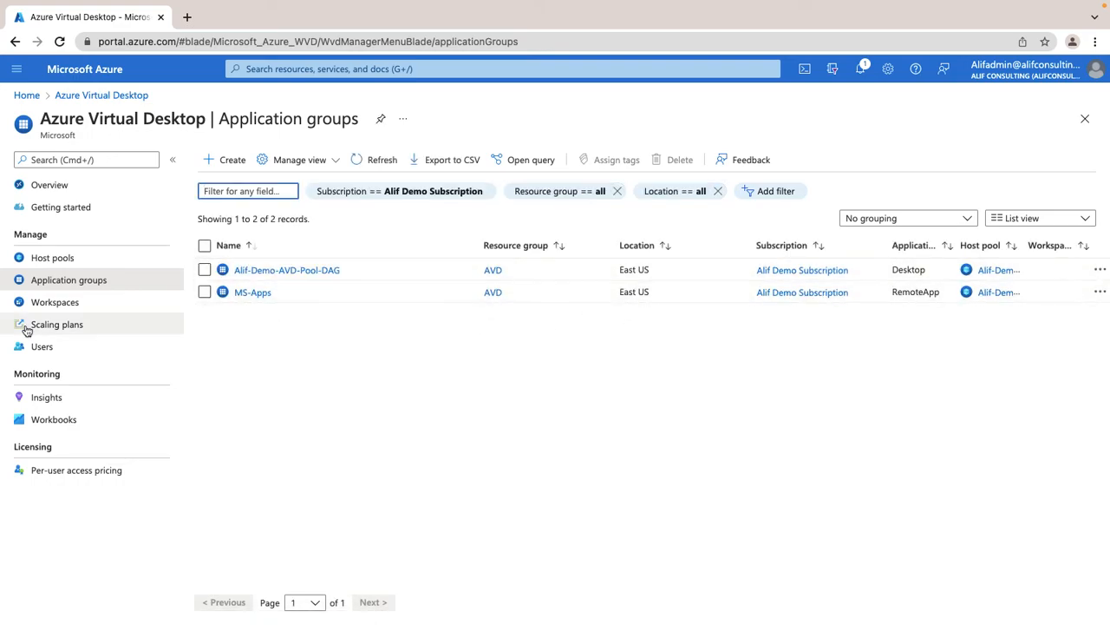
{"action": "left_click", "coordinate": [46, 302]}
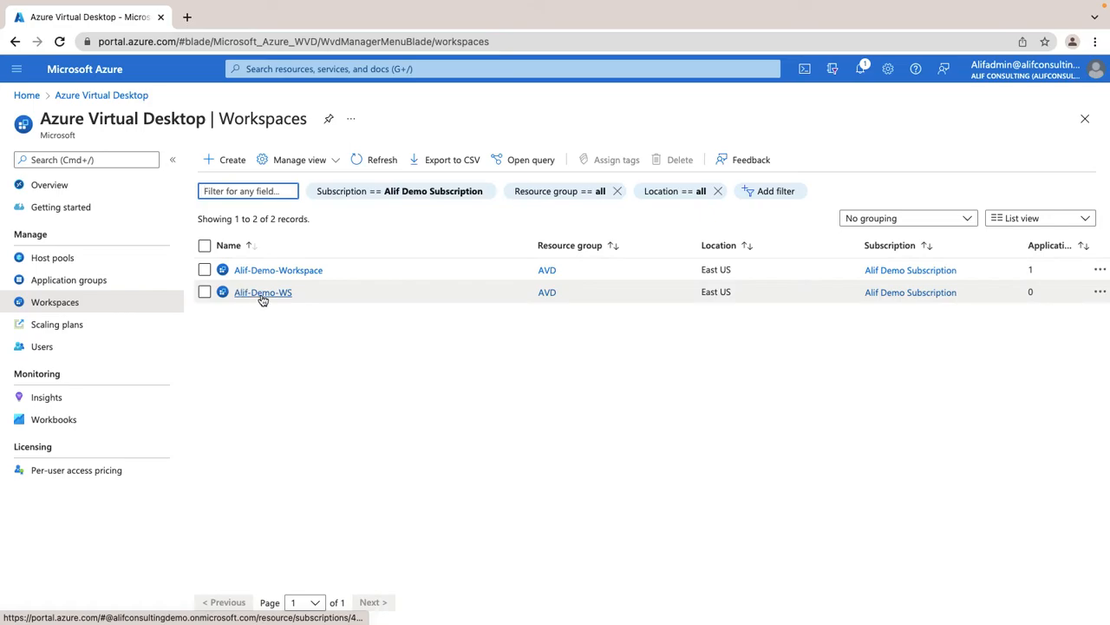
{"action": "left_click", "coordinate": [263, 293]}
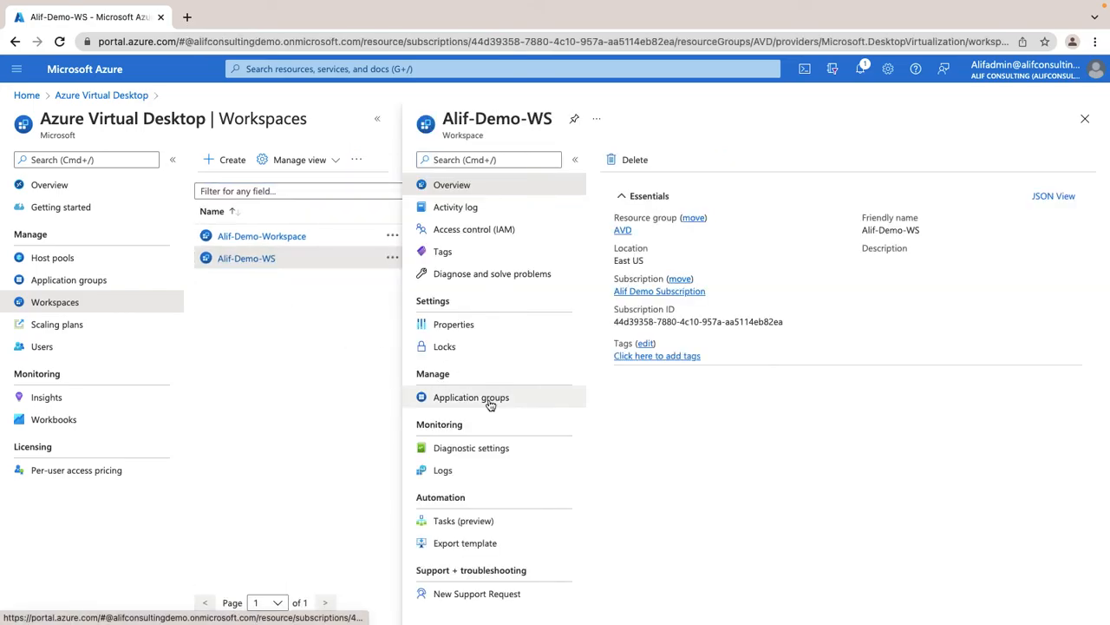
{"action": "left_click", "coordinate": [488, 399]}
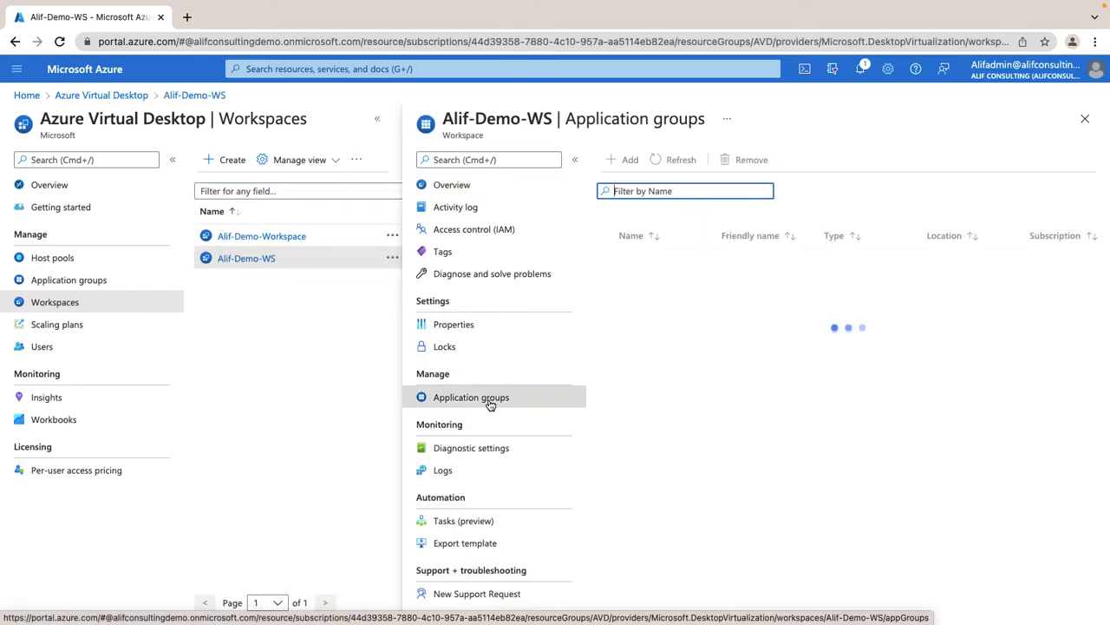
{"action": "left_click", "coordinate": [621, 160]}
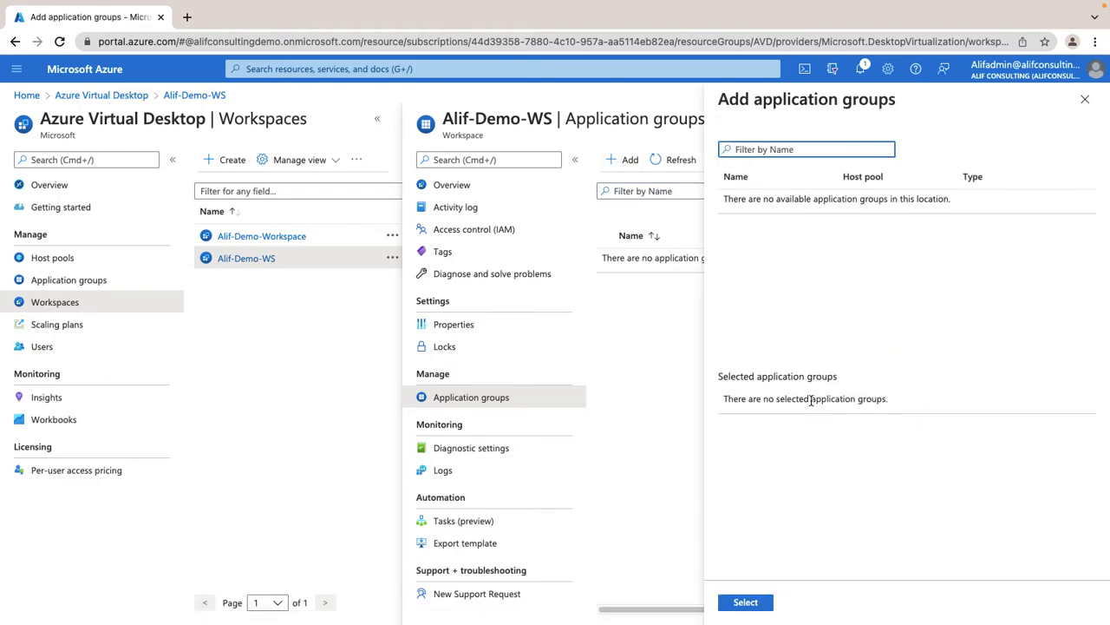
{"action": "left_click_drag", "start_coordinate": [752, 198], "coordinate": [931, 201]}
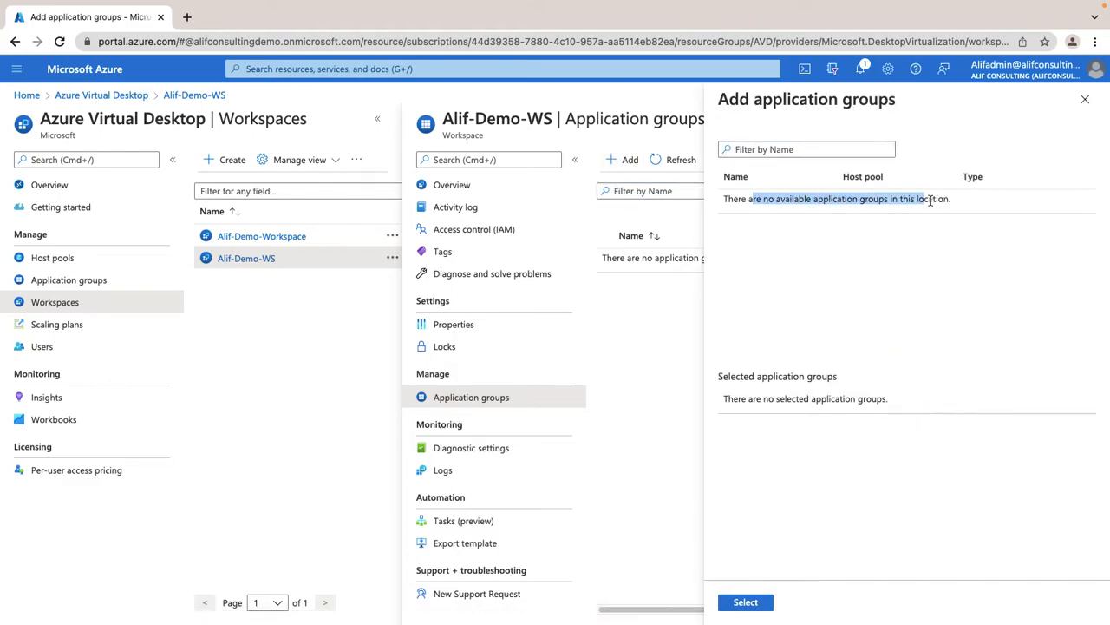
{"action": "left_click", "coordinate": [968, 240]}
{"action": "left_click", "coordinate": [1084, 101]}
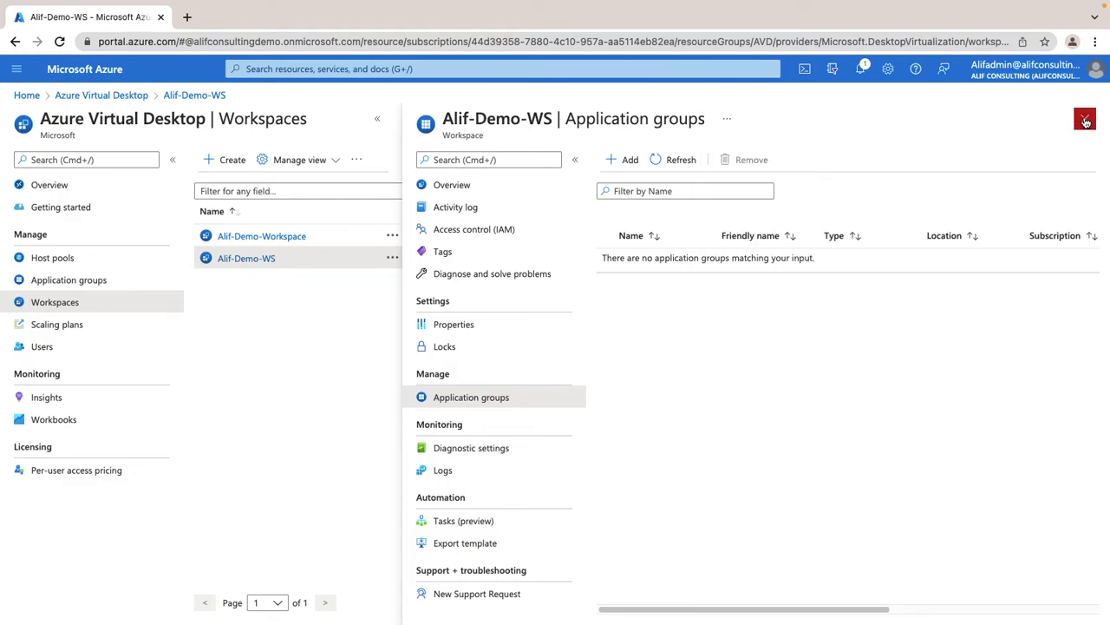
{"action": "left_click", "coordinate": [1086, 119]}
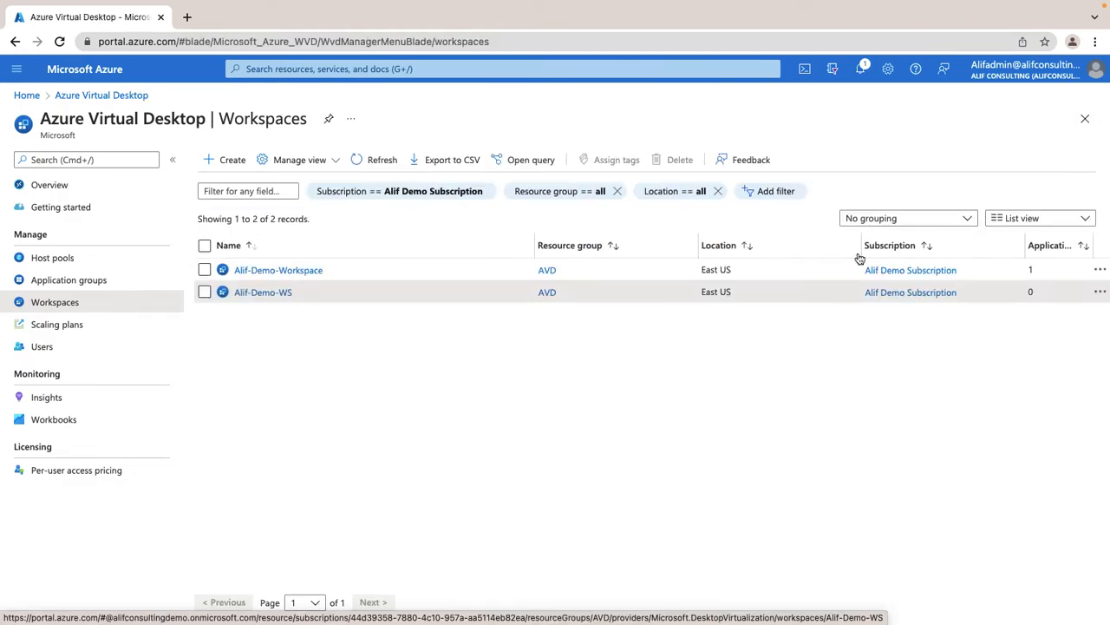
- Check the MS-Apps entry among the application groups and try again to add an application group to the Alif-Demo-WS workspace
{"action": "left_click", "coordinate": [72, 282]}
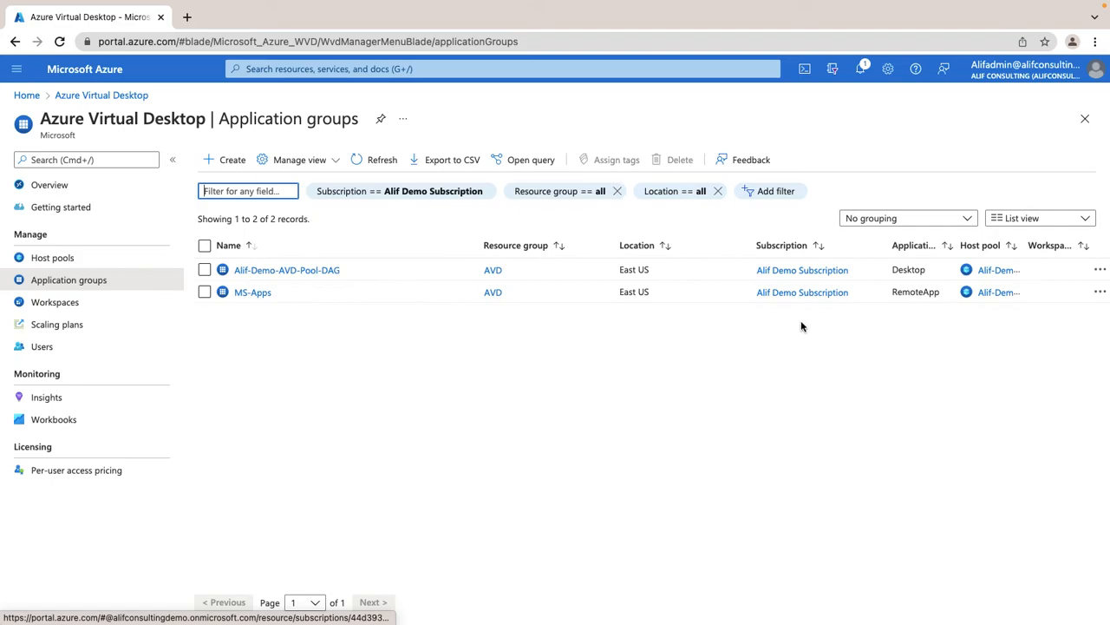
{"action": "left_click", "coordinate": [892, 295]}
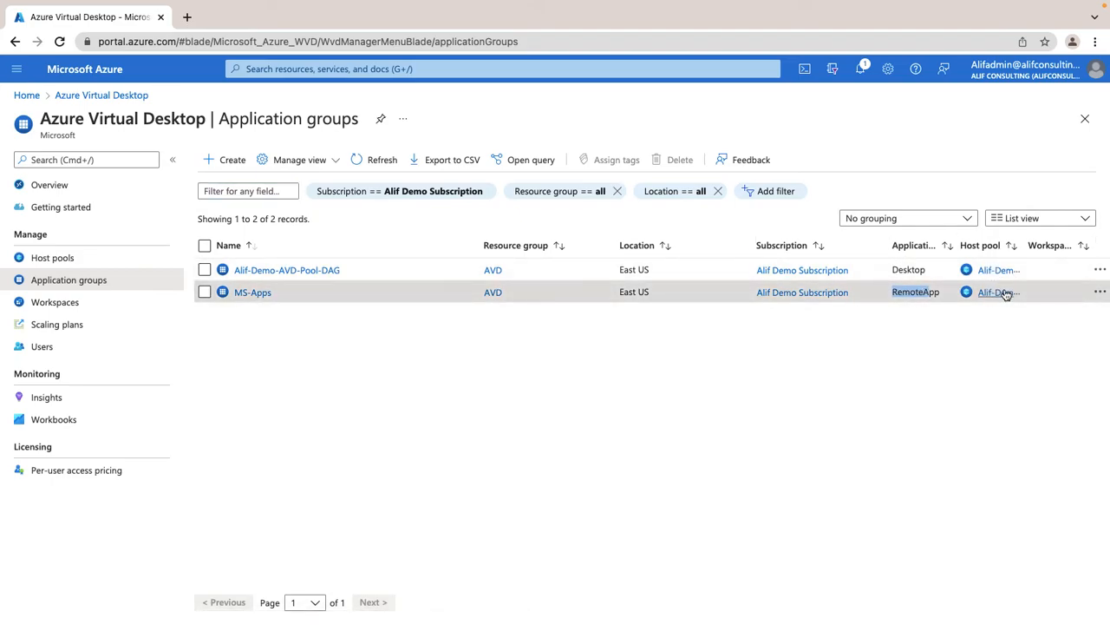
{"action": "left_click", "coordinate": [55, 308]}
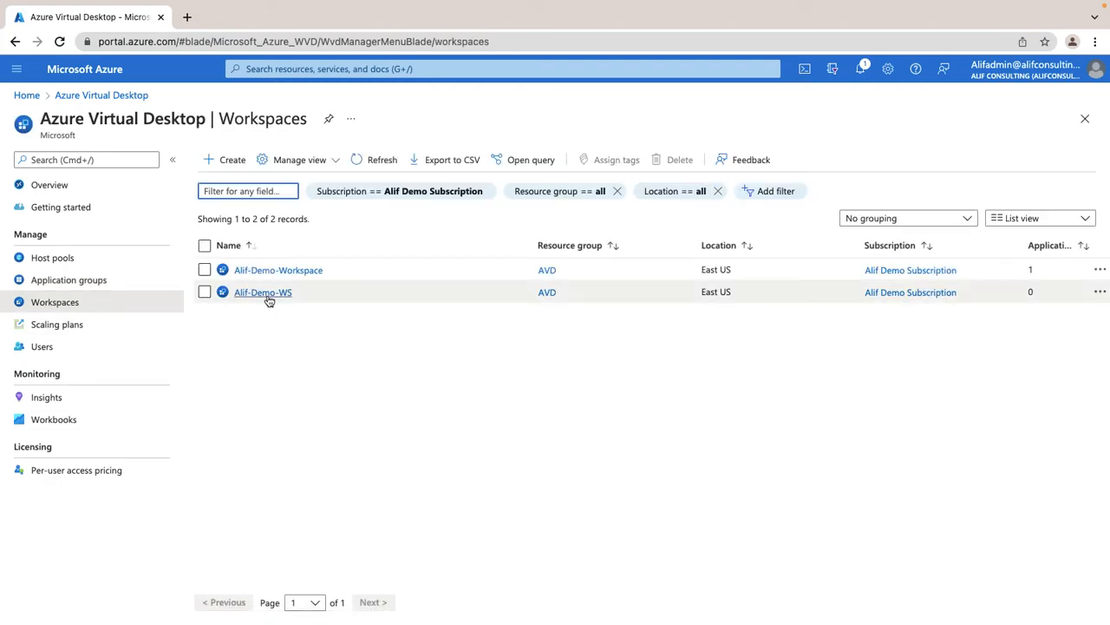
{"action": "left_click", "coordinate": [269, 293]}
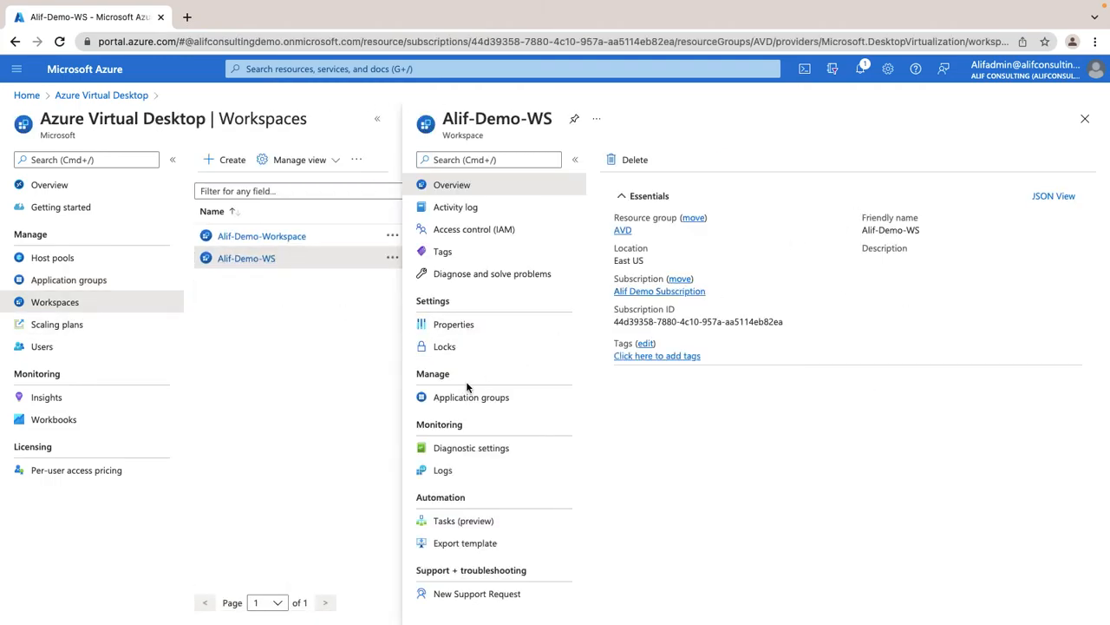
{"action": "left_click", "coordinate": [468, 397]}
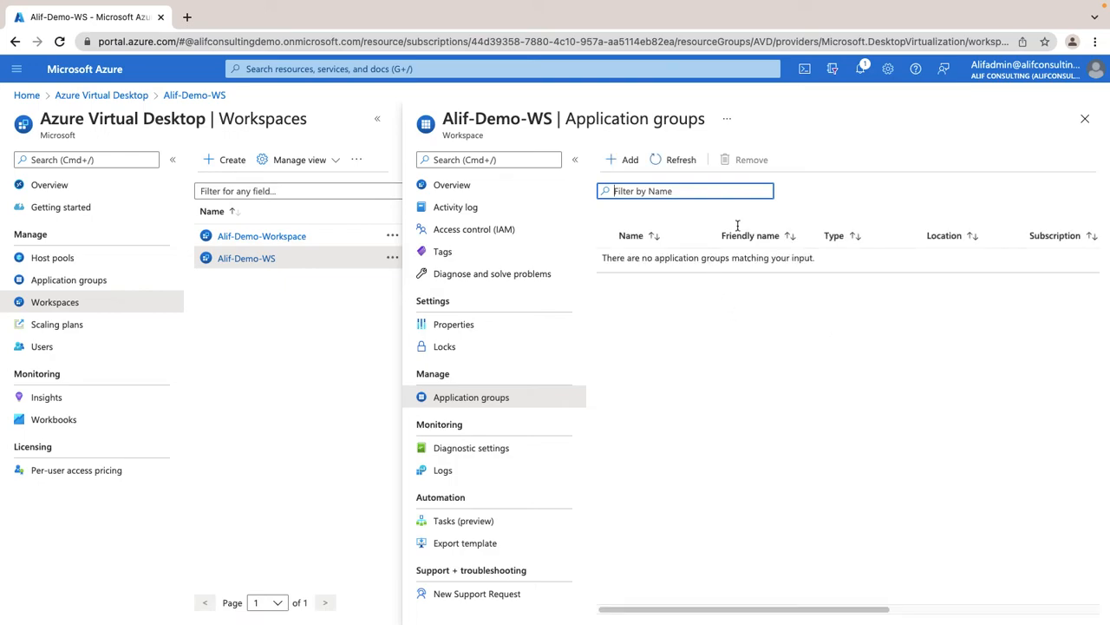
{"action": "left_click", "coordinate": [626, 163]}
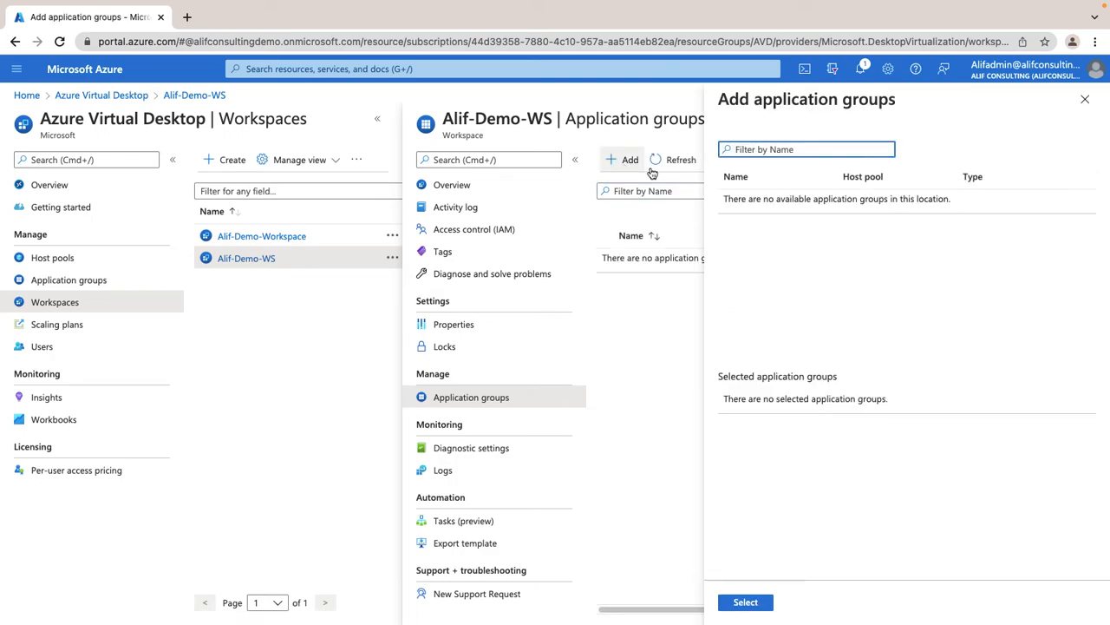
{"action": "left_click", "coordinate": [1085, 99]}
{"action": "left_click", "coordinate": [1085, 117]}
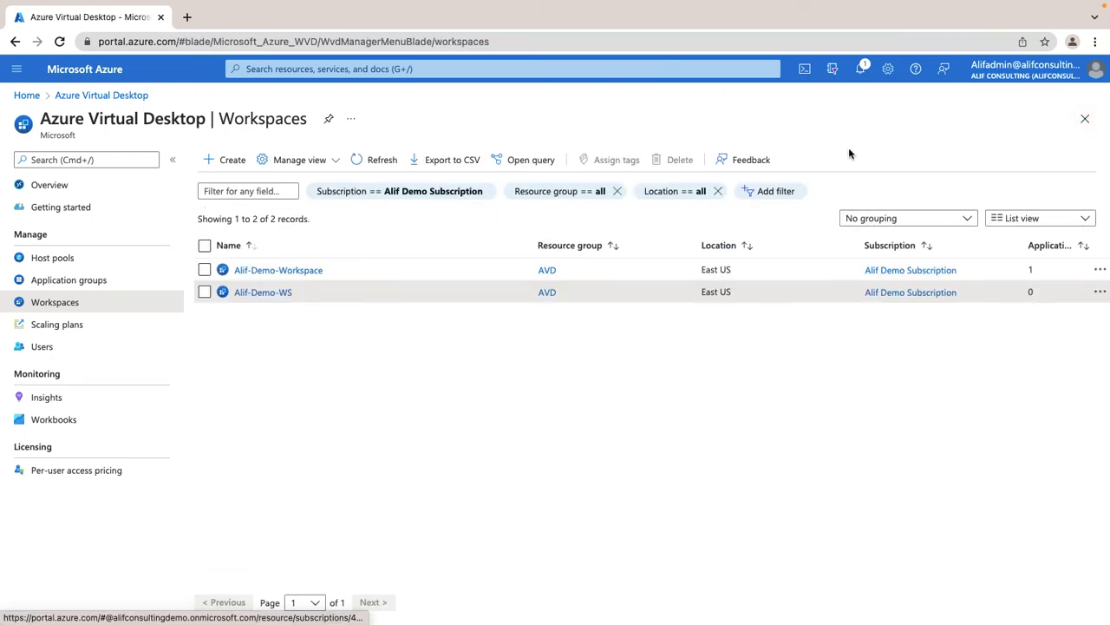
- Check the application groups that belong to the Alif-Demo-AVD-Pool host pool
{"action": "left_click", "coordinate": [54, 259]}
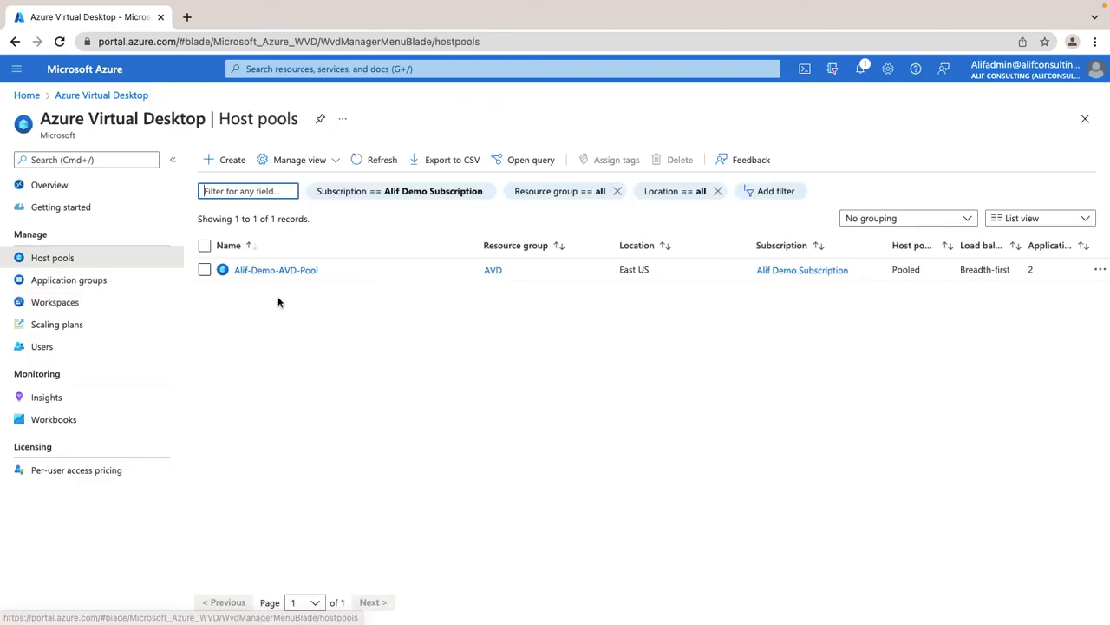
{"action": "left_click", "coordinate": [292, 272]}
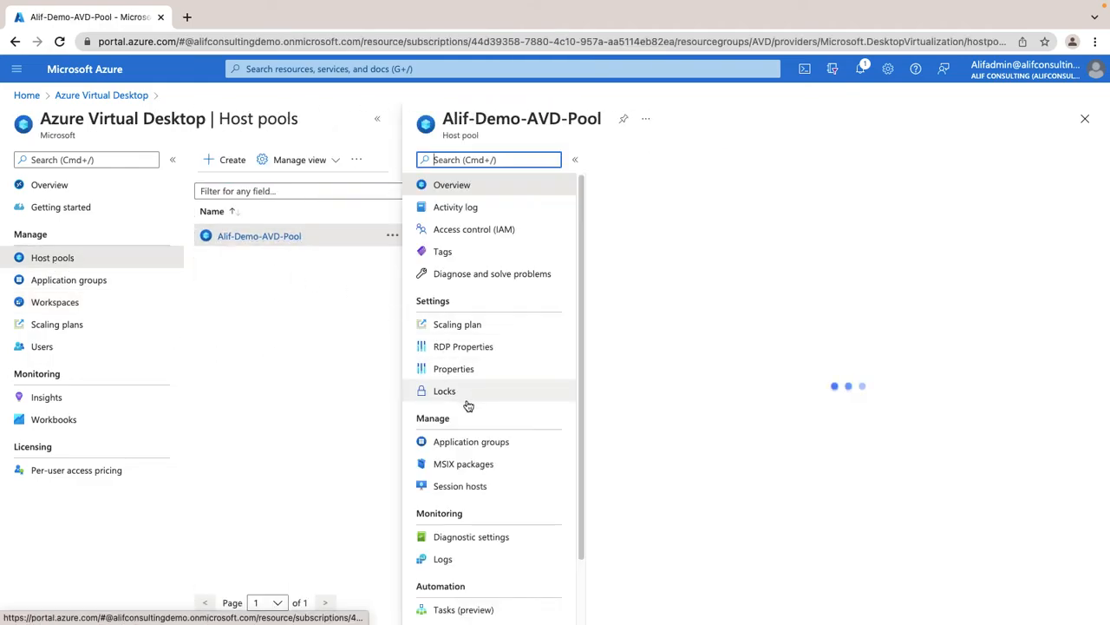
{"action": "left_click", "coordinate": [494, 442]}
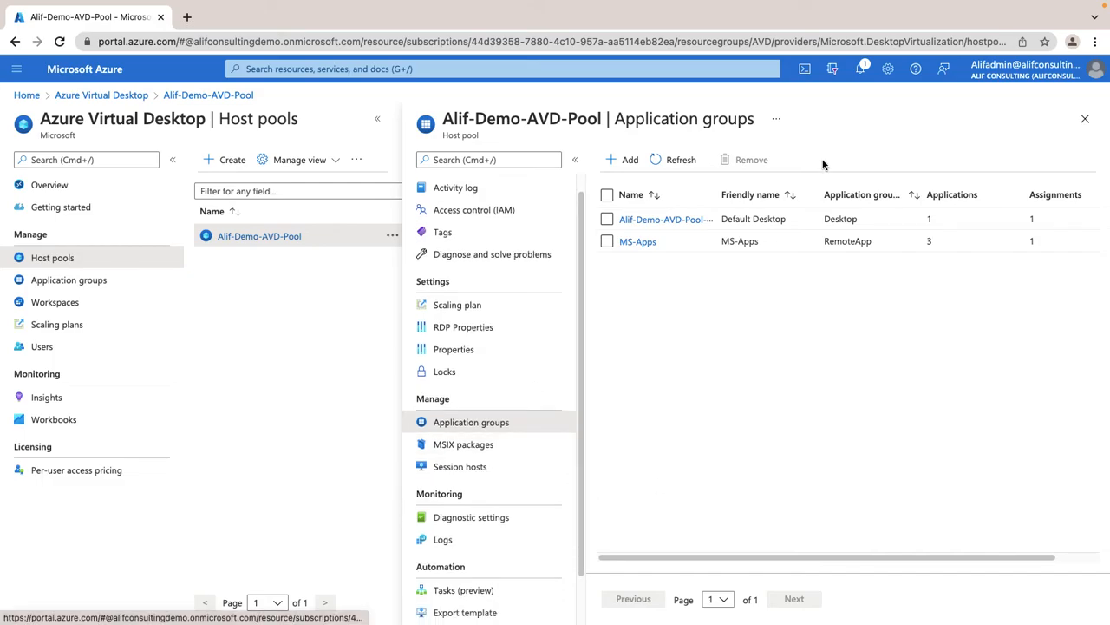
{"action": "left_click", "coordinate": [1084, 118]}
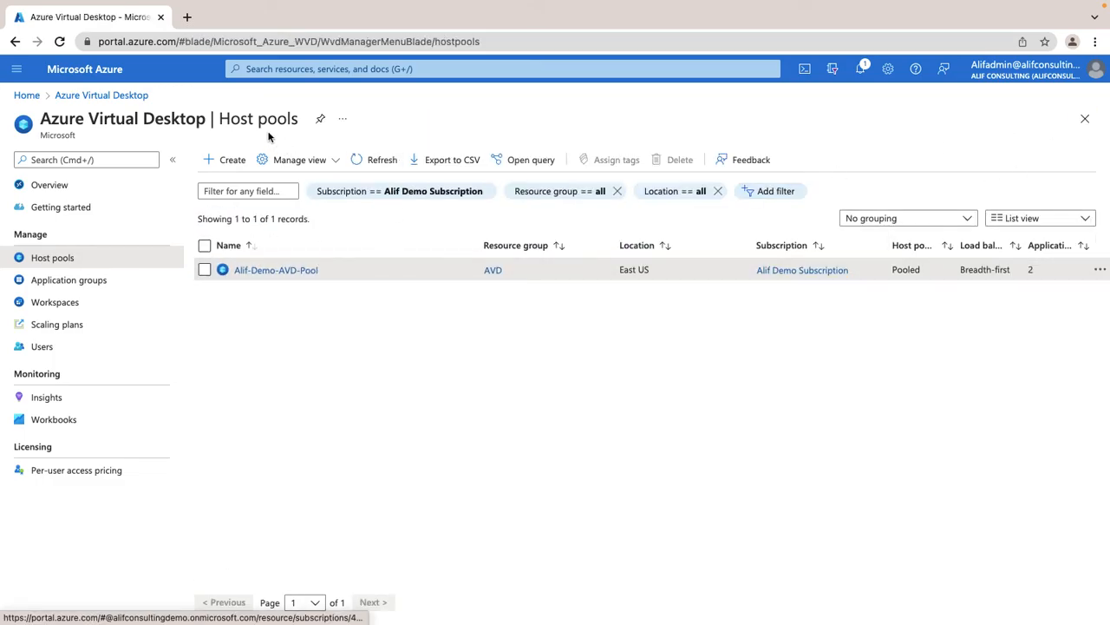
- Reload the portal page and filter the workspaces list to Alif Demo Subscription
{"action": "left_click", "coordinate": [59, 41]}
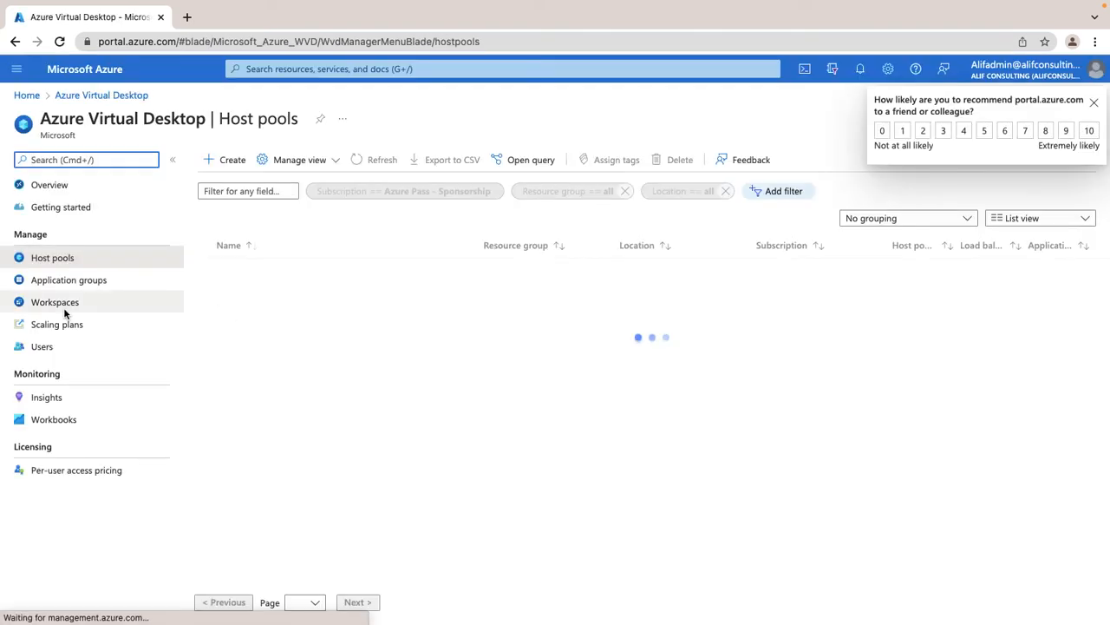
{"action": "left_click", "coordinate": [100, 306]}
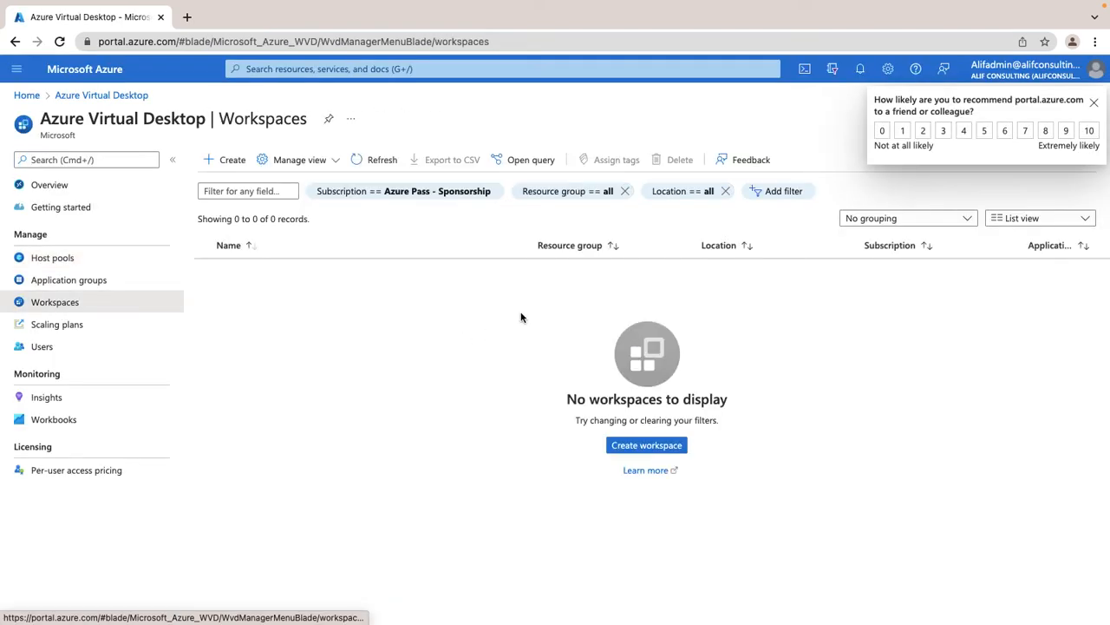
{"action": "left_click", "coordinate": [355, 159]}
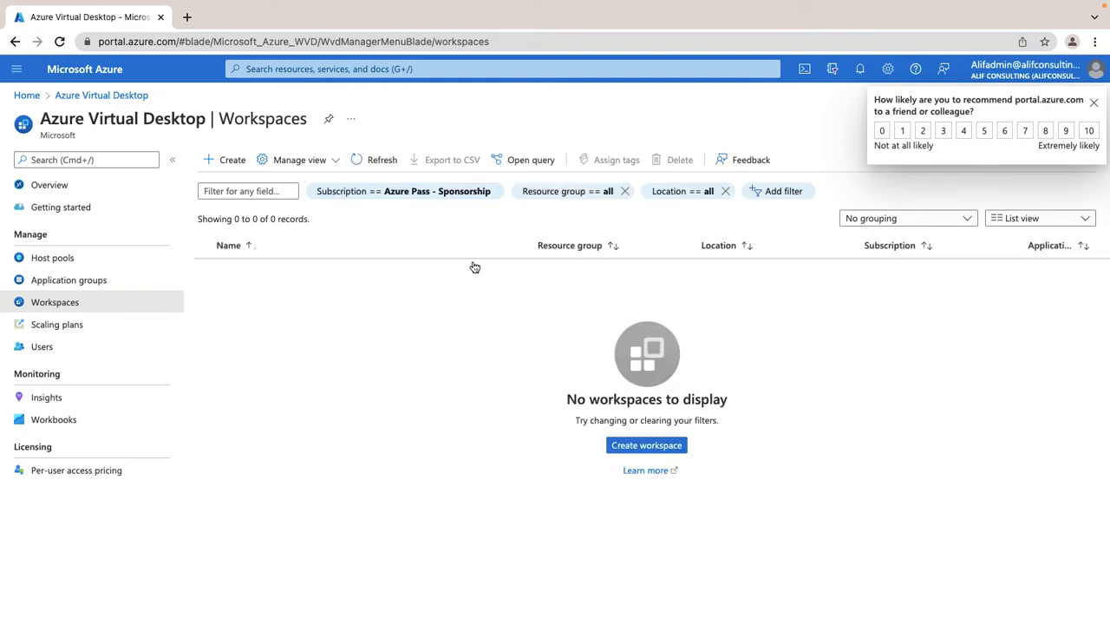
{"action": "left_click", "coordinate": [1093, 106]}
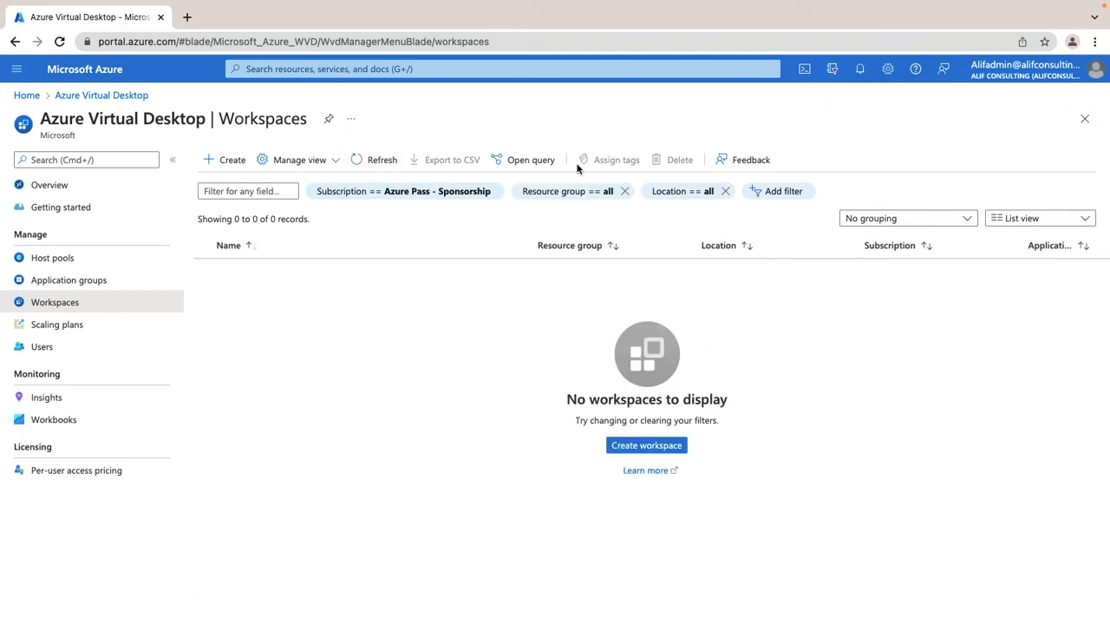
{"action": "left_click", "coordinate": [434, 198]}
{"action": "left_click", "coordinate": [337, 301]}
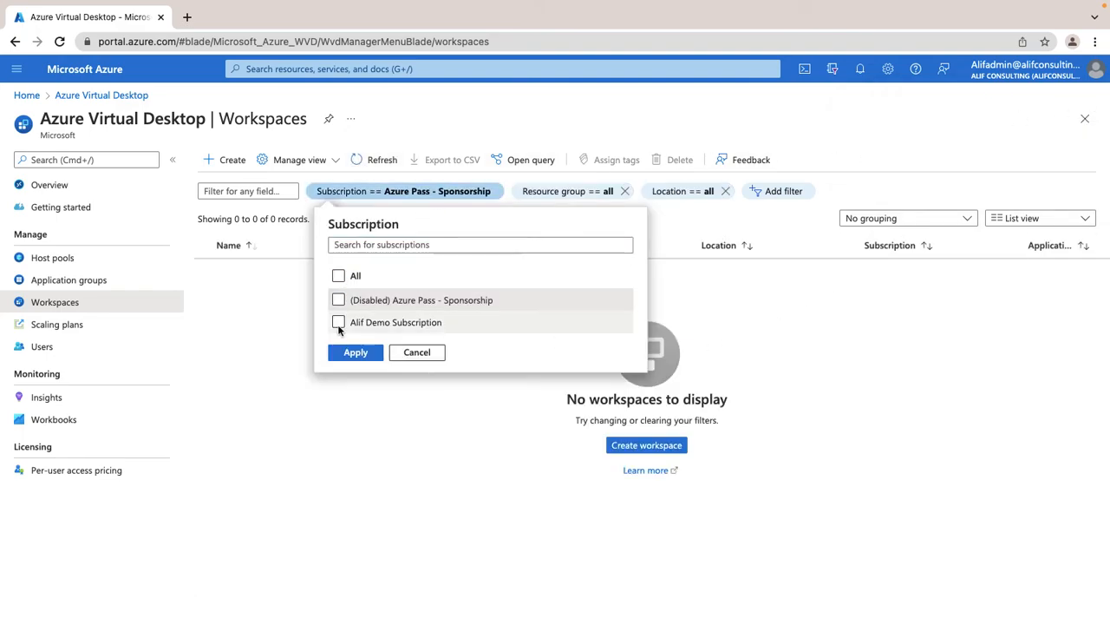
{"action": "left_click", "coordinate": [338, 323]}
{"action": "left_click", "coordinate": [355, 351]}
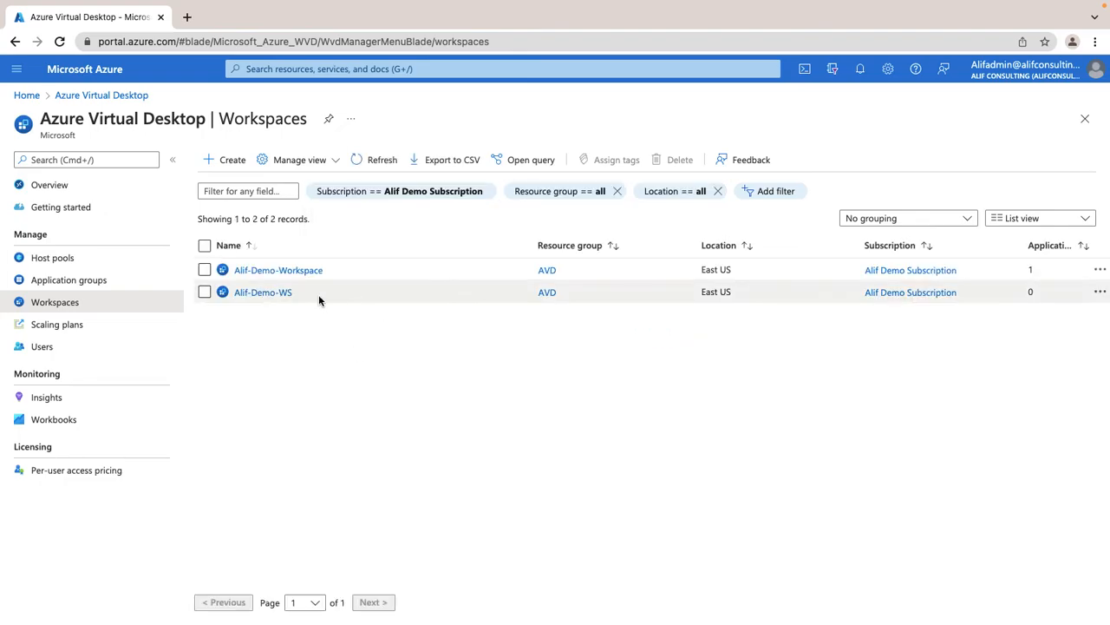
- Try to add an application group to the Alif-Demo-WS workspace after the page reload
{"action": "left_click", "coordinate": [280, 293]}
{"action": "left_click", "coordinate": [460, 398]}
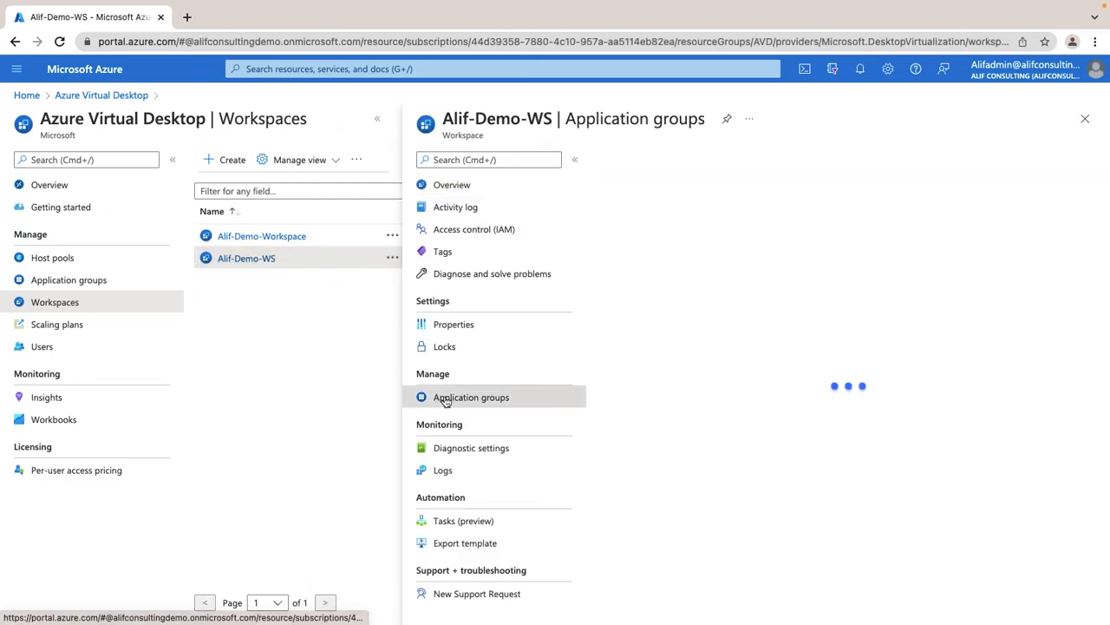
{"action": "left_click", "coordinate": [628, 161]}
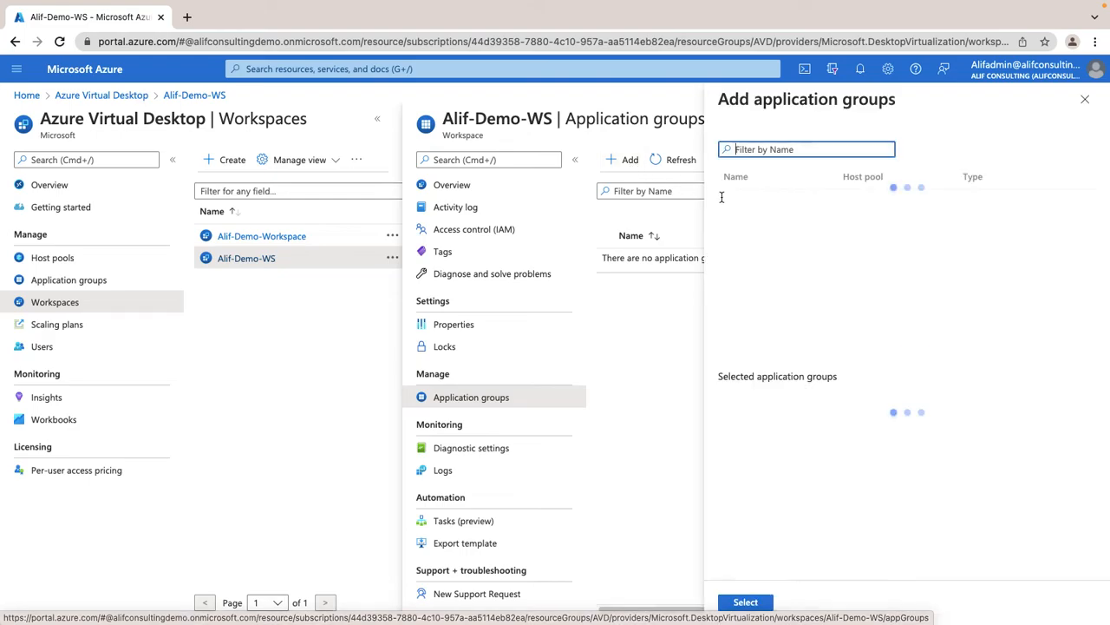
{"action": "left_click", "coordinate": [1084, 99]}
{"action": "left_click", "coordinate": [1085, 117]}
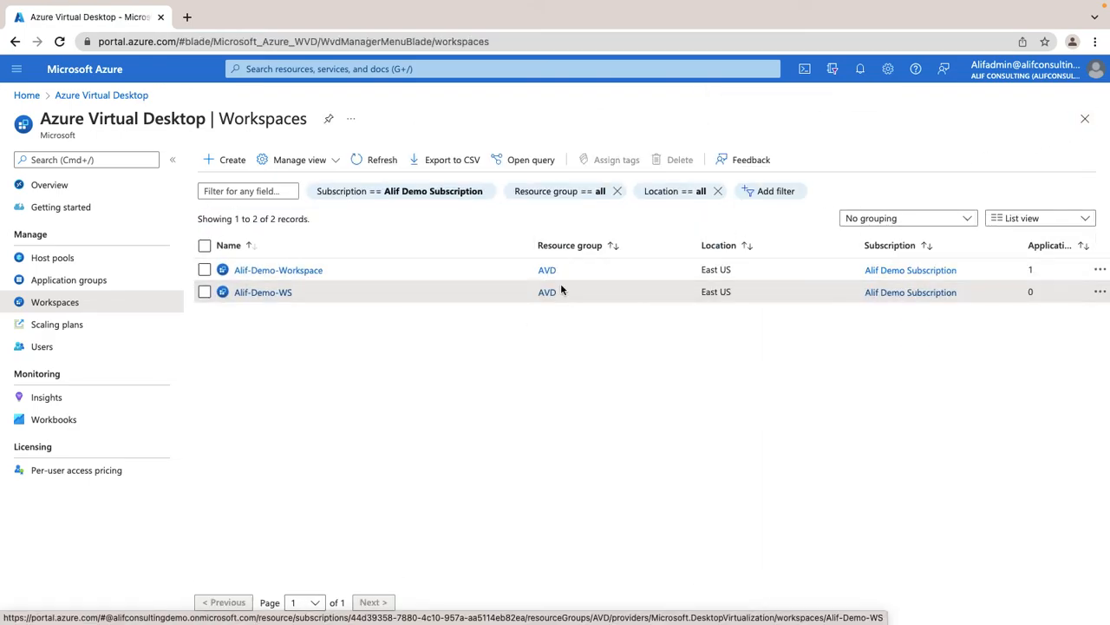
- Remove the Alif-Demo-AVD-Pool-DAG desktop application group from Alif-Demo-Workspace and return to the workspaces list
{"action": "left_click", "coordinate": [70, 281]}
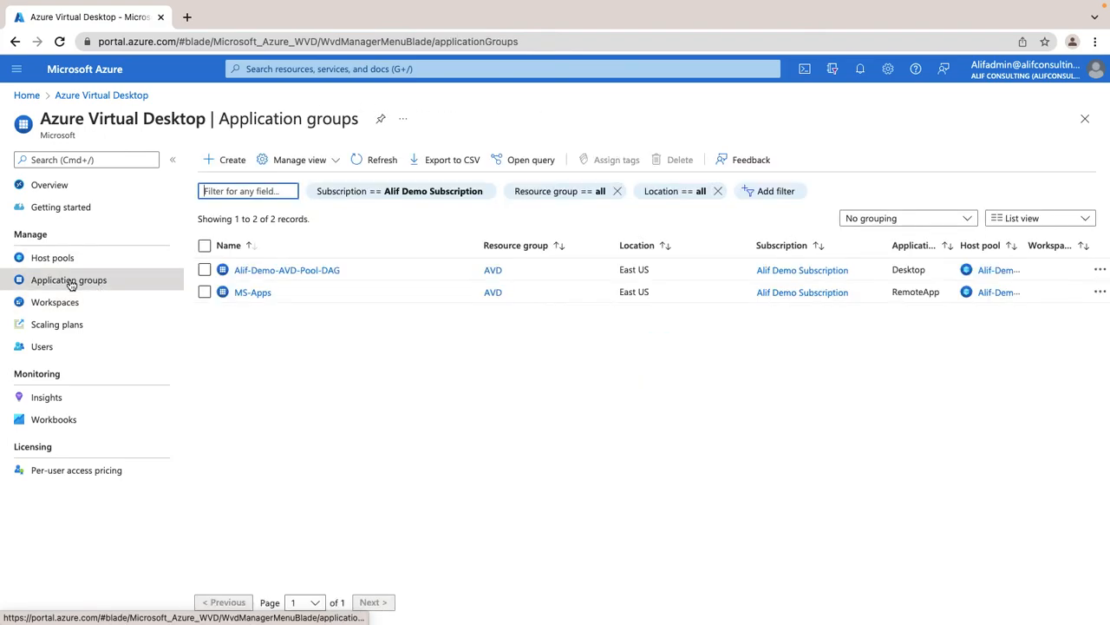
{"action": "left_click", "coordinate": [55, 302]}
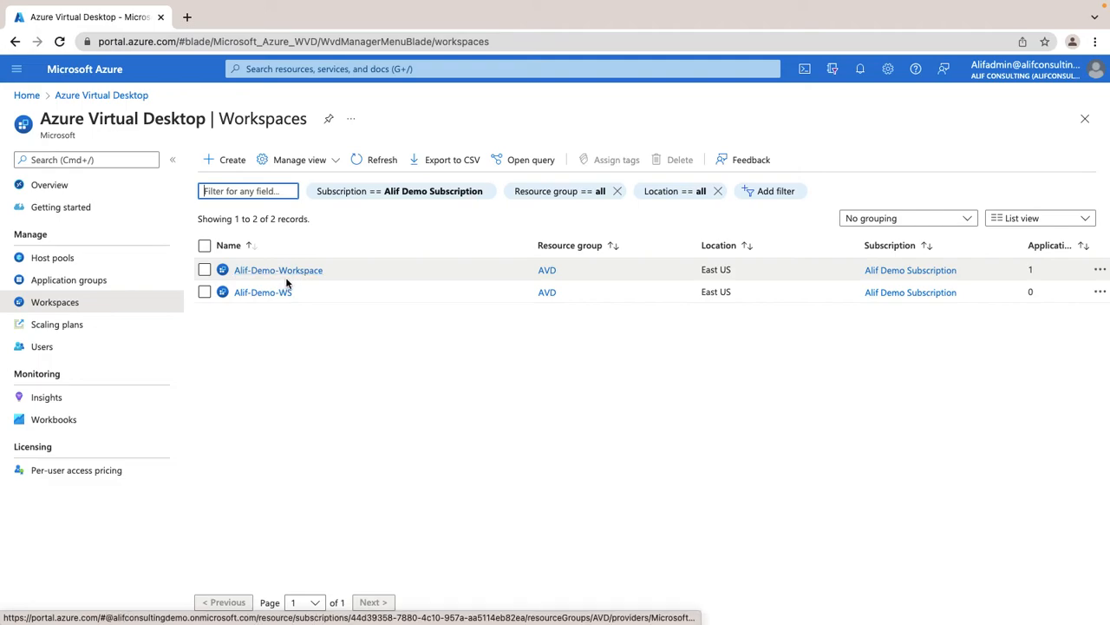
{"action": "left_click", "coordinate": [284, 271]}
{"action": "left_click", "coordinate": [502, 399]}
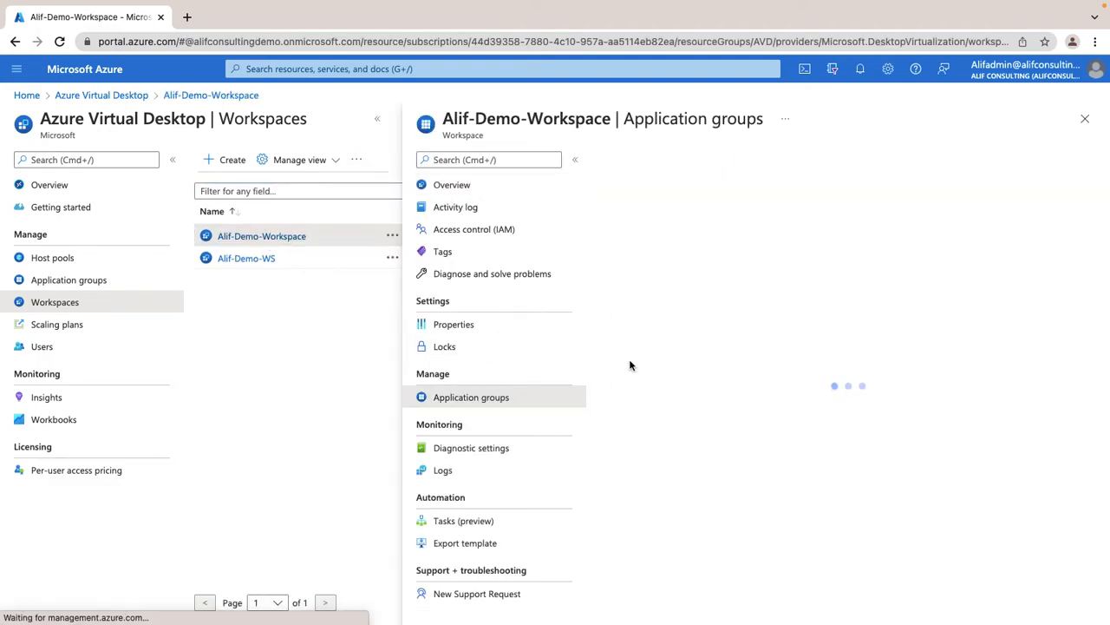
{"action": "left_click", "coordinate": [607, 260]}
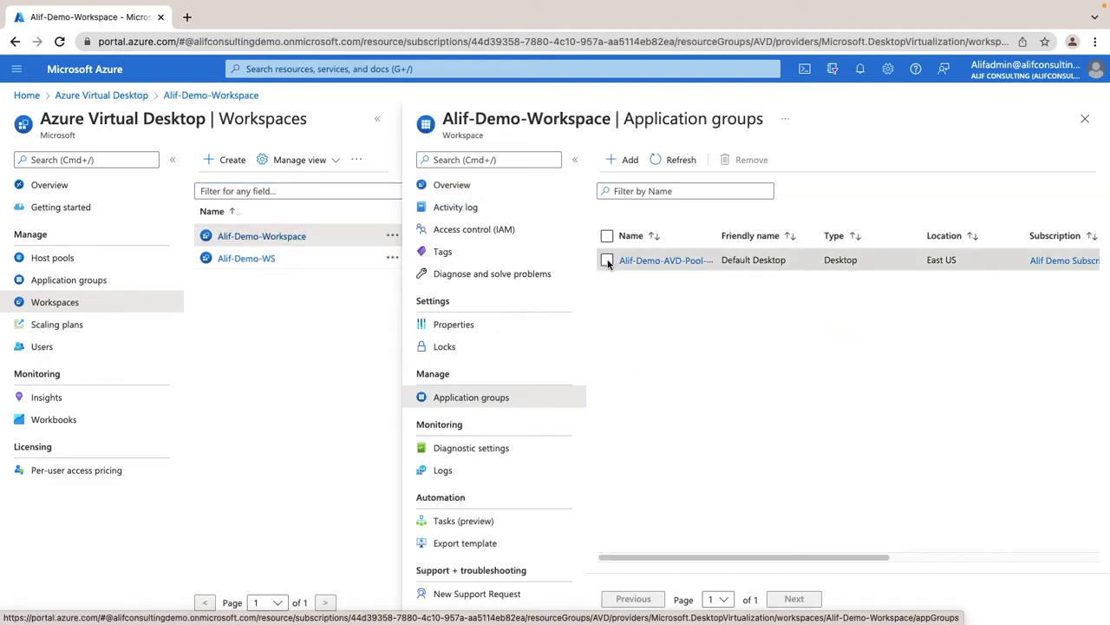
{"action": "left_click", "coordinate": [744, 161]}
{"action": "left_click", "coordinate": [639, 235]}
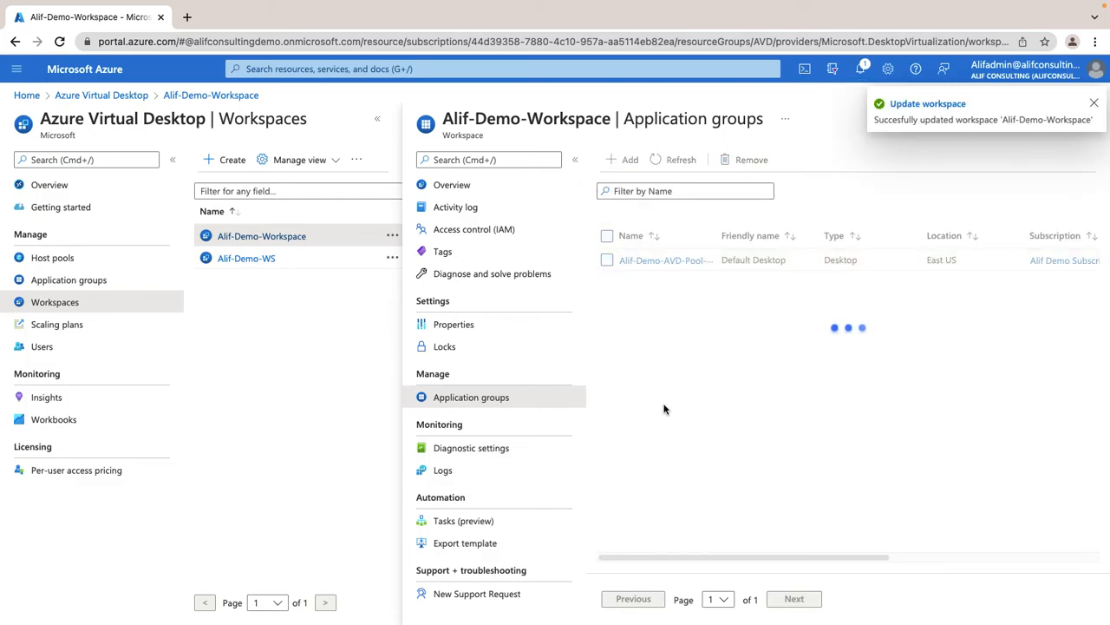
{"action": "left_click", "coordinate": [1094, 103]}
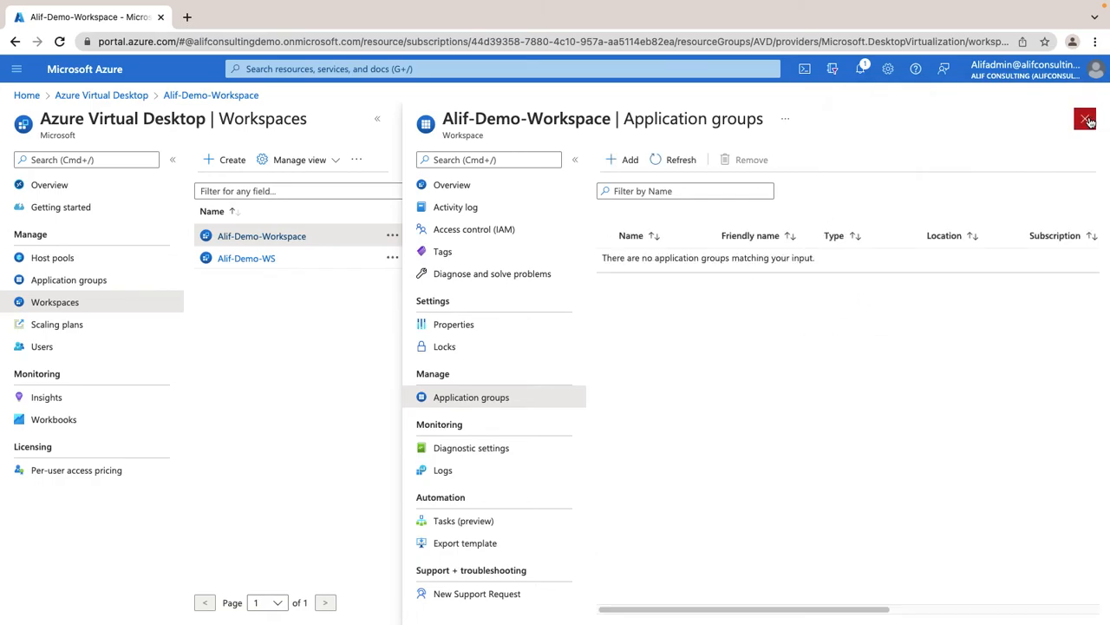
{"action": "left_click", "coordinate": [1084, 118]}
- Check which application groups can be added to Alif-Demo-WS and refresh the workspaces list
{"action": "left_click", "coordinate": [288, 295]}
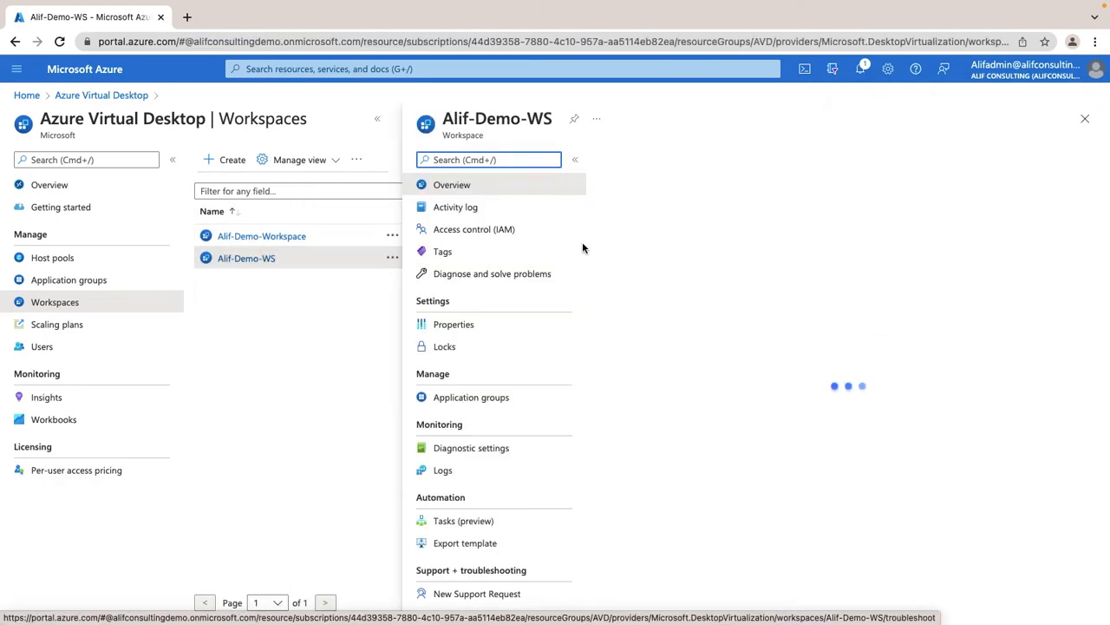
{"action": "left_click", "coordinate": [471, 399]}
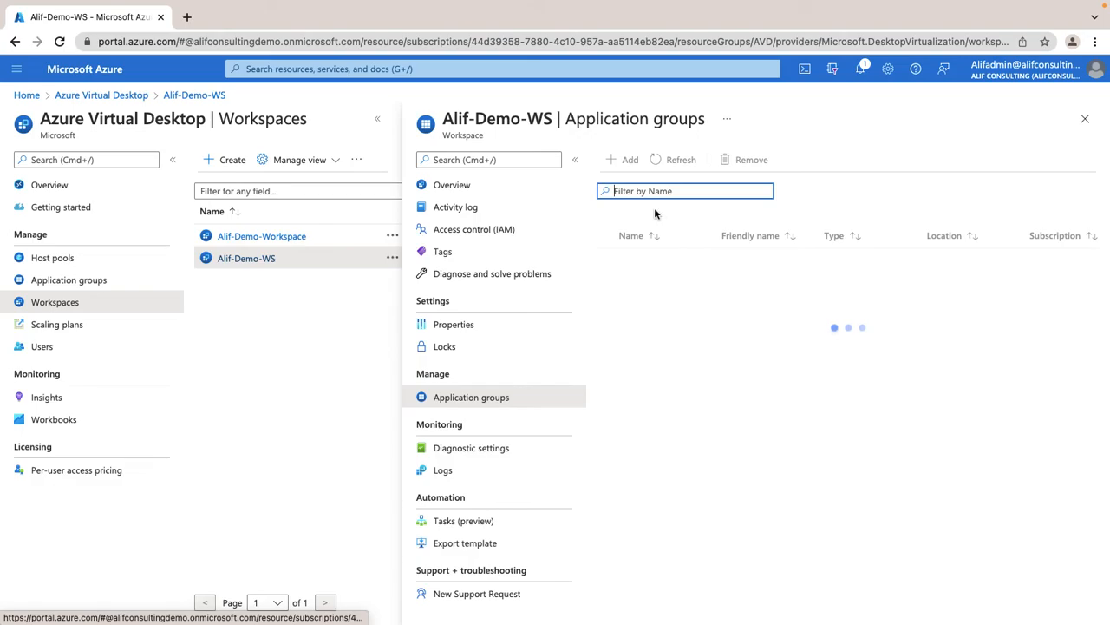
{"action": "left_click", "coordinate": [625, 160]}
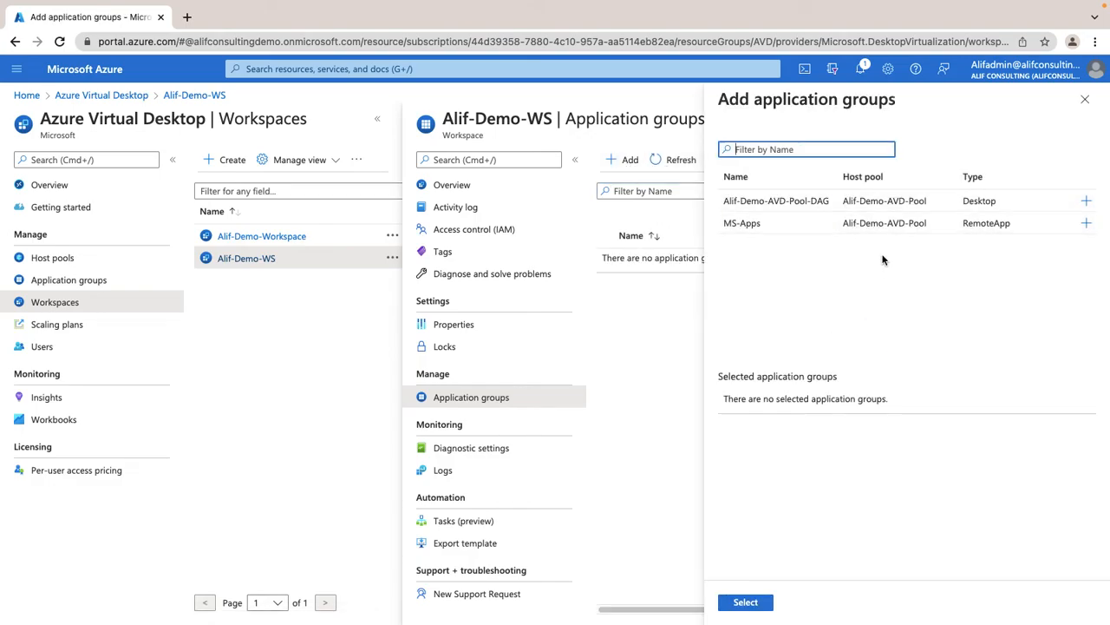
{"action": "left_click", "coordinate": [1084, 99]}
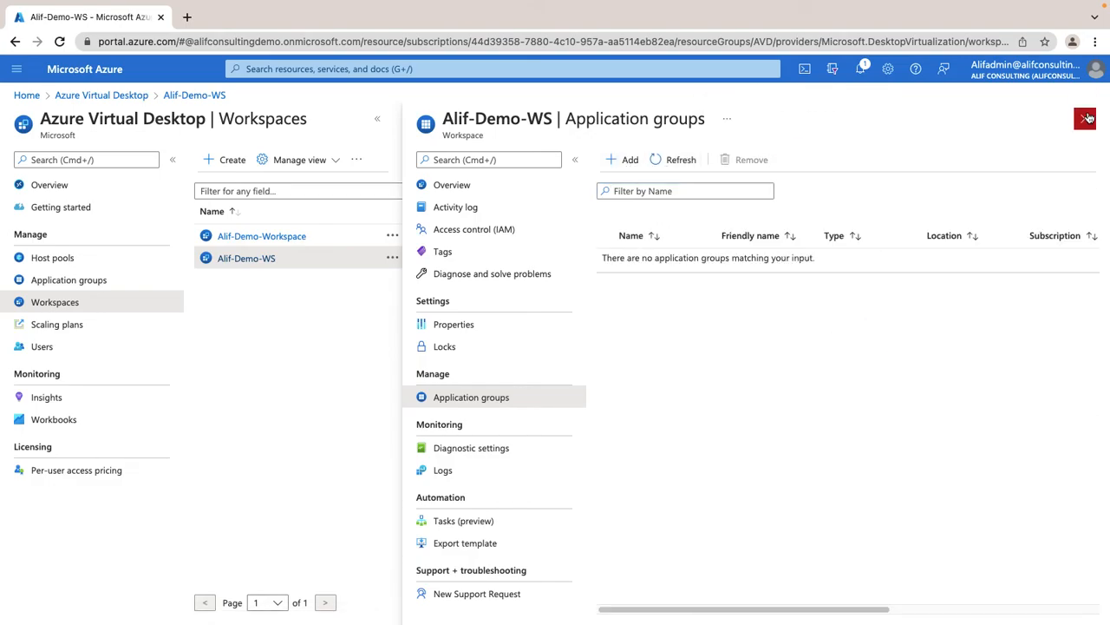
{"action": "left_click", "coordinate": [1085, 118]}
{"action": "left_click", "coordinate": [365, 165]}
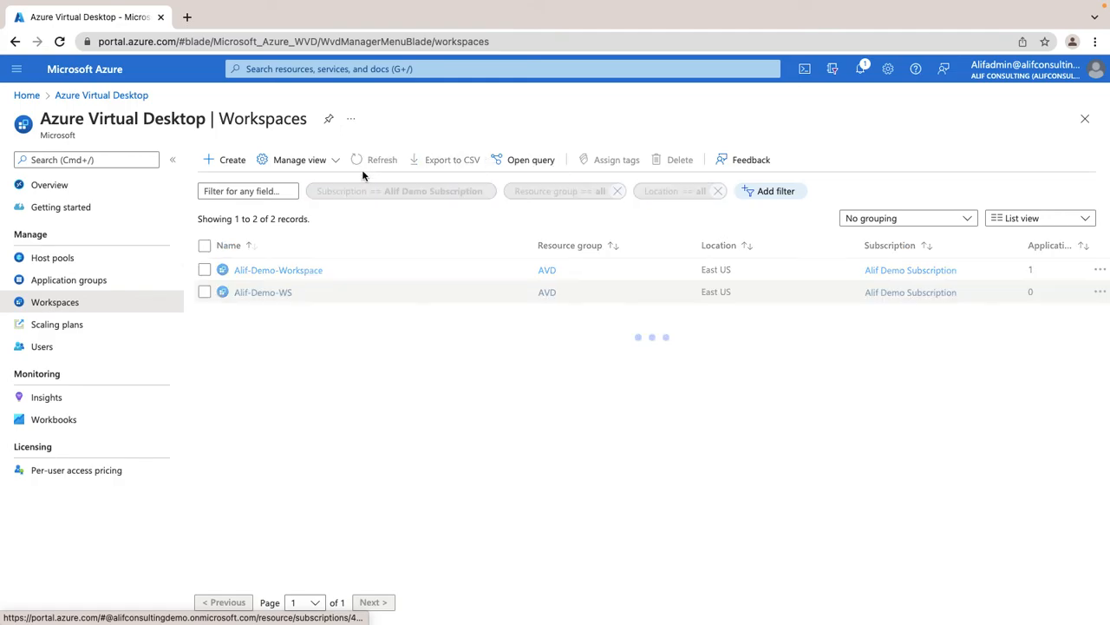
- Add the MS-Apps RemoteApp application group to the Alif-Demo-WS workspace
{"action": "left_click", "coordinate": [252, 293]}
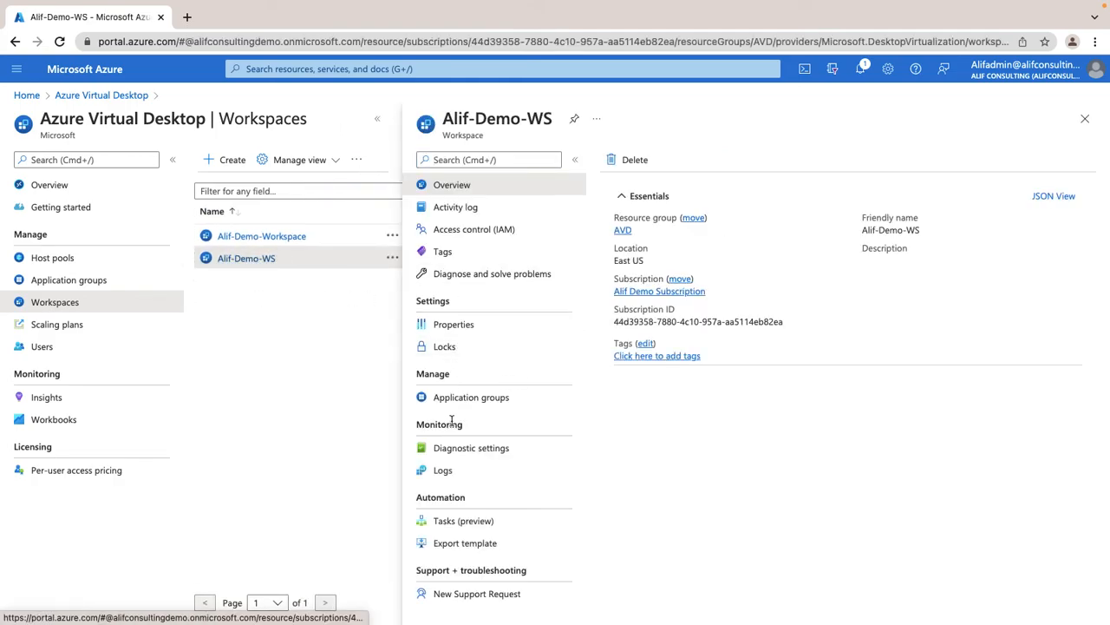
{"action": "left_click", "coordinate": [491, 401]}
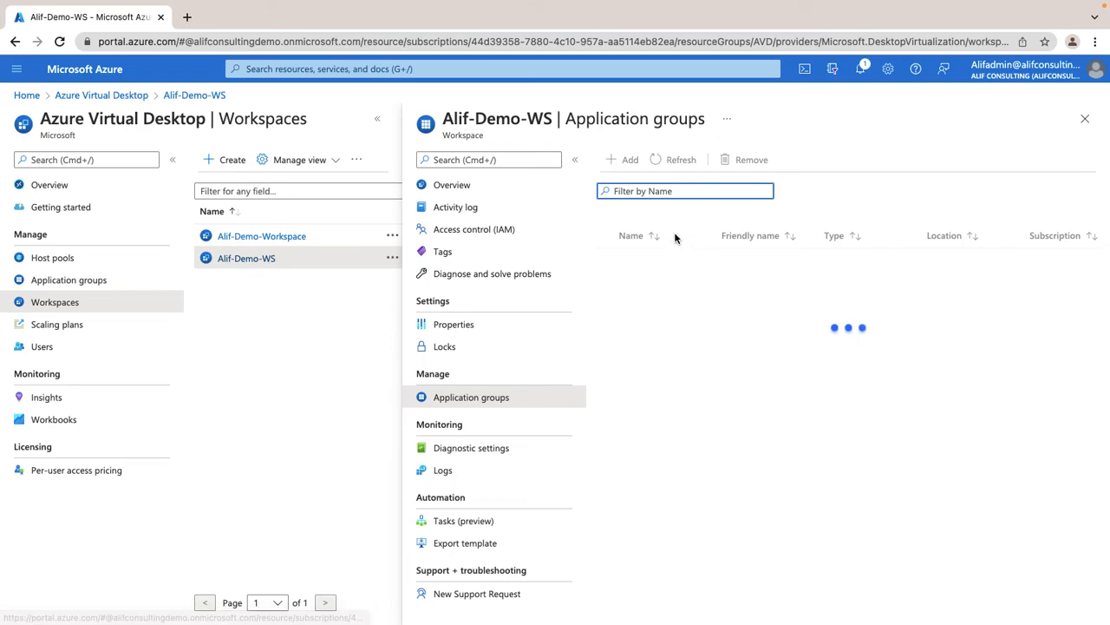
{"action": "left_click", "coordinate": [622, 160]}
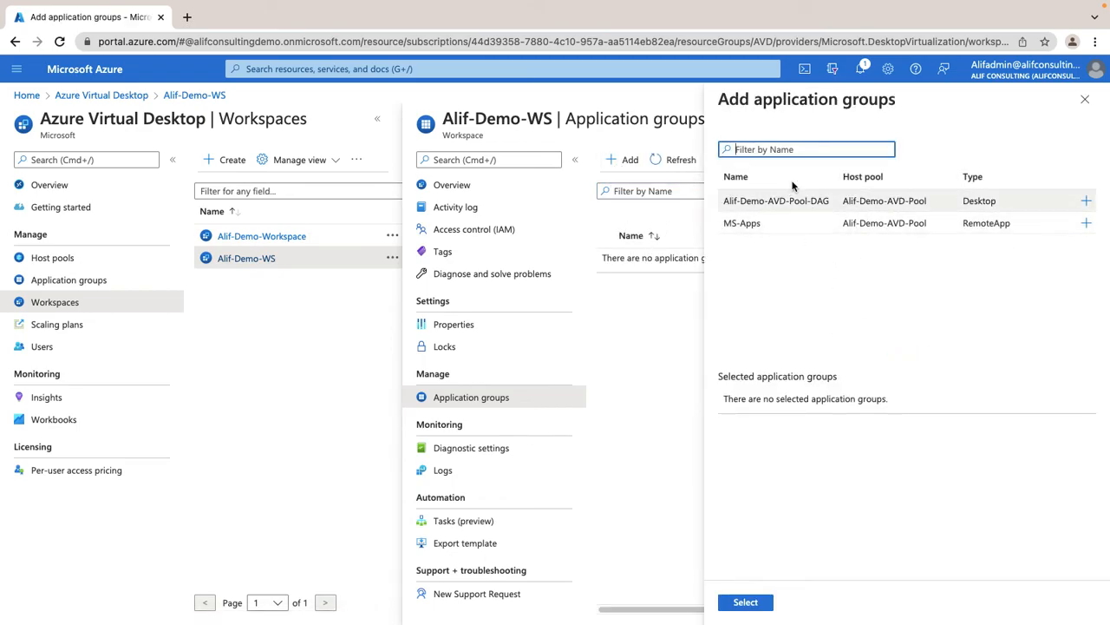
{"action": "left_click", "coordinate": [1087, 225]}
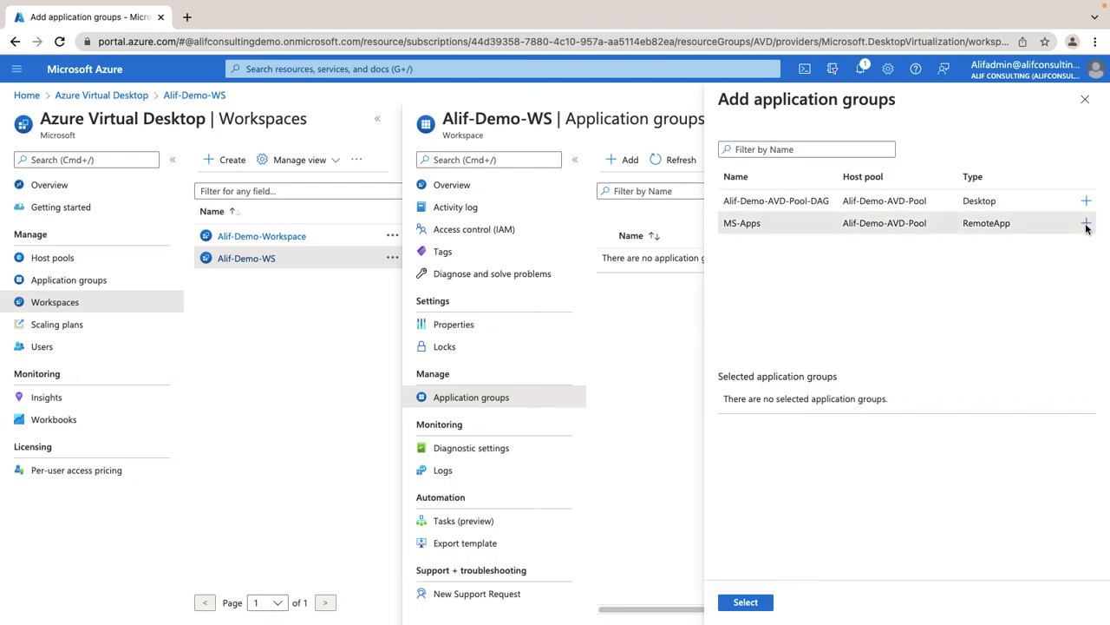
{"action": "left_click", "coordinate": [746, 602]}
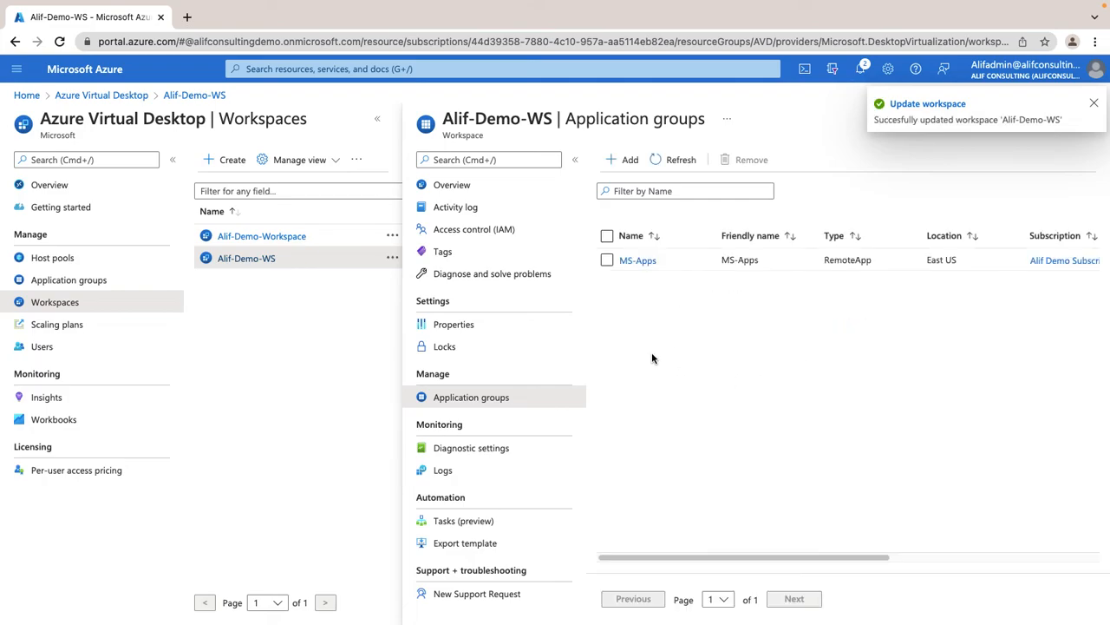
- Check twice which application groups can be added to Alif-Demo-Workspace, going through the workspaces list in between
{"action": "left_click", "coordinate": [279, 237]}
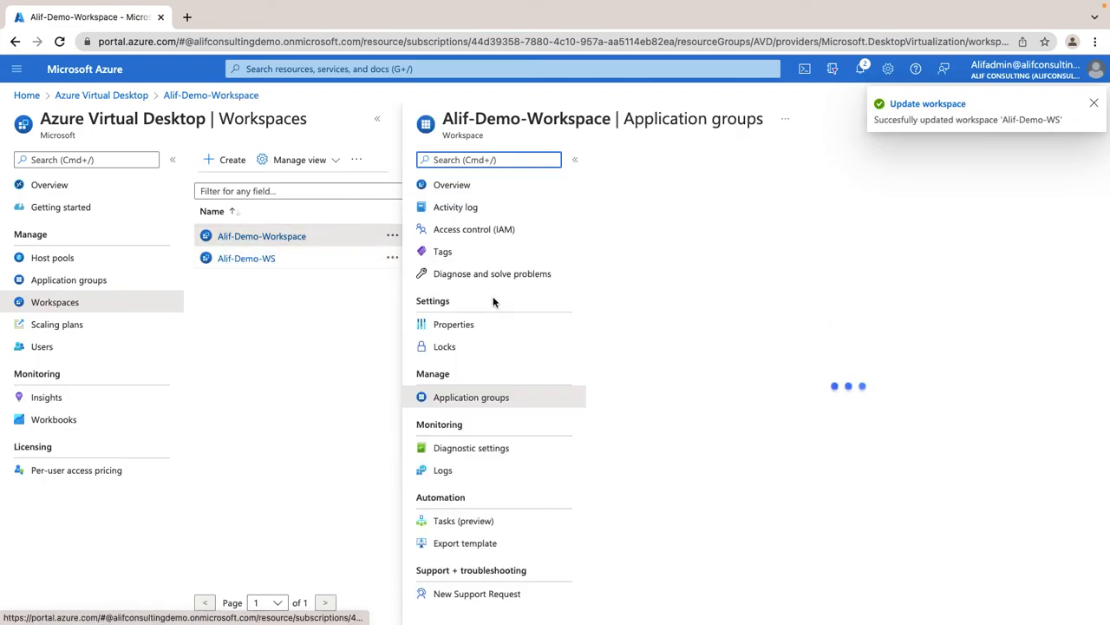
{"action": "left_click", "coordinate": [618, 164]}
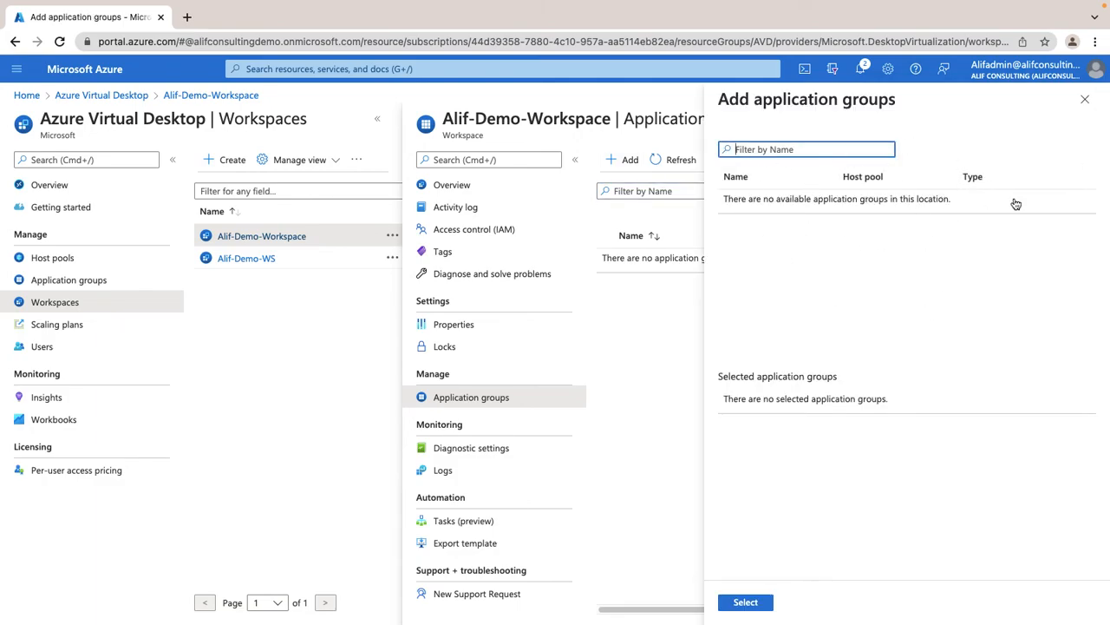
{"action": "left_click", "coordinate": [1090, 104]}
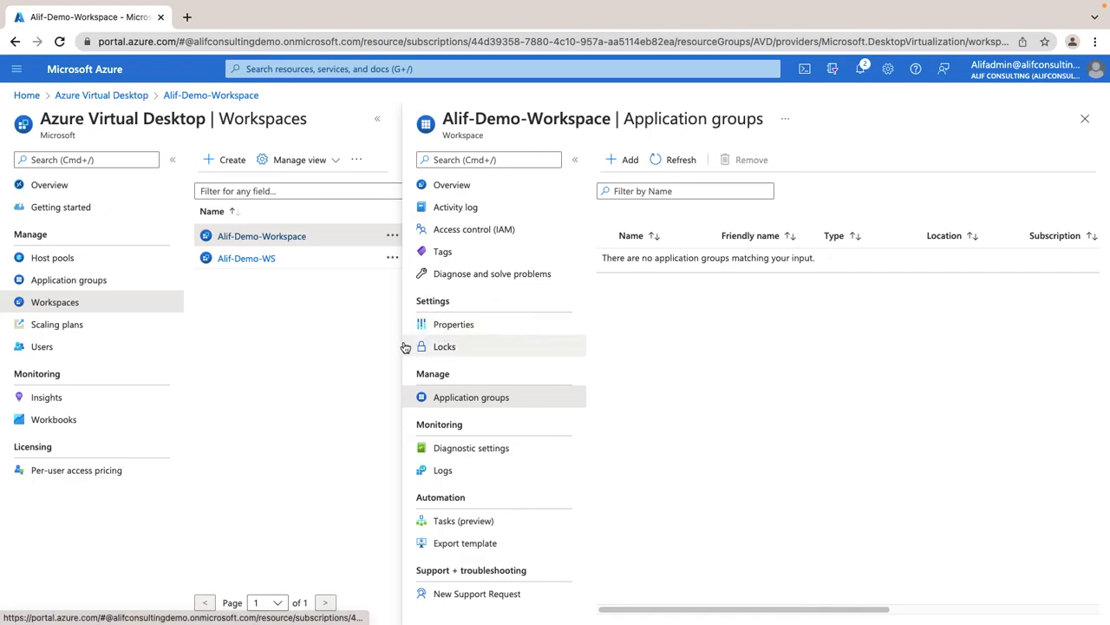
{"action": "left_click", "coordinate": [1083, 120]}
{"action": "left_click", "coordinate": [273, 295]}
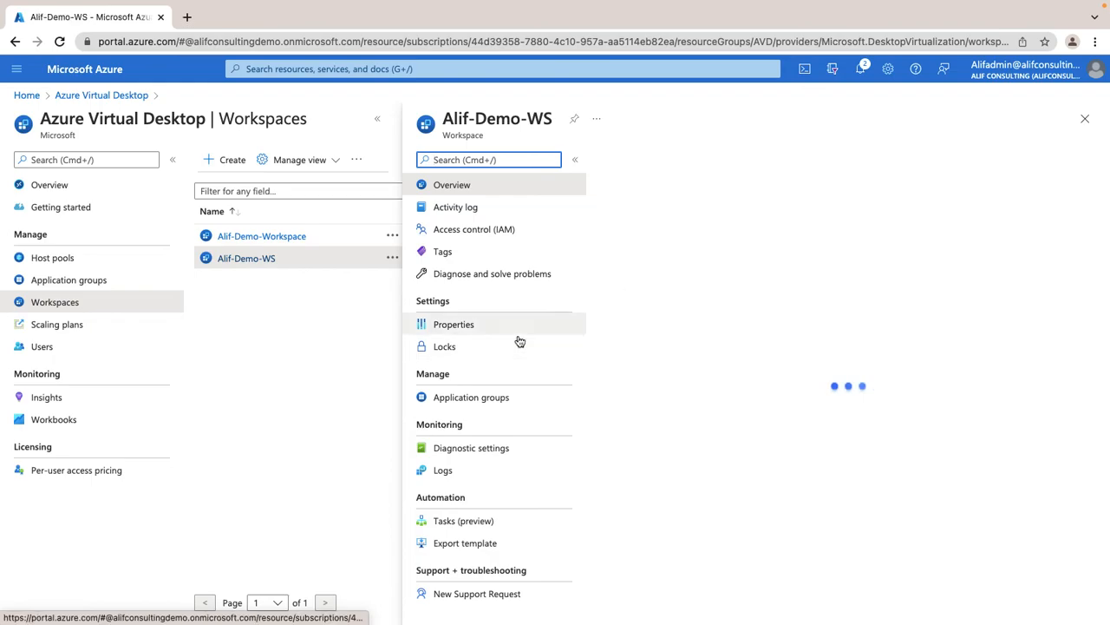
{"action": "left_click", "coordinate": [1084, 118]}
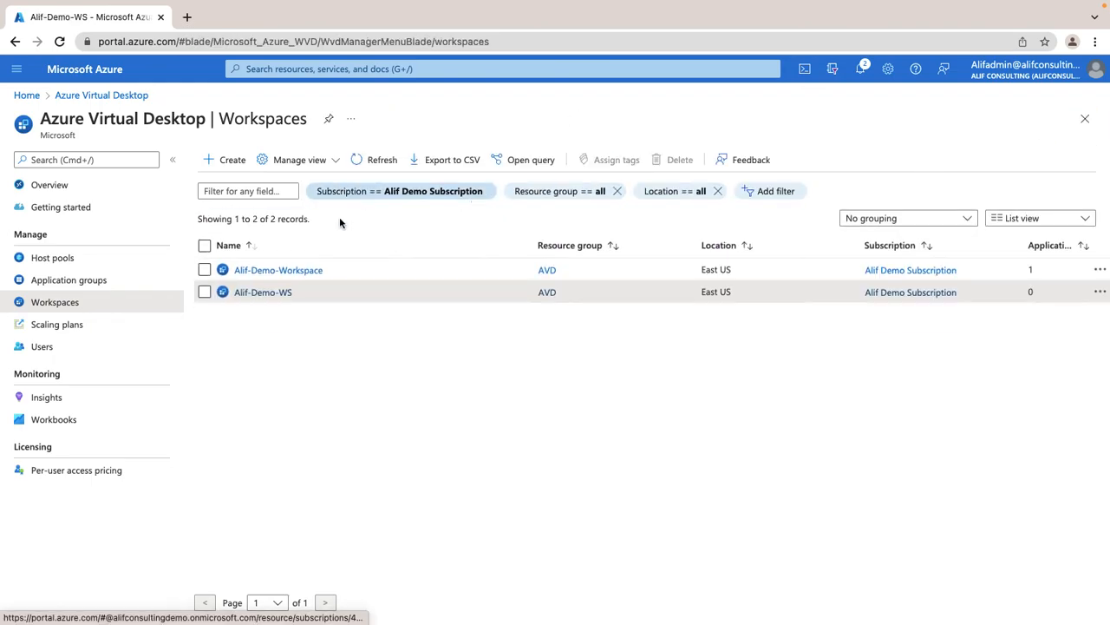
{"action": "left_click", "coordinate": [276, 270]}
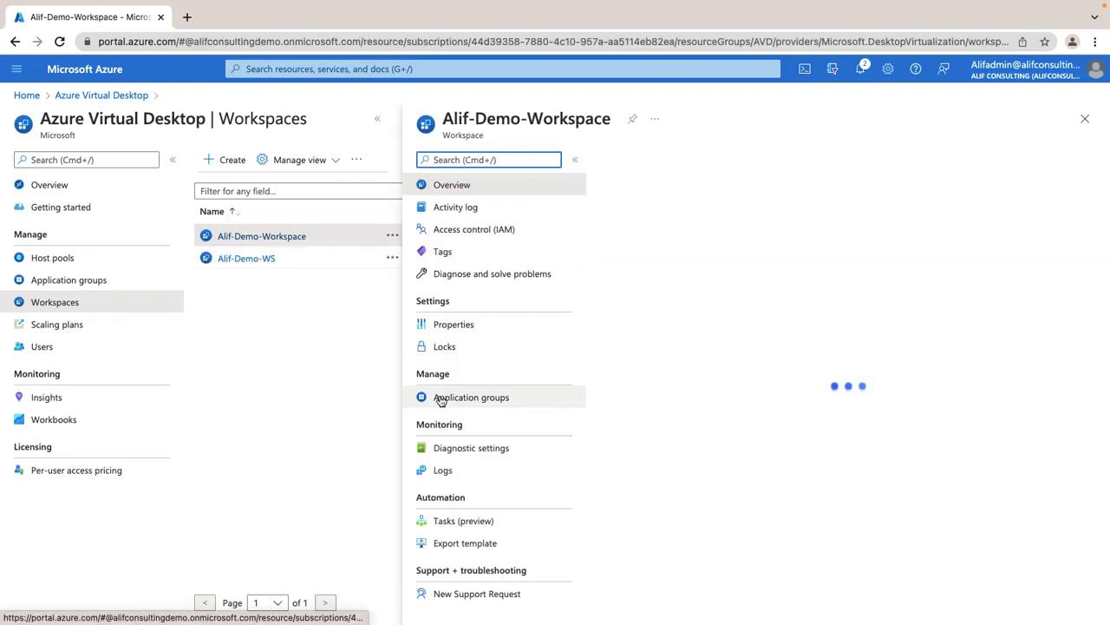
{"action": "left_click", "coordinate": [458, 399]}
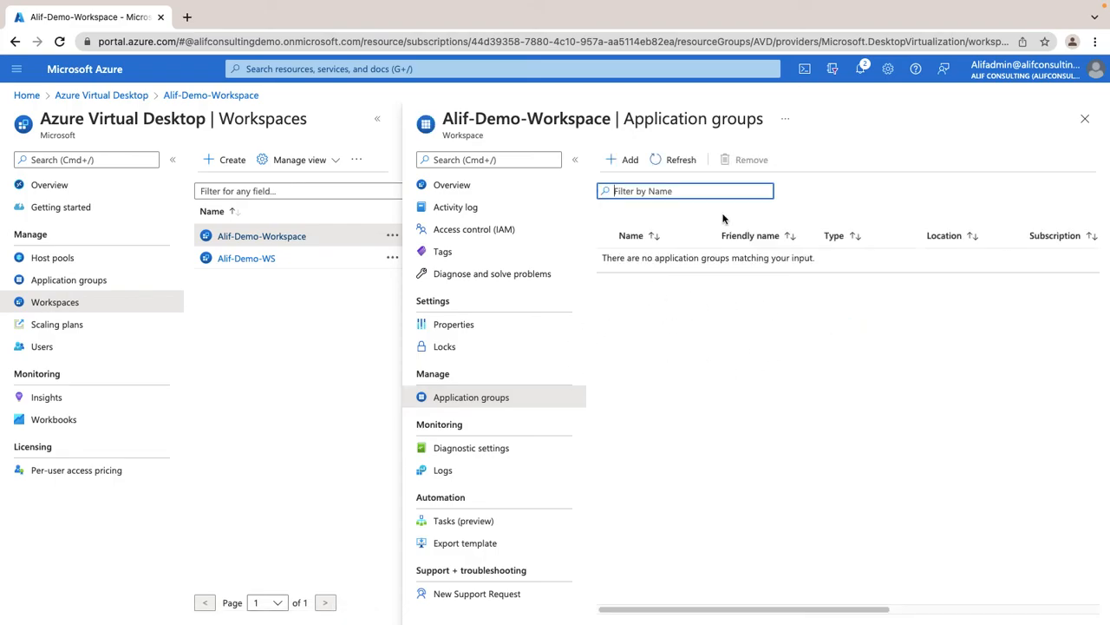
{"action": "left_click", "coordinate": [625, 161]}
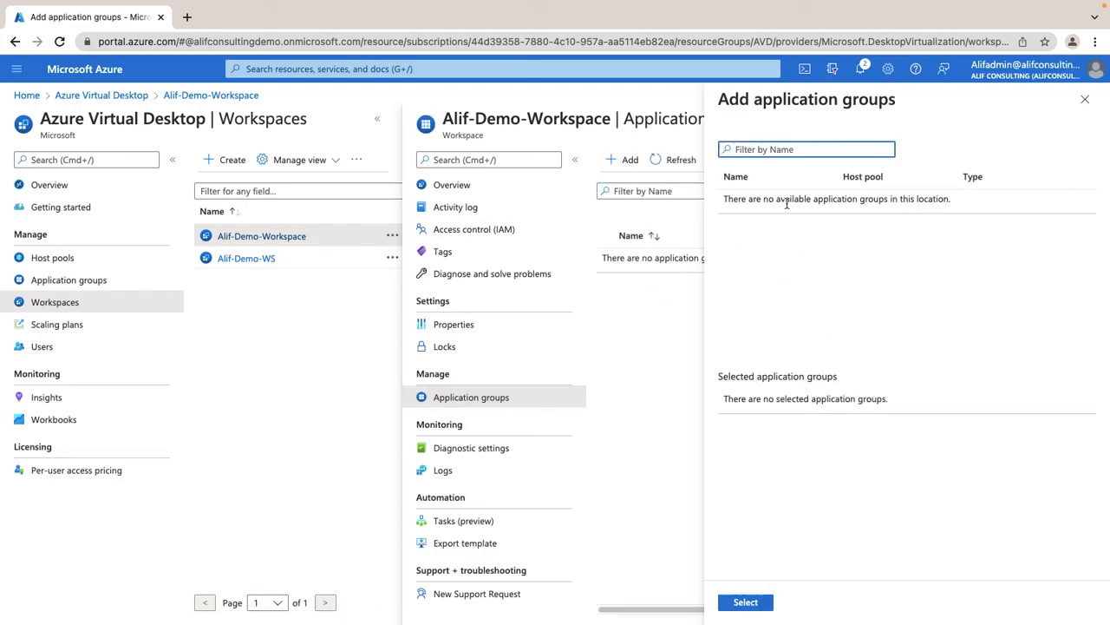
{"action": "left_click", "coordinate": [1085, 99]}
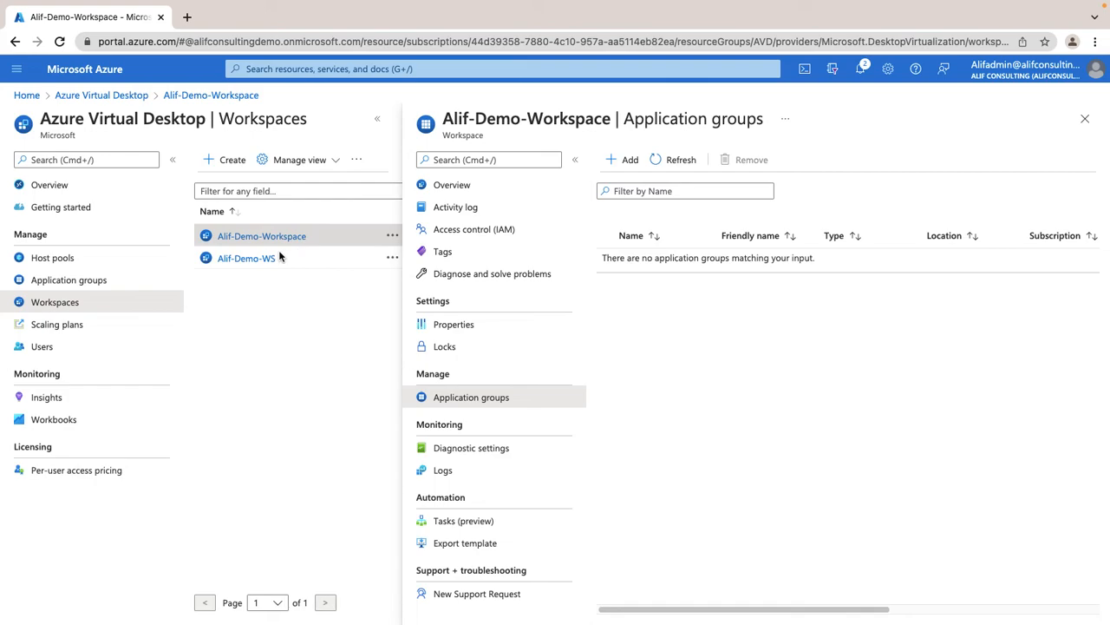
- Add the Alif-Demo-AVD-Pool-DAG desktop application group to Alif-Demo-WS and return to the workspaces list
{"action": "left_click", "coordinate": [242, 258]}
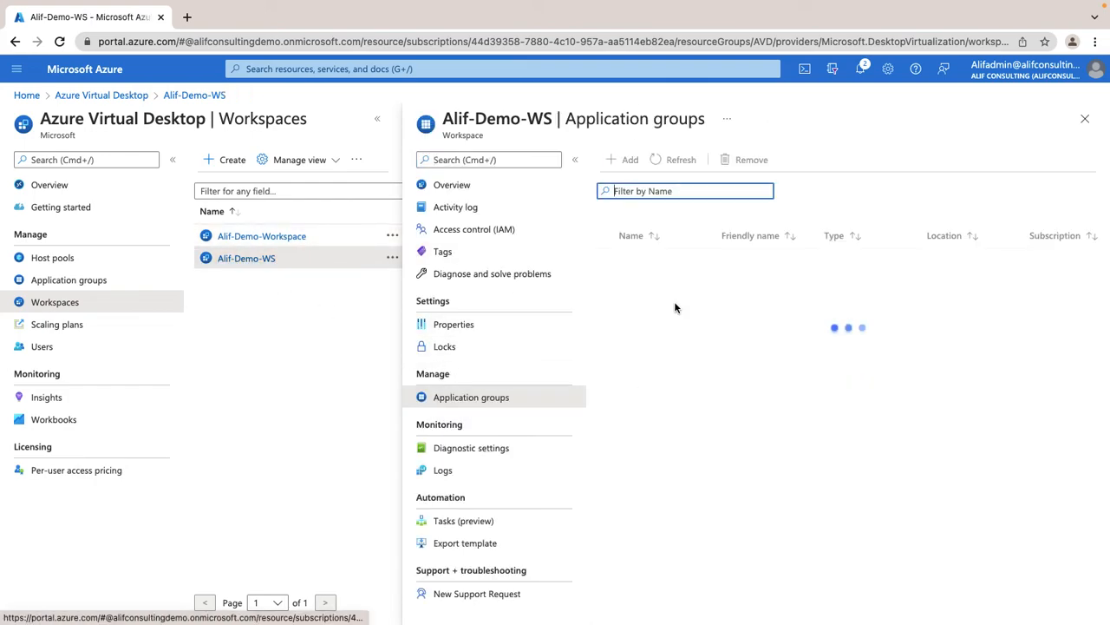
{"action": "left_click", "coordinate": [628, 161]}
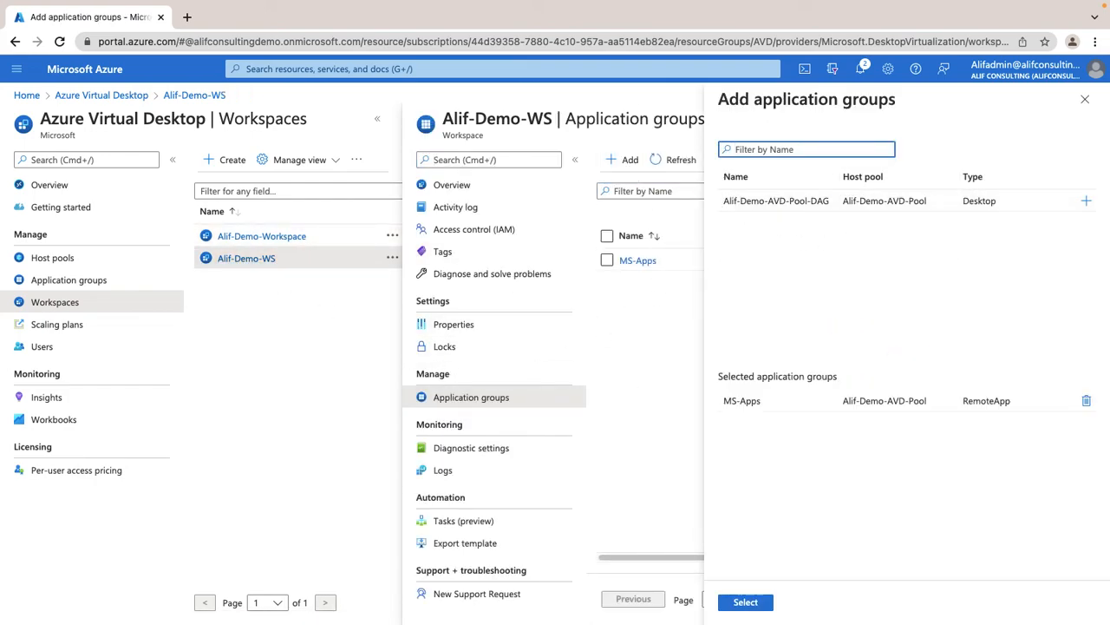
{"action": "left_click", "coordinate": [1086, 202]}
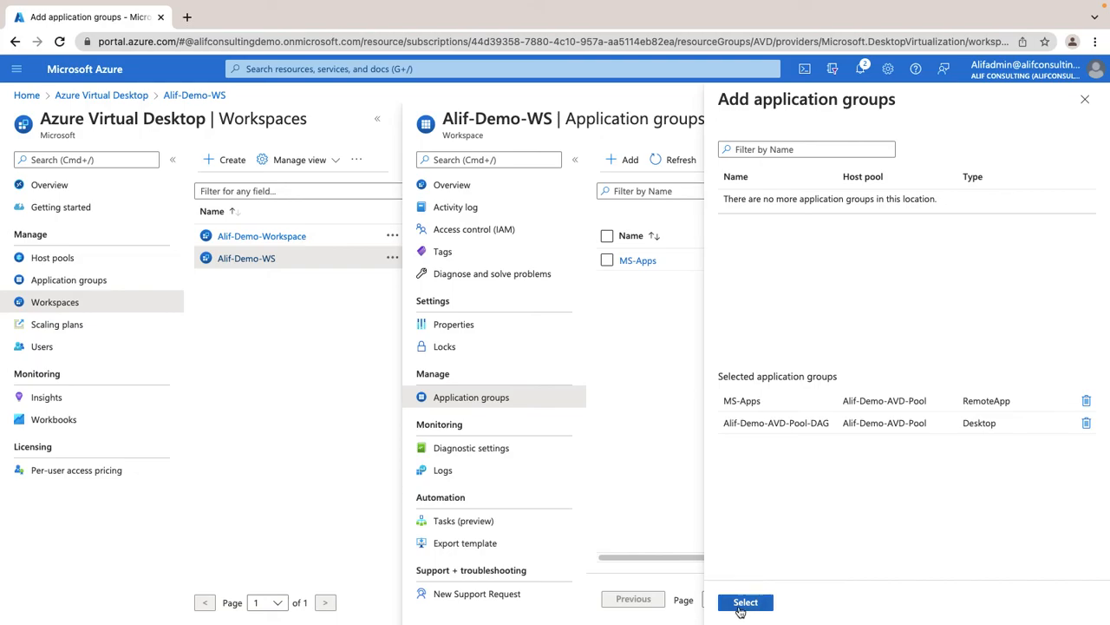
{"action": "left_click", "coordinate": [746, 602]}
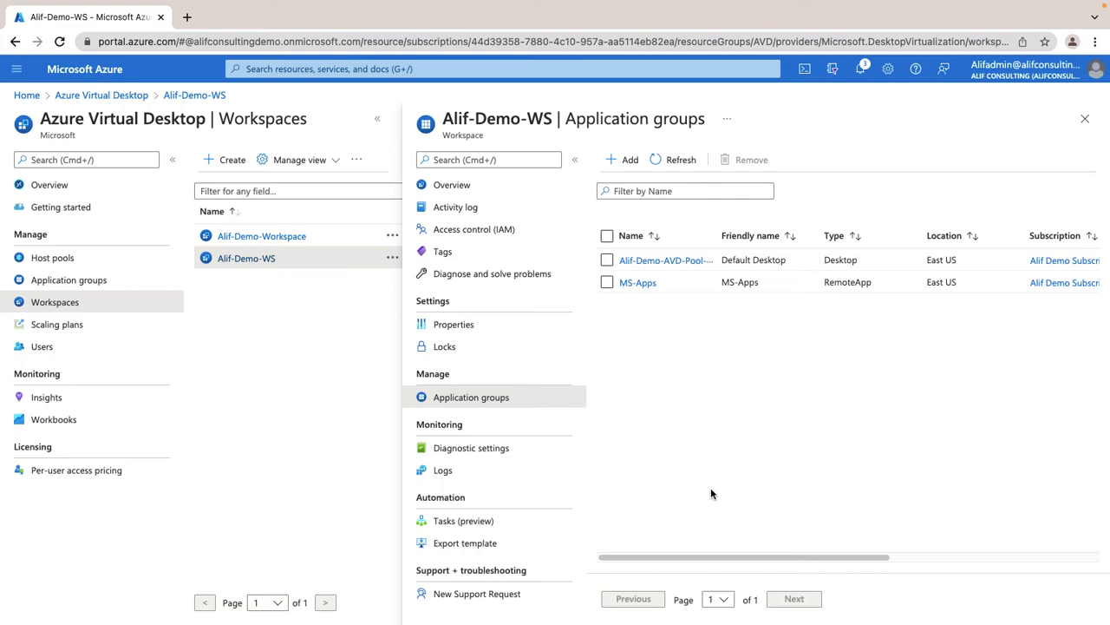
{"action": "left_click", "coordinate": [1085, 118]}
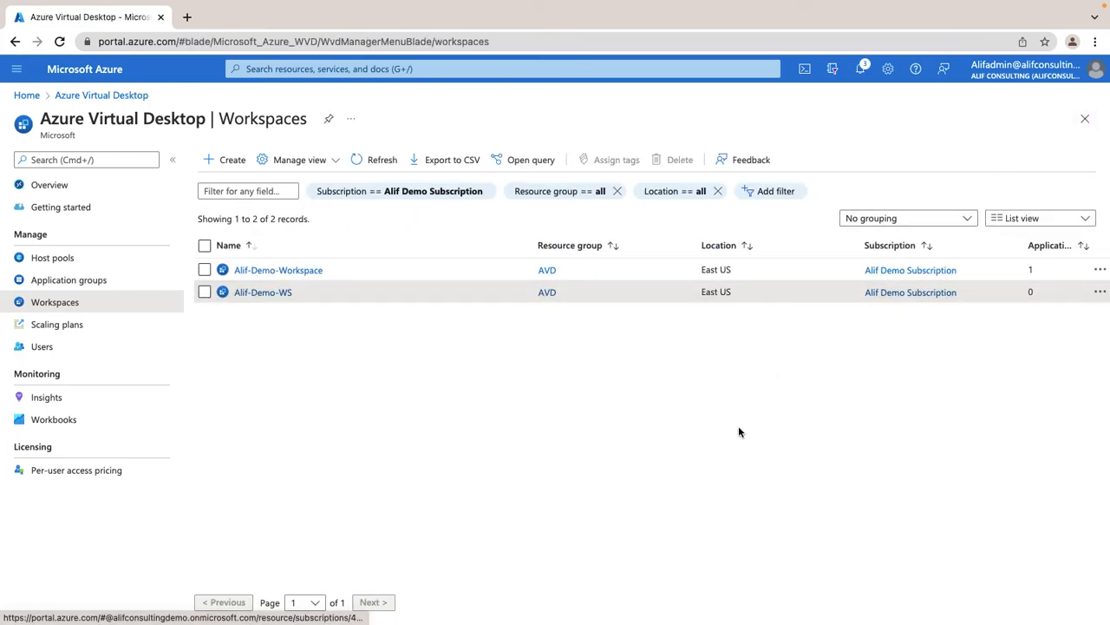
- Examine the host pool and workspace assignments in the application groups list, narrowing the Subscription column
{"action": "left_click", "coordinate": [85, 283]}
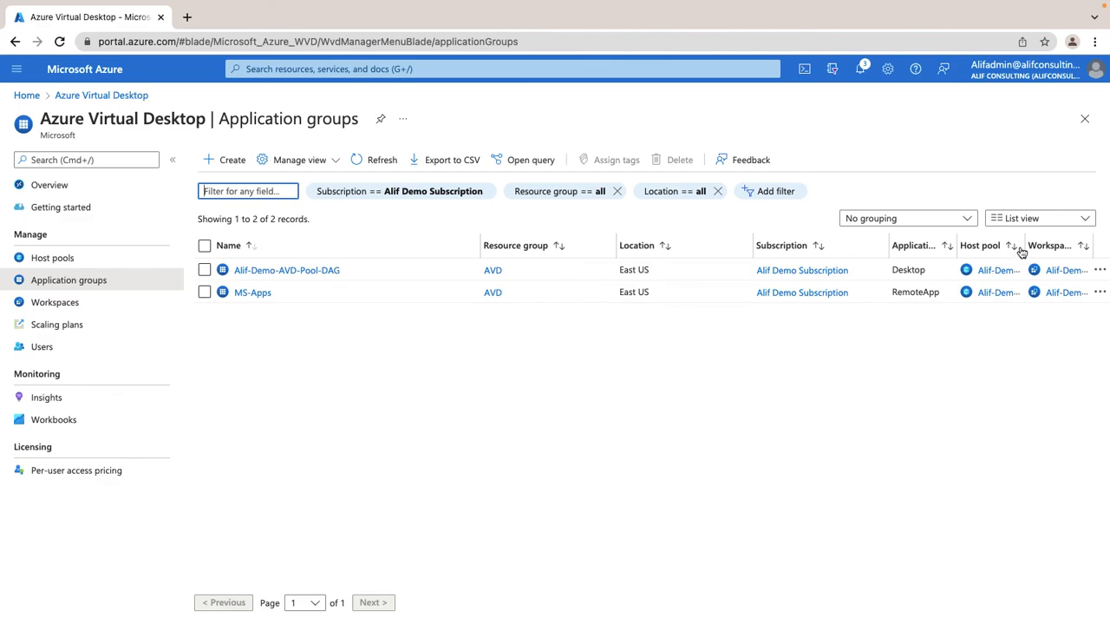
{"action": "left_click_drag", "start_coordinate": [888, 245], "coordinate": [825, 246]}
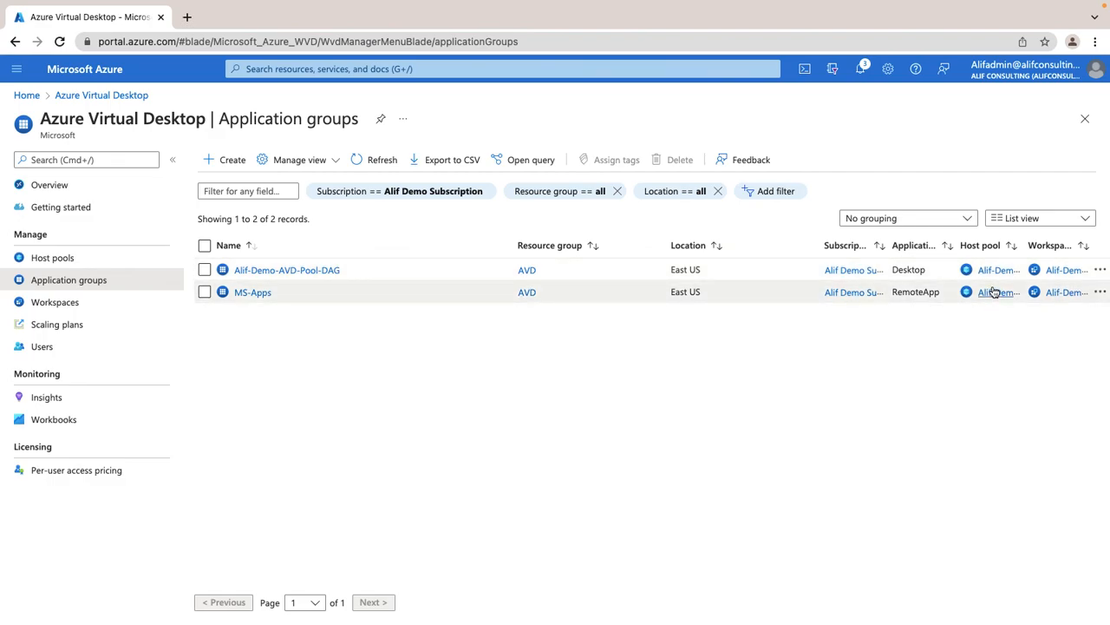
{"action": "key", "text": "ctrl+Left"}
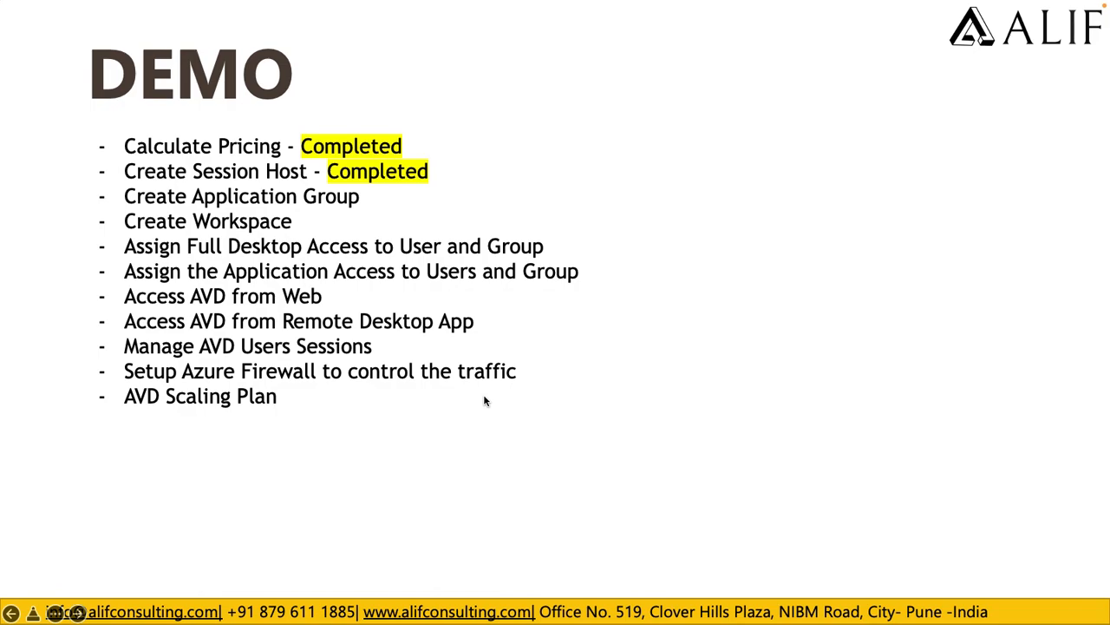
{"action": "key", "text": "Right"}
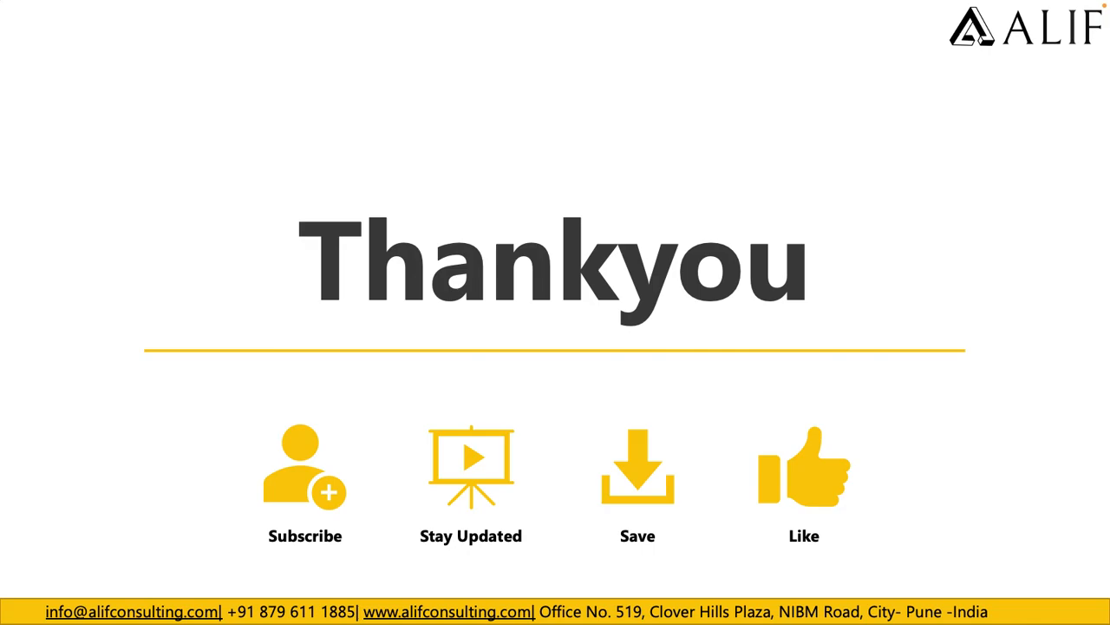